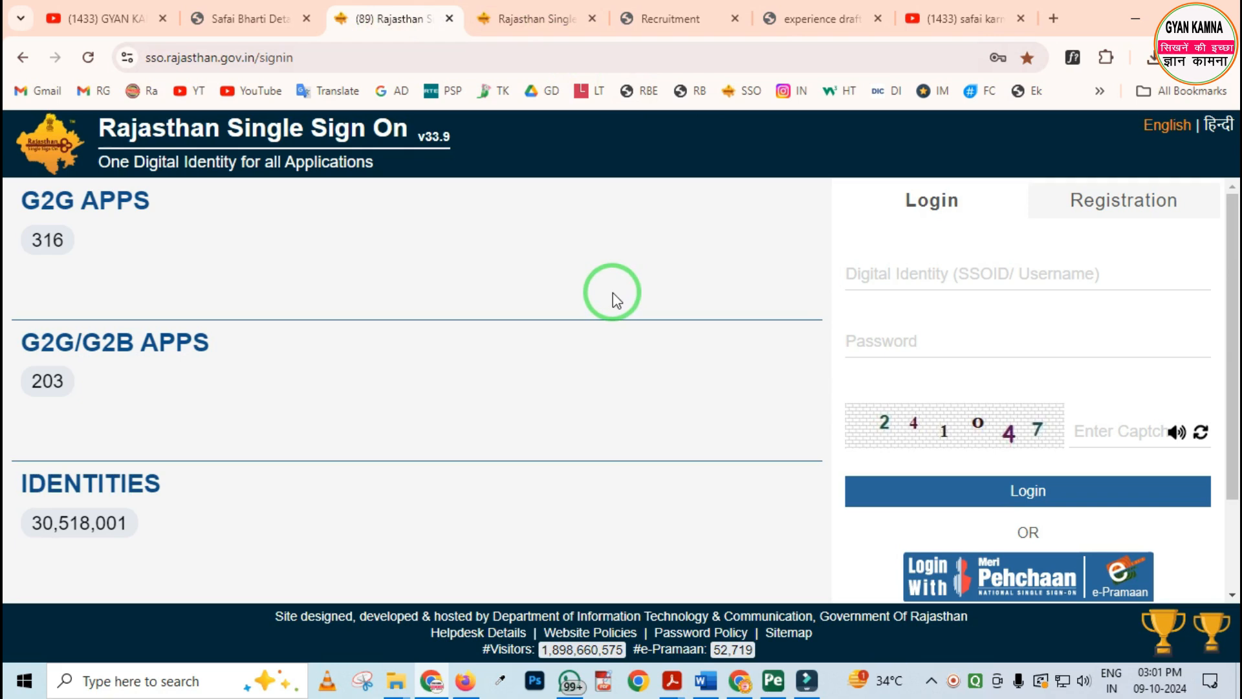
Look over the Safai Karmchari recruitment advertisement 2/2024, the GYAN KAMNA channel page and the Rajasthan SSO sign-in page
click(269, 22)
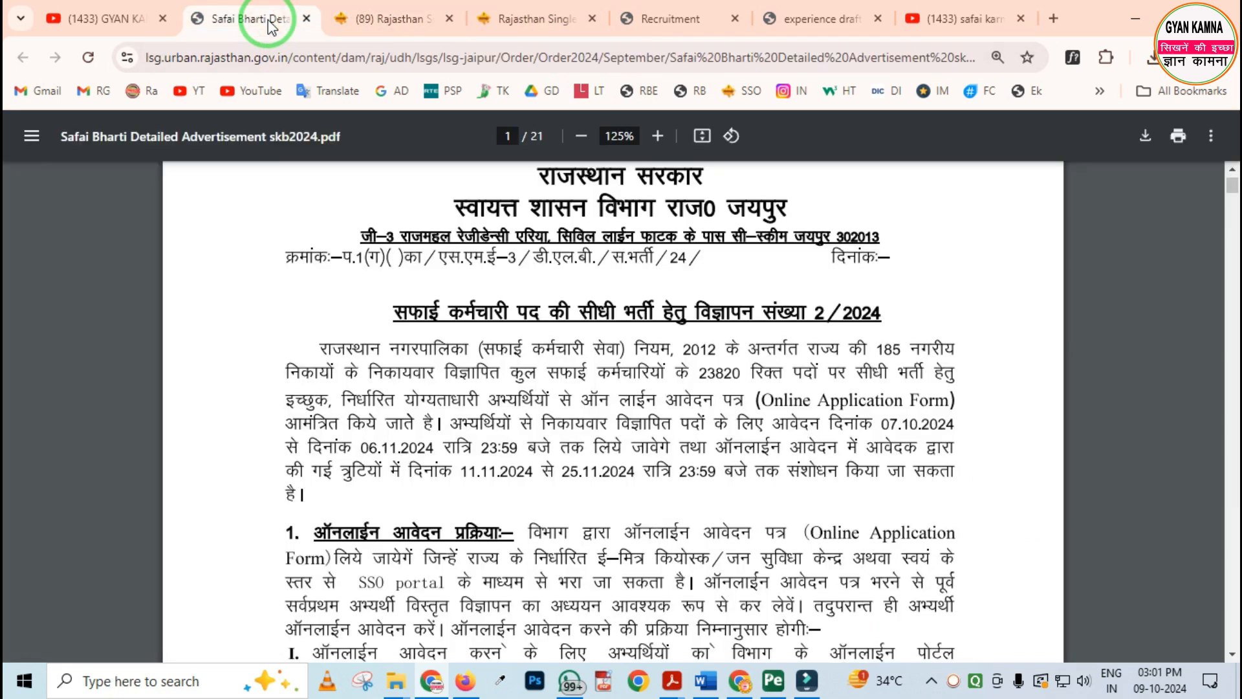
click(102, 18)
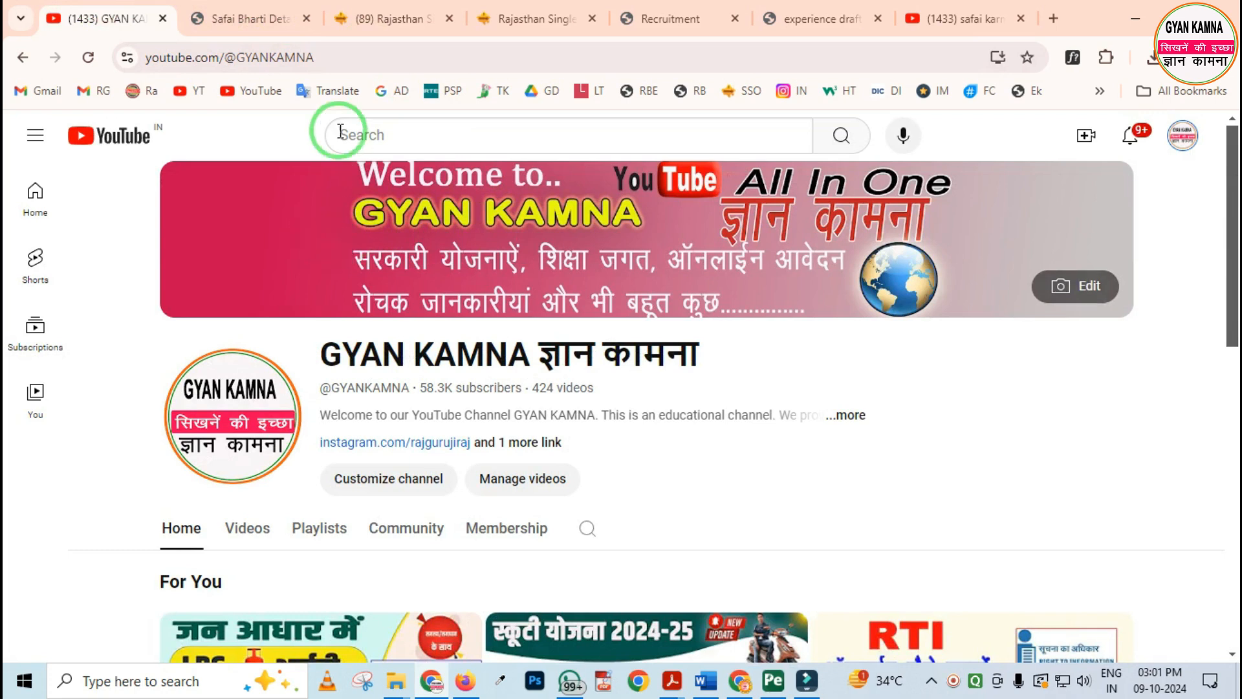
click(260, 22)
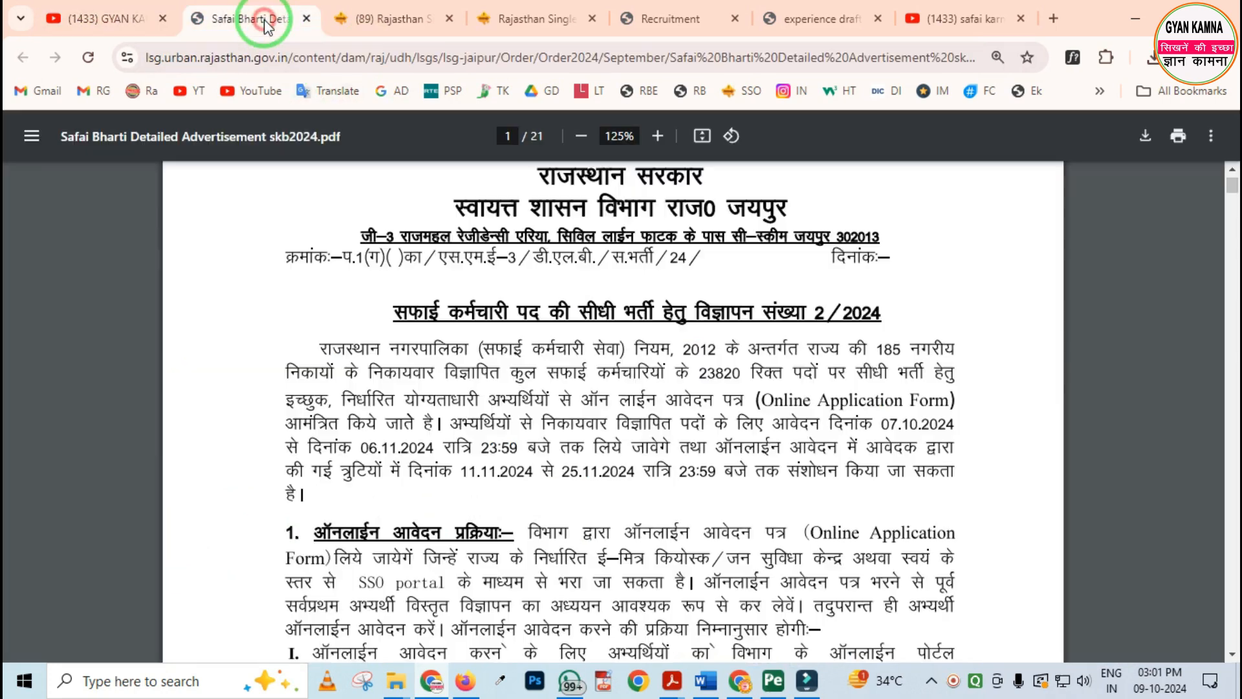
click(369, 24)
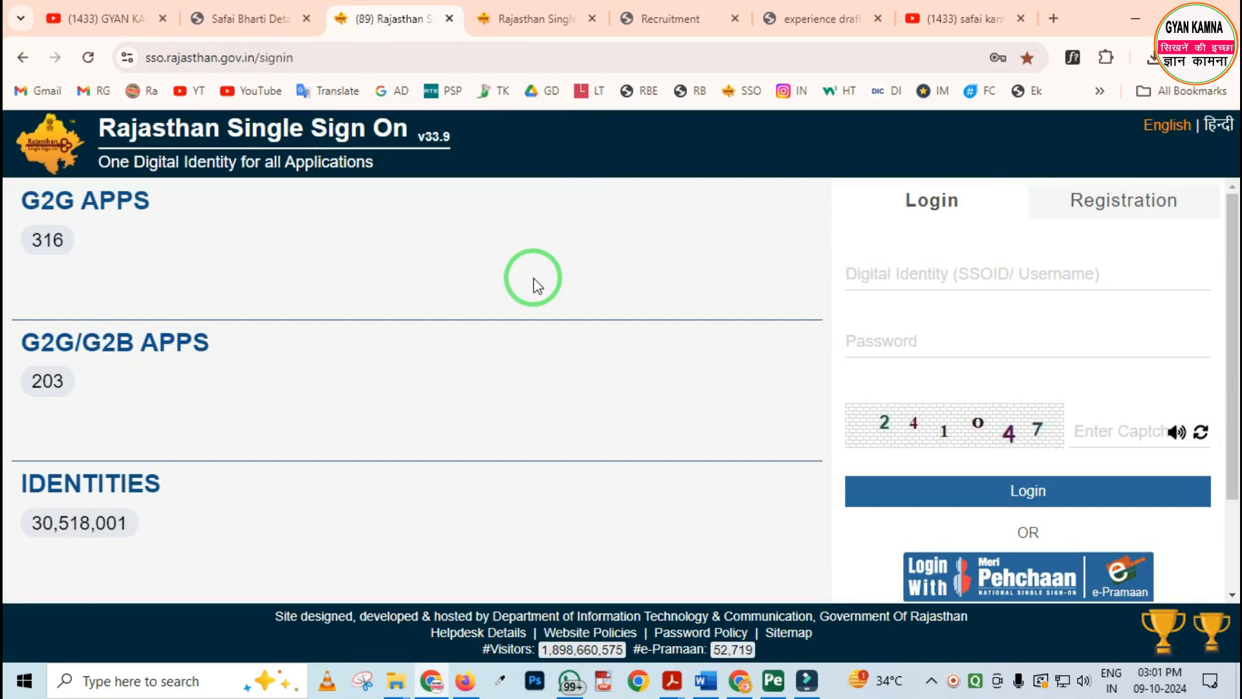
click(290, 19)
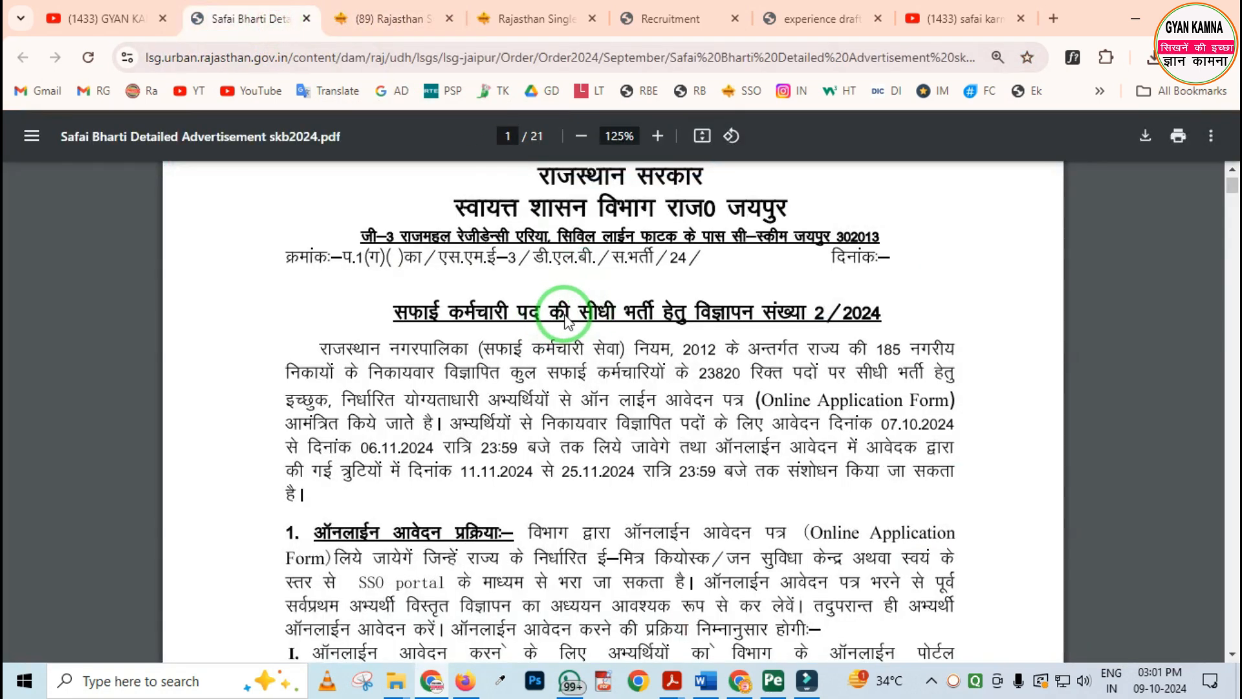
View the YouTube search results for "safai karmchari rajgurujiedu" and point out the full-information video on Safai Karmchari Bharti 2024
click(968, 19)
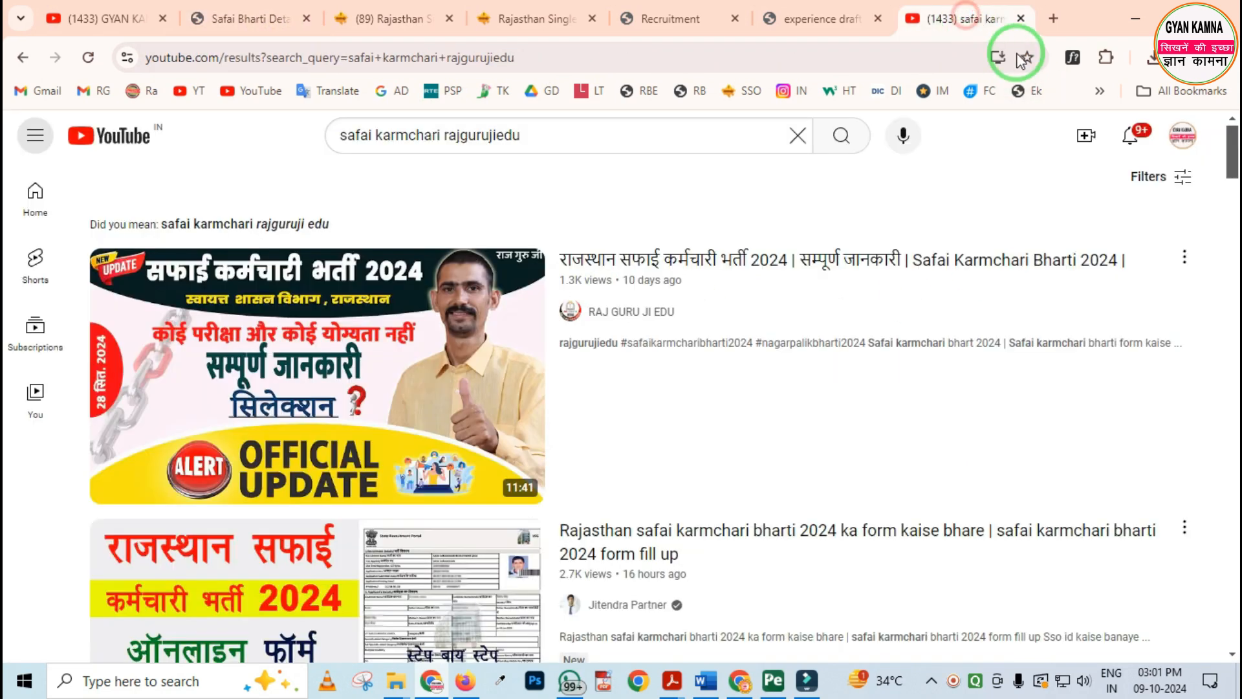
key(ctrl+2)
mouse_move(556, 281)
mouse_down()
mouse_move(572, 310)
mouse_move(685, 355)
mouse_up()
mouse_move(93, 219)
mouse_down()
mouse_move(195, 368)
mouse_move(518, 495)
mouse_move(727, 505)
mouse_up()
key(e)
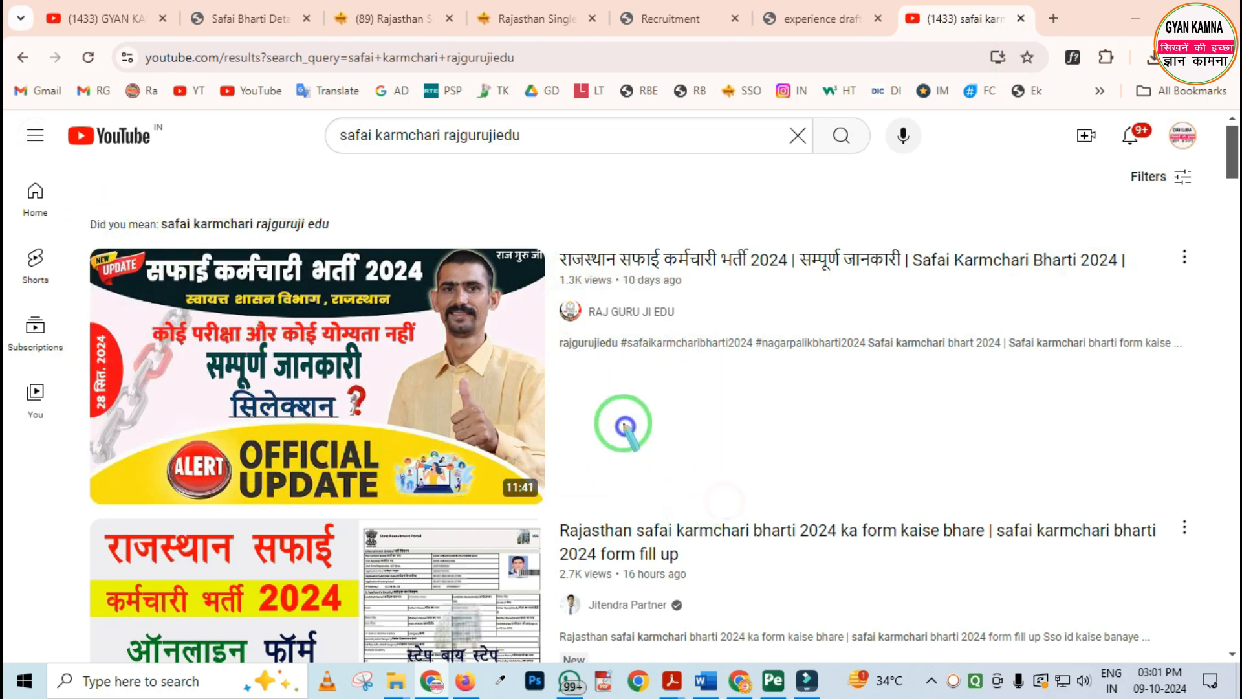
key(Escape)
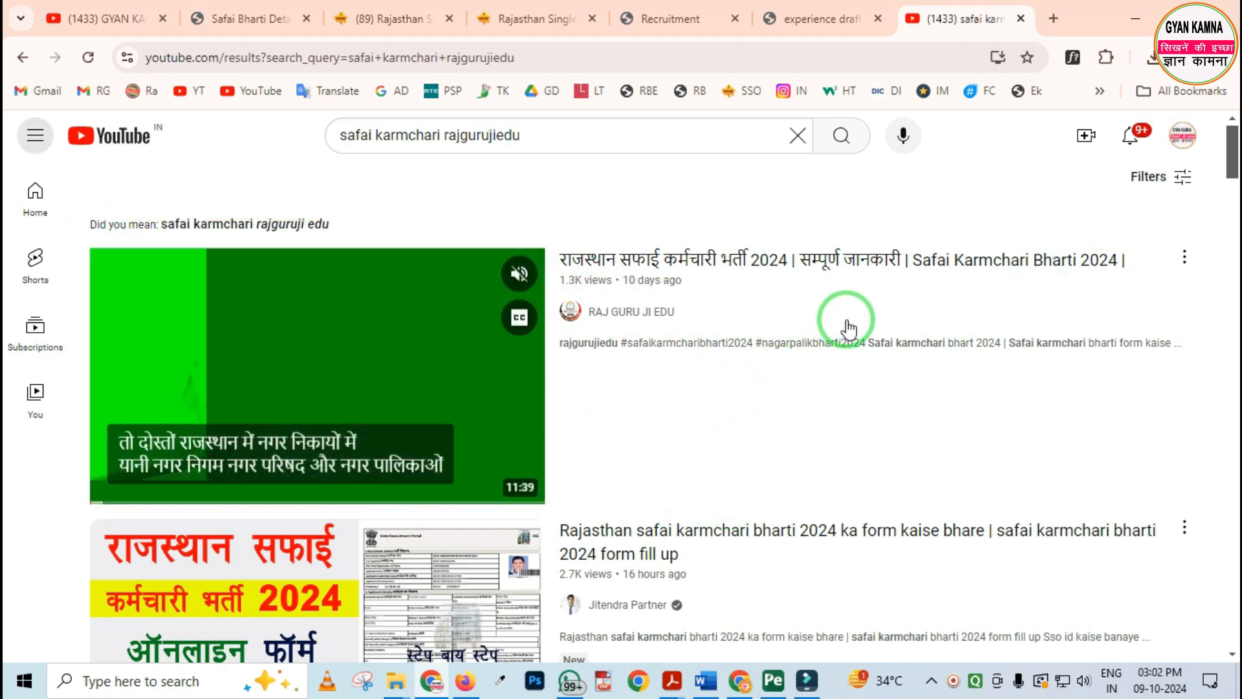
Examine the username, password and captcha fields and the login control on the Rajasthan SSO sign-in page
click(396, 20)
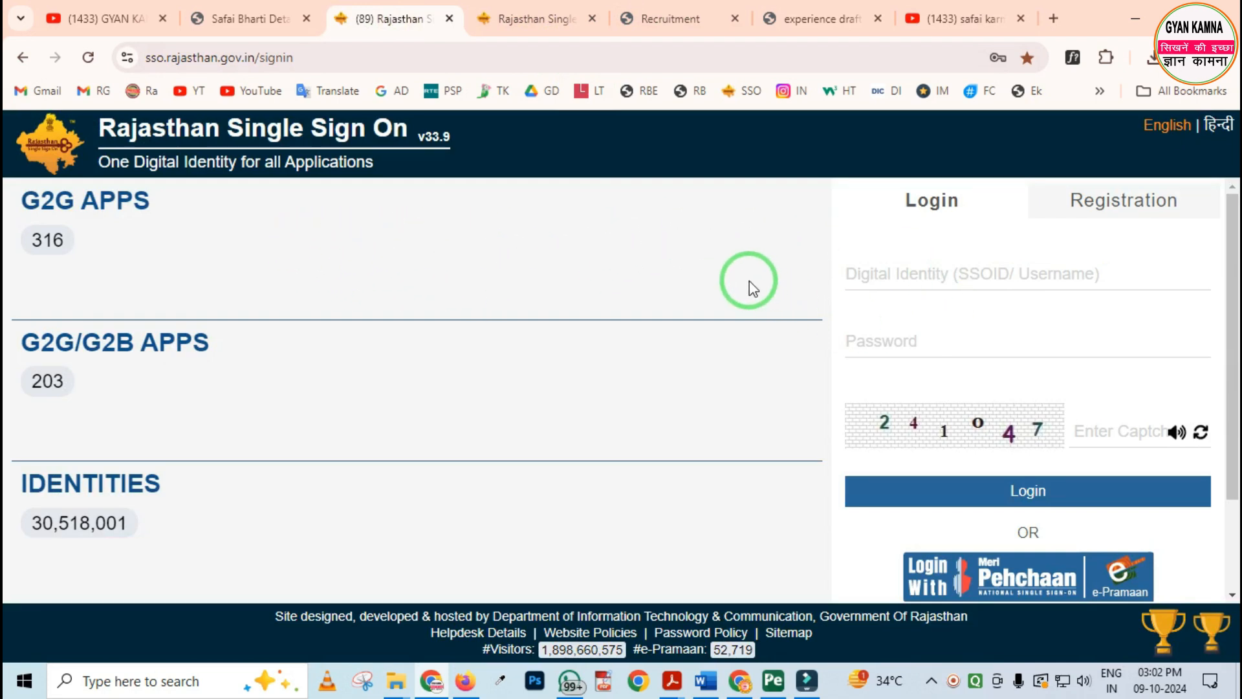
drag(806, 222, 1087, 297)
mouse_move(847, 315)
mouse_down()
mouse_move(922, 366)
mouse_move(1013, 477)
mouse_up()
drag(1078, 402, 1158, 467)
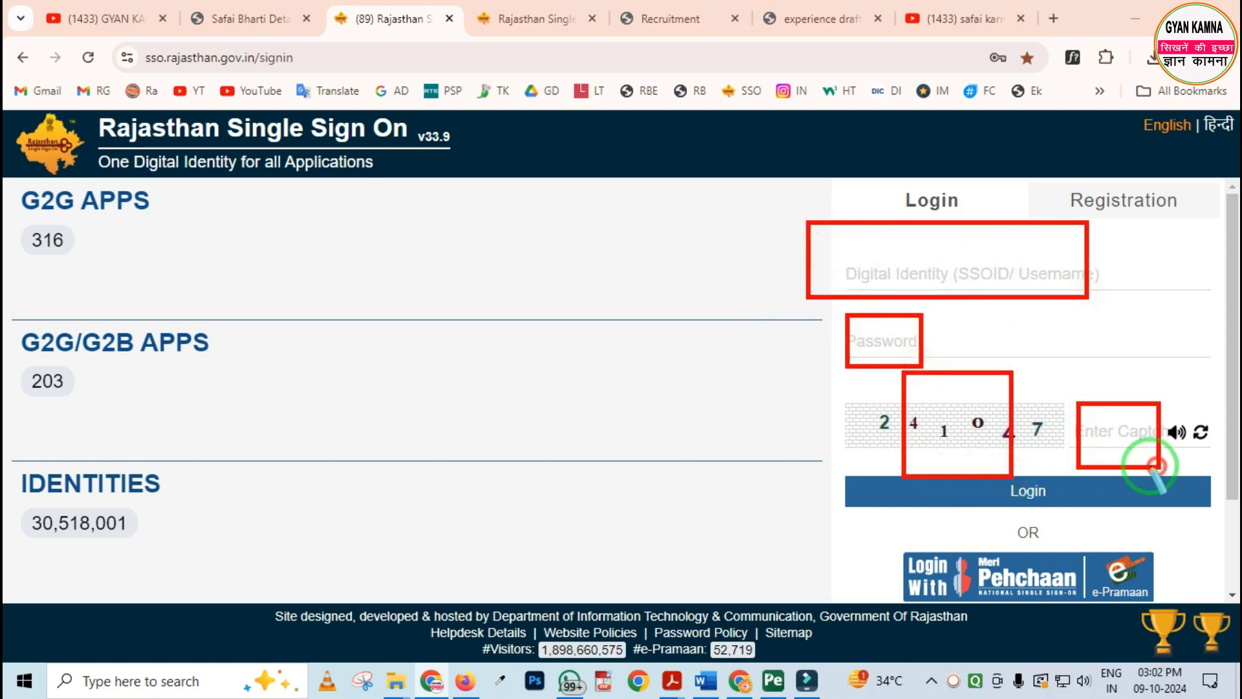
drag(1021, 475, 1078, 530)
key(Escape)
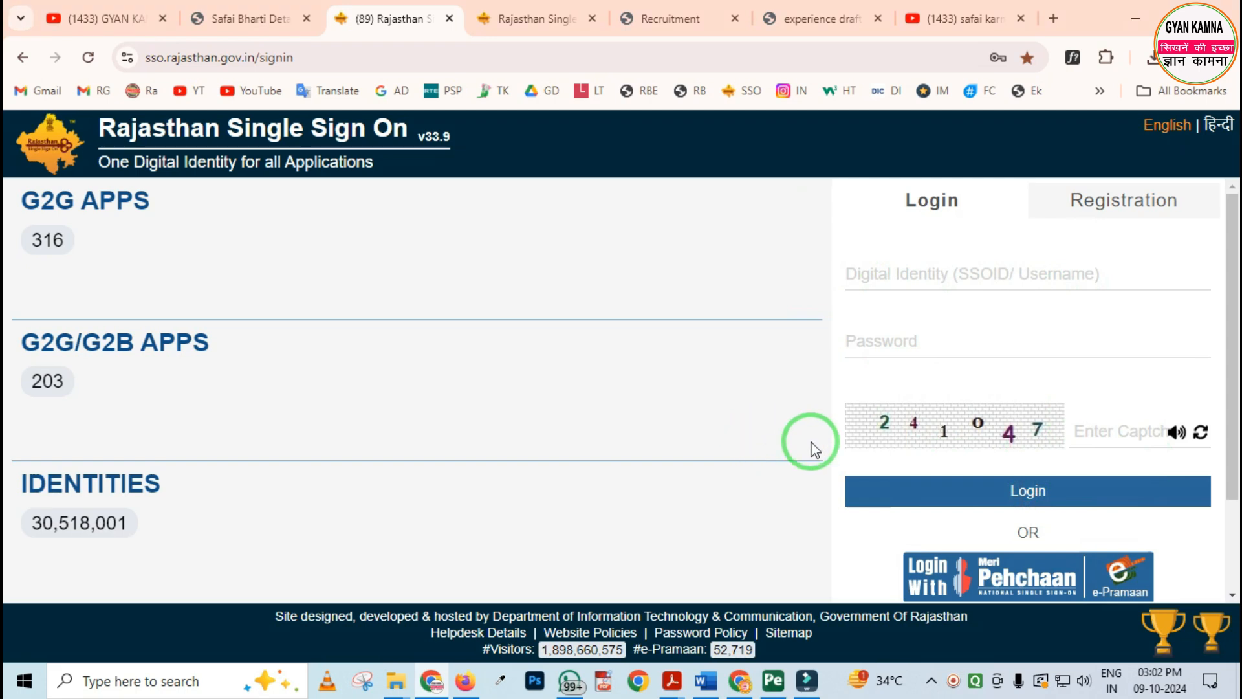
Open the Recruitment Portal from the signed-in Rajasthan SSO dashboard
click(524, 22)
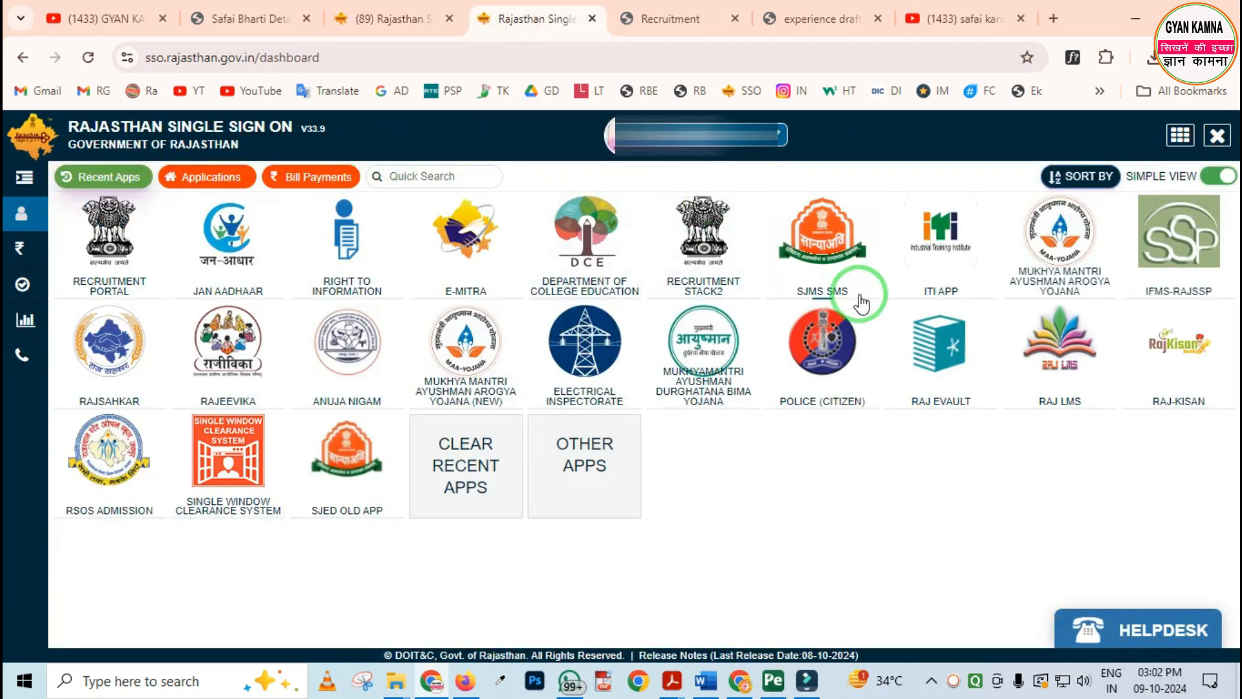
key(ctrl+2)
drag(57, 188, 168, 288)
right_click(168, 272)
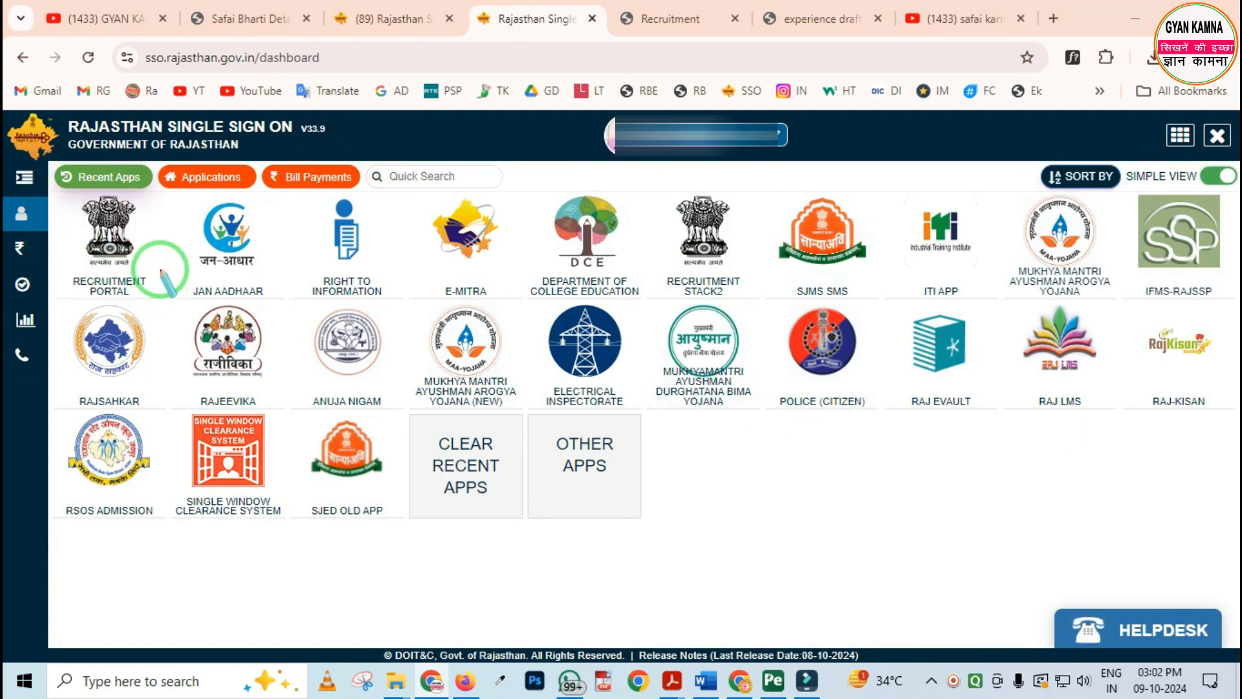
click(111, 239)
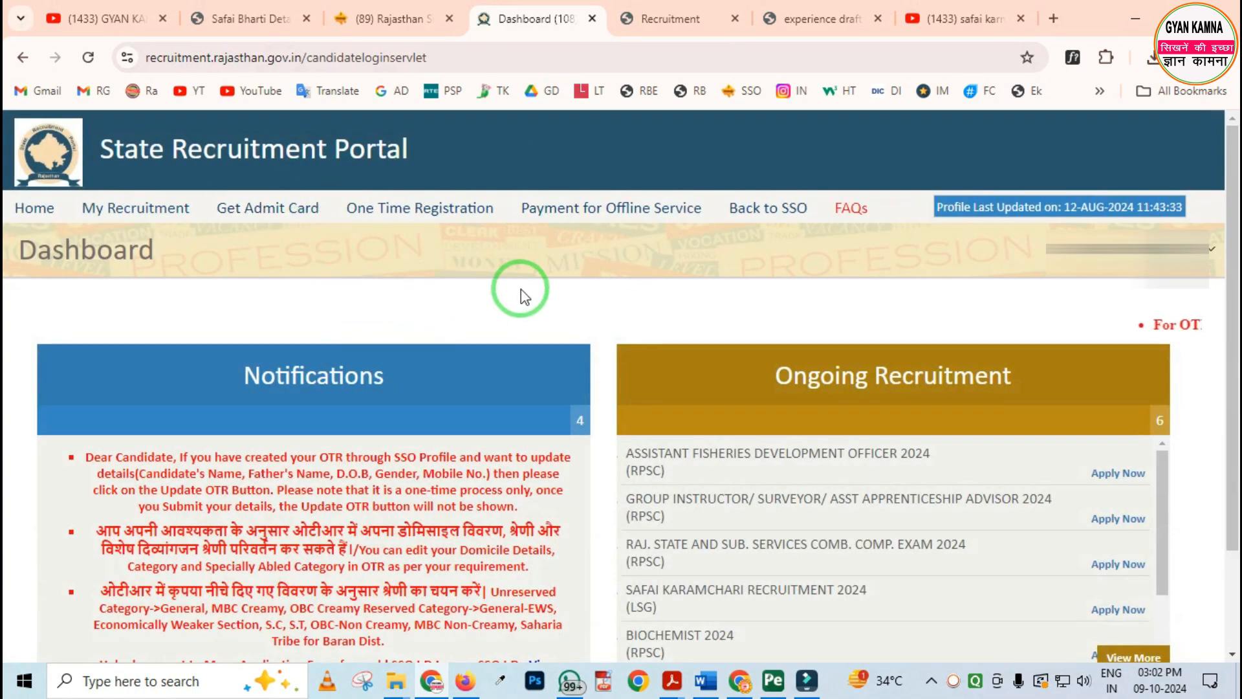
Examine the Safai Karamchari Recruitment 2024 entry among the ongoing recruitments and the One Time Registration option on the dashboard
scroll(564, 297, down, 2)
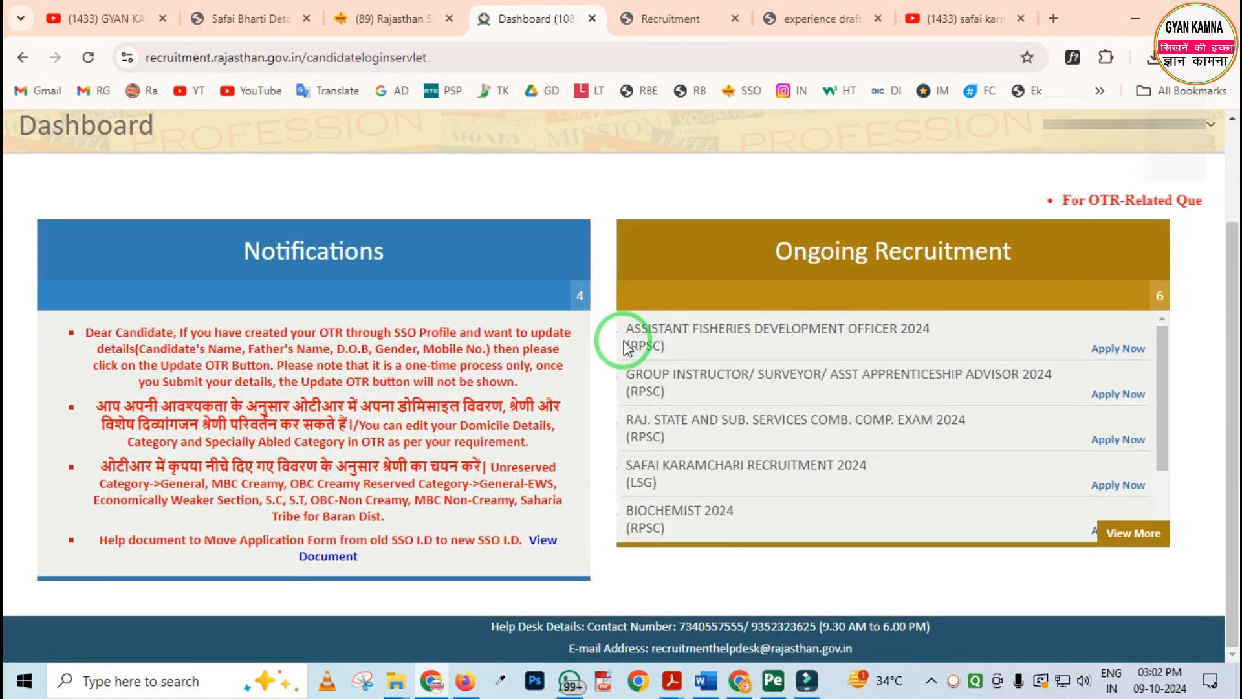
mouse_move(594, 198)
mouse_down()
mouse_move(654, 338)
mouse_move(871, 570)
mouse_move(1184, 595)
mouse_up()
drag(800, 287, 1030, 299)
mouse_move(619, 439)
mouse_down()
mouse_move(647, 500)
mouse_move(907, 497)
mouse_up()
right_click(949, 488)
mouse_move(1053, 455)
mouse_down()
mouse_move(1088, 507)
mouse_move(1165, 511)
mouse_up()
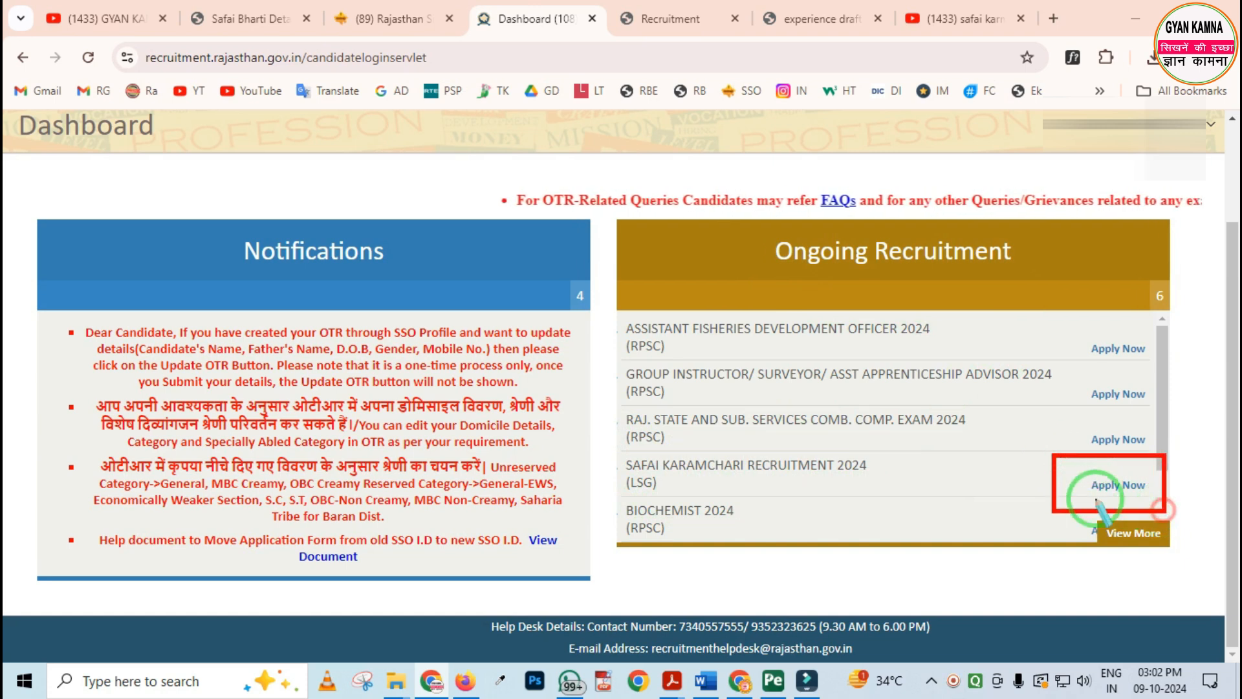
right_click(932, 482)
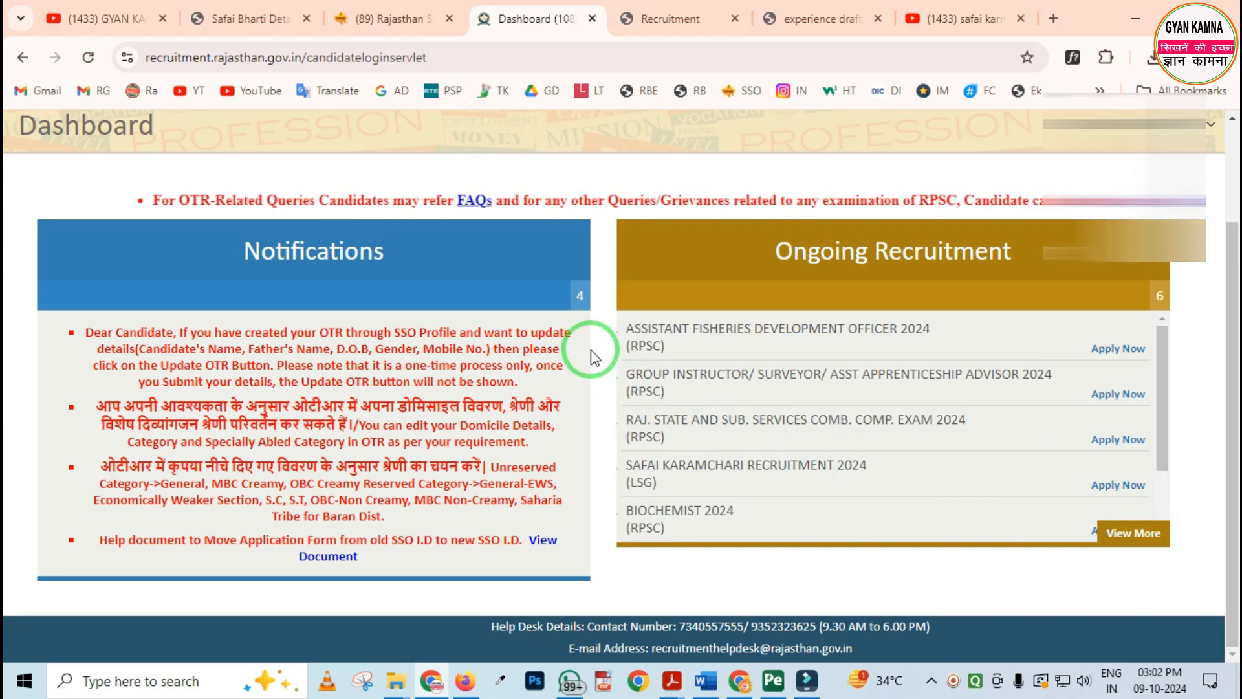
scroll(590, 357, up, 2)
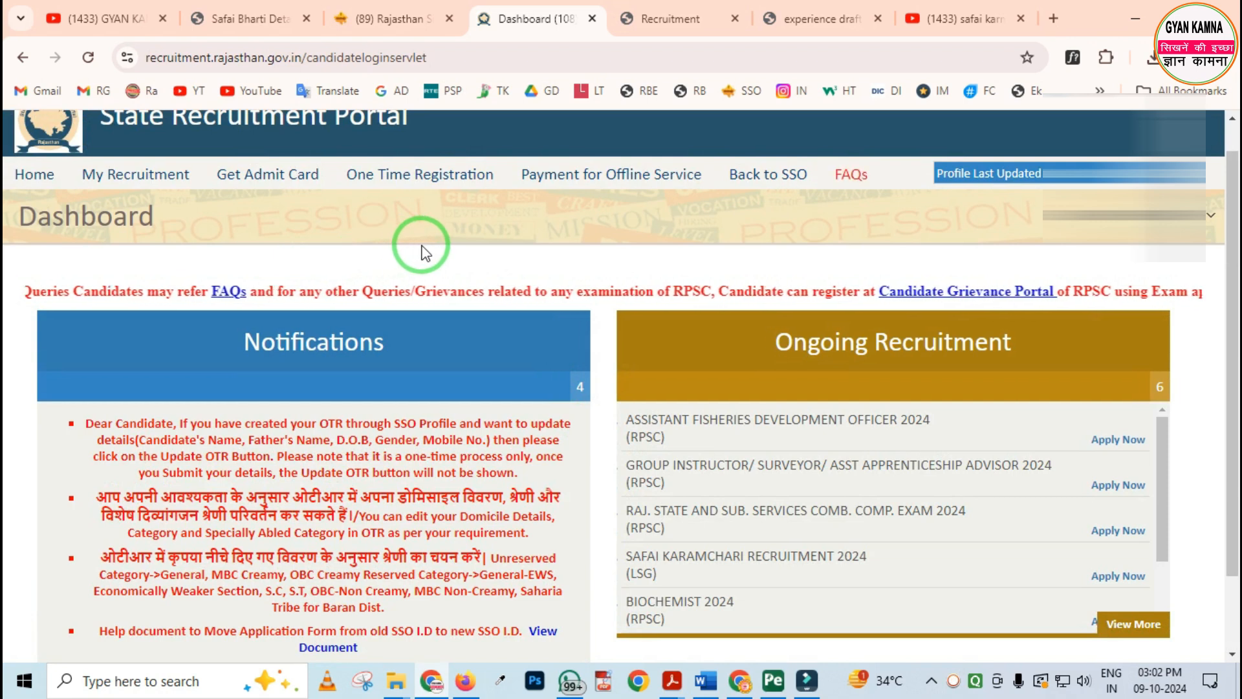
mouse_move(333, 160)
mouse_down()
mouse_move(416, 200)
mouse_move(521, 206)
mouse_up()
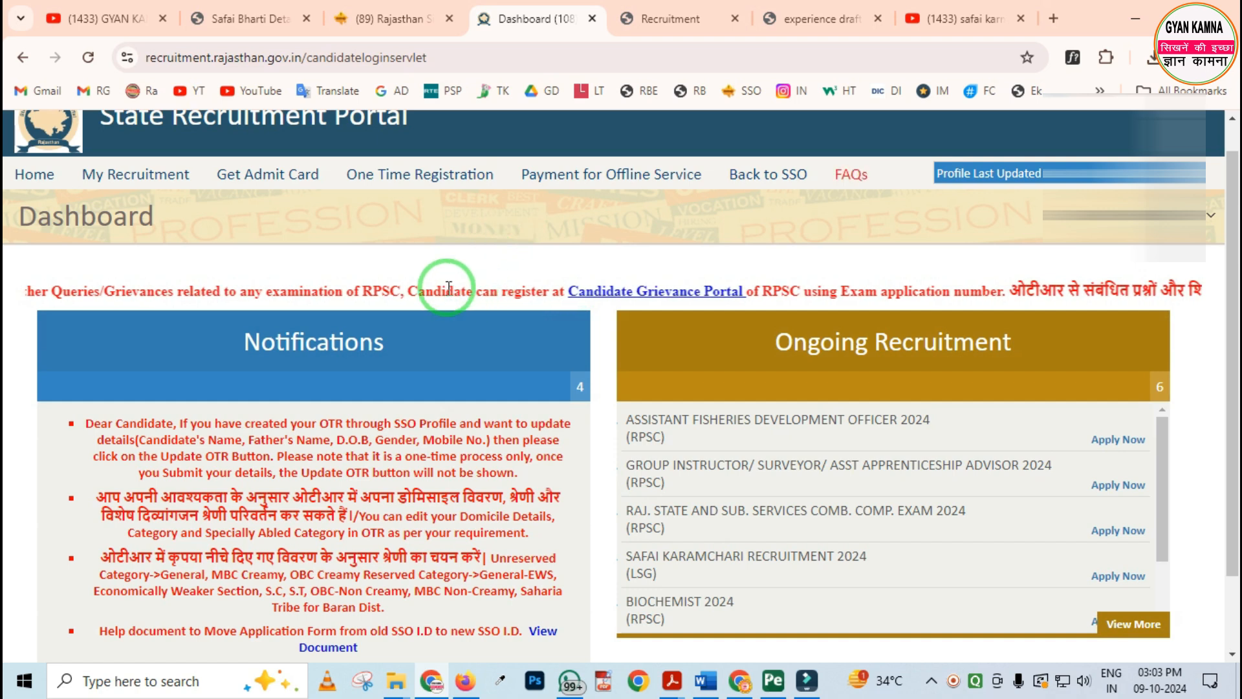
Start an application for Safai Karamchari Recruitment 2024, choose the SAFAI KARAMCHARI post and proceed past the OTR data review
scroll(586, 307, down, 2)
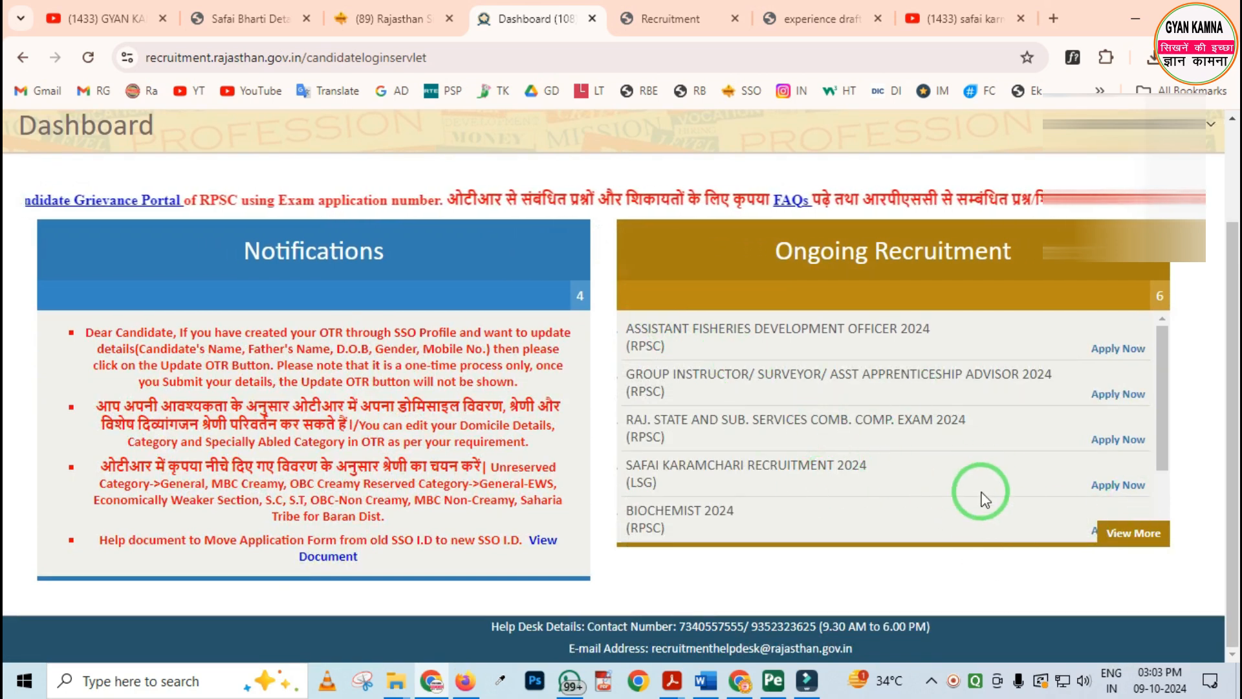
click(1110, 490)
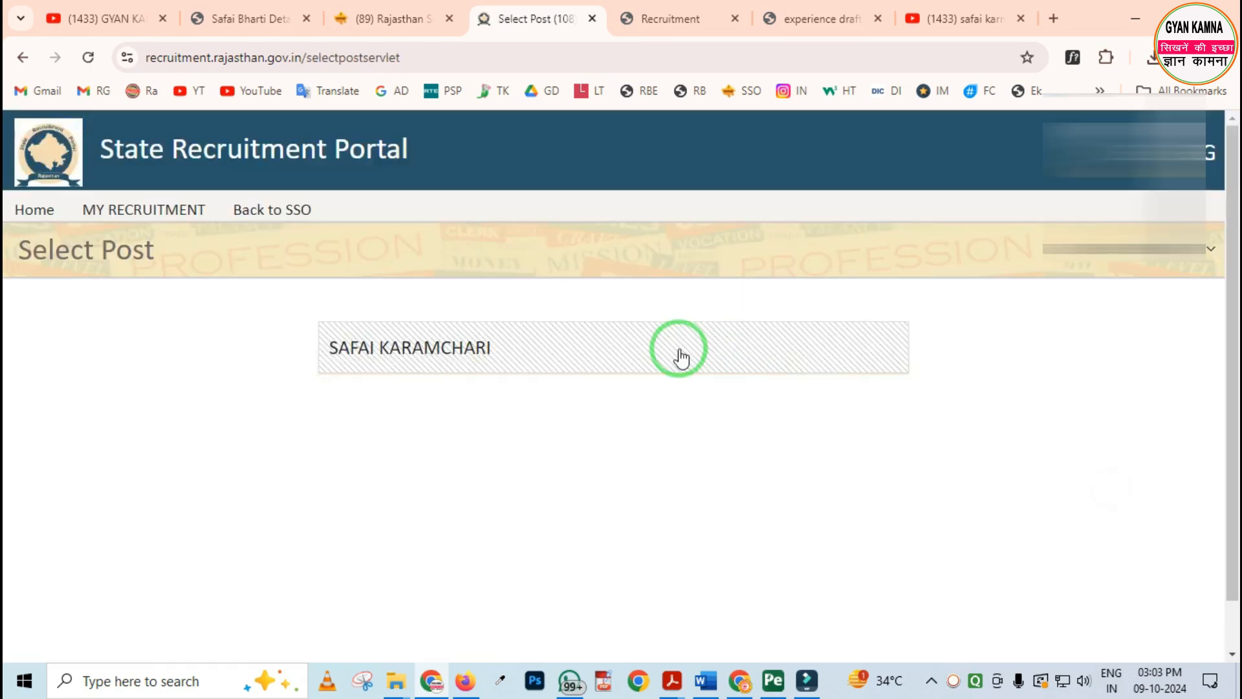
click(414, 355)
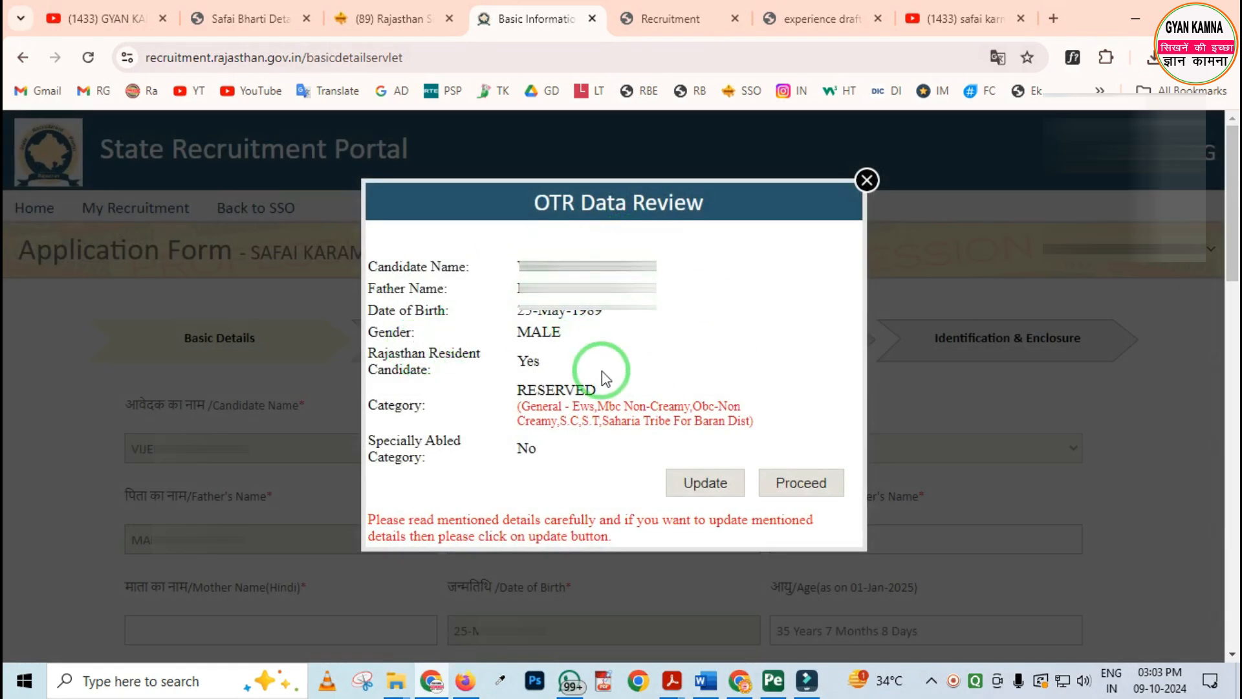
click(801, 484)
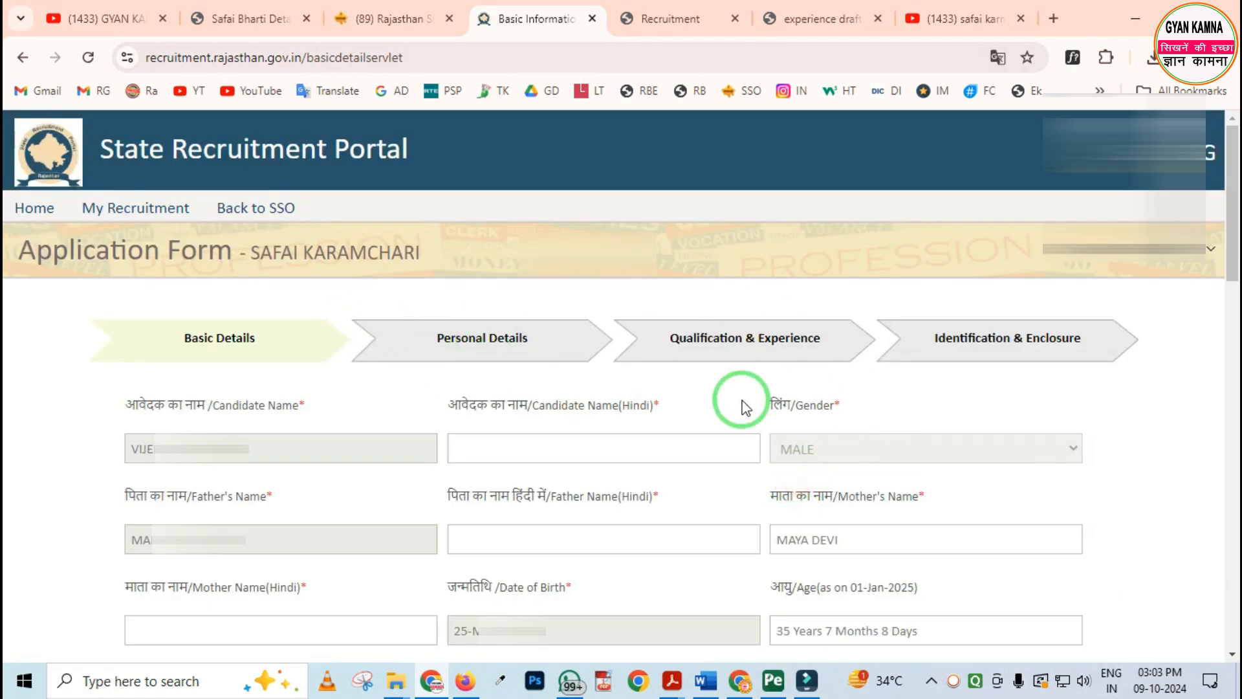
Examine the application form's four stages and the prefilled candidate name, father's name and date of birth under Basic Details
mouse_move(103, 296)
mouse_down()
mouse_move(832, 388)
mouse_move(1117, 406)
mouse_up()
right_click(522, 371)
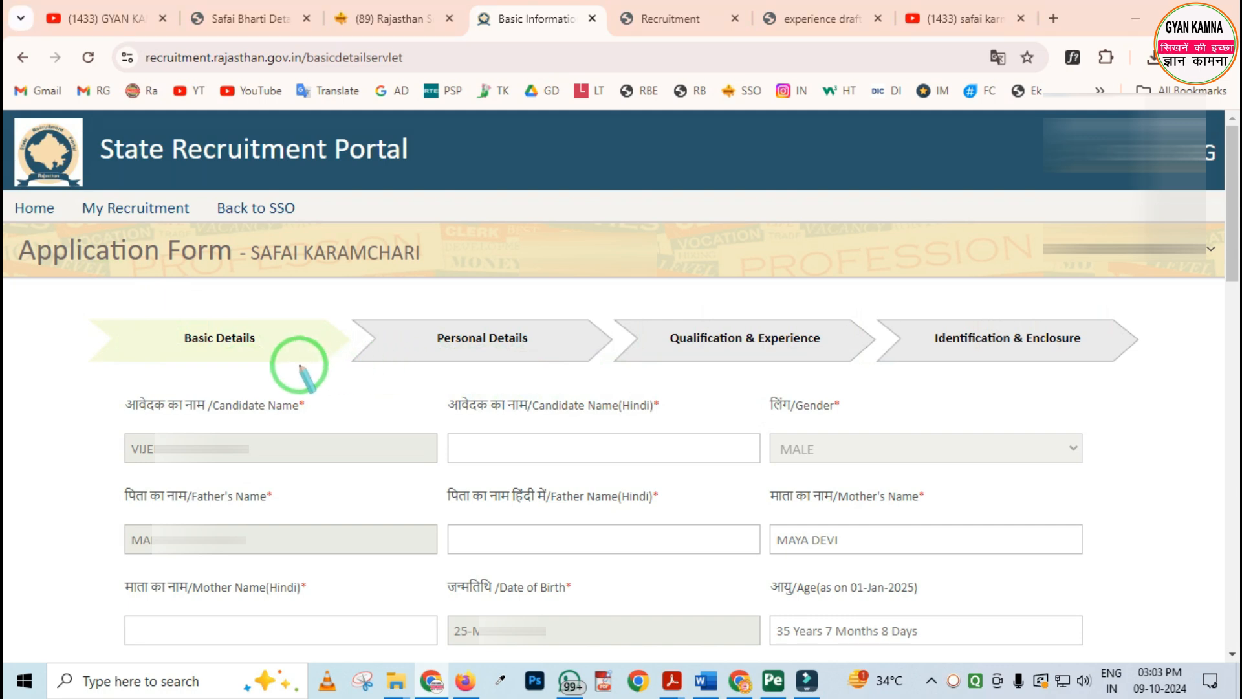
drag(154, 310, 270, 364)
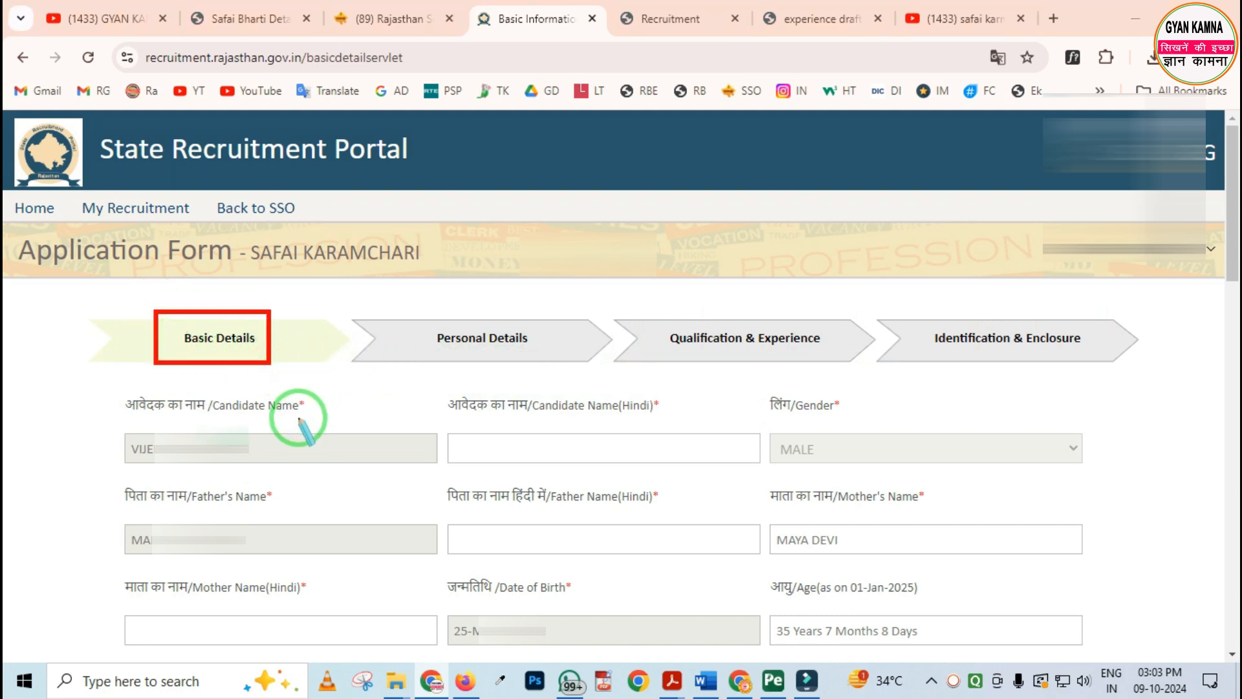
drag(103, 416, 195, 462)
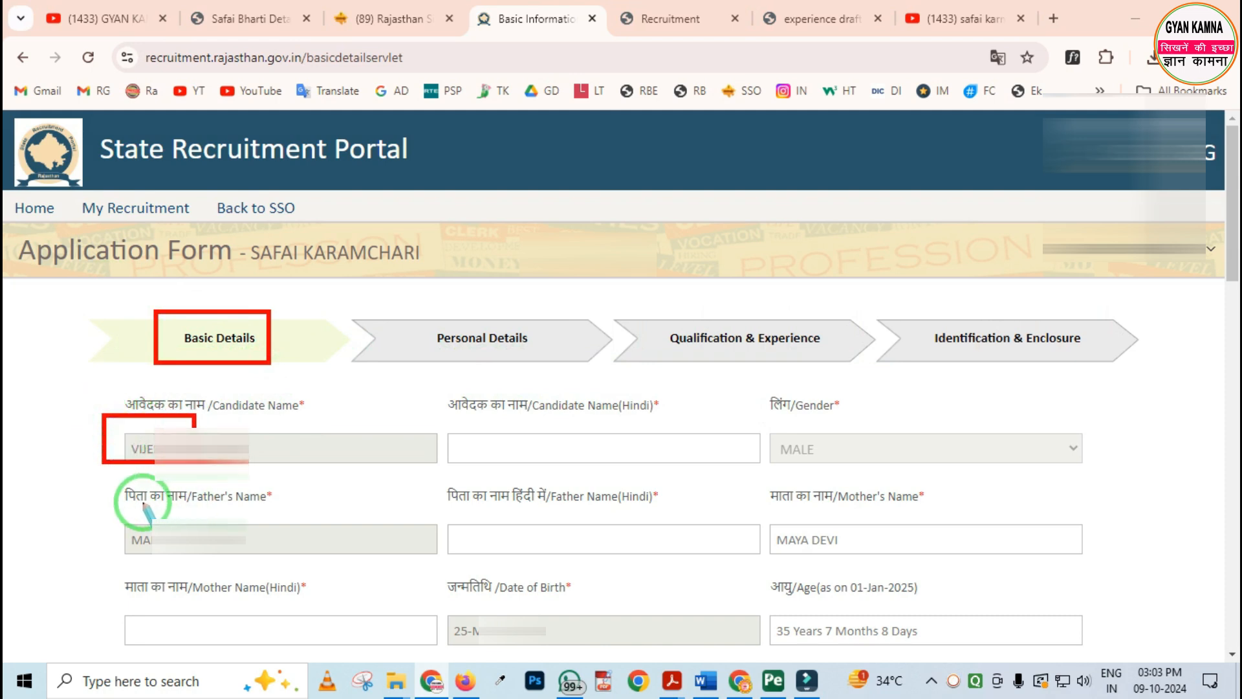
drag(115, 507, 167, 553)
mouse_move(441, 597)
mouse_down()
mouse_move(570, 660)
mouse_move(555, 653)
mouse_up()
right_click(406, 571)
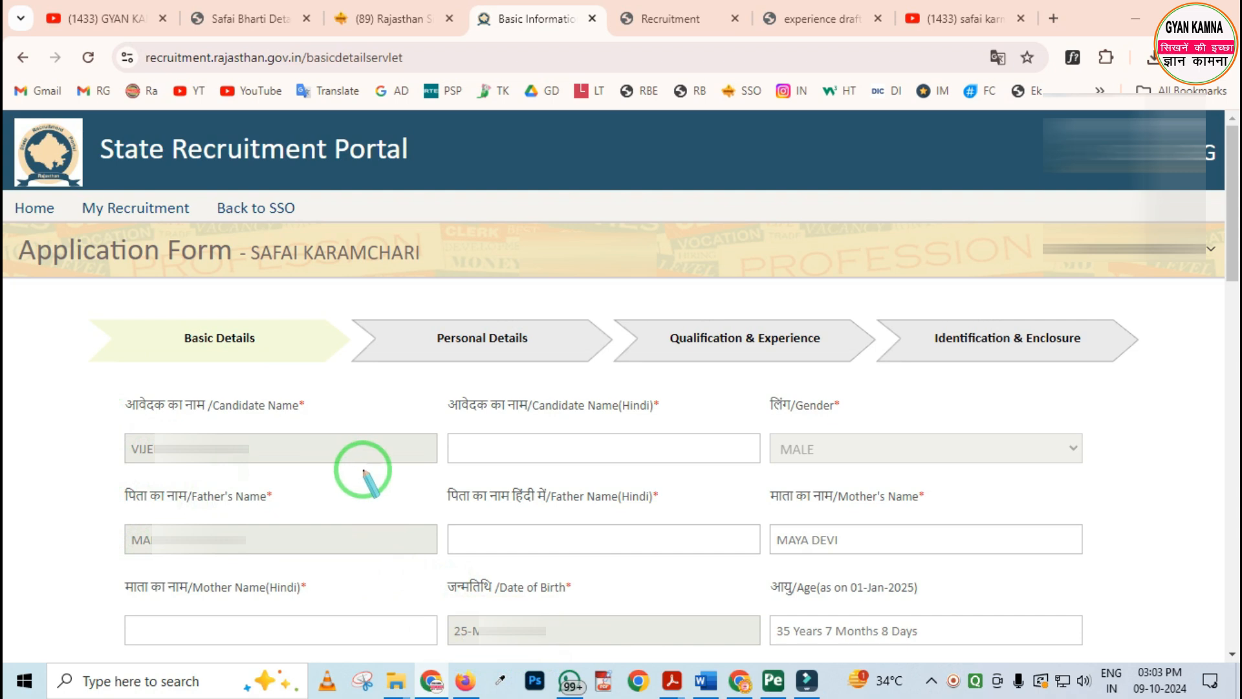
Examine the candidate's Hindi name field and its on-screen Hindi keyboard, then close the keyboard without entering a name
mouse_move(442, 387)
mouse_down()
mouse_move(527, 467)
mouse_move(664, 485)
mouse_up()
right_click(527, 506)
click(510, 442)
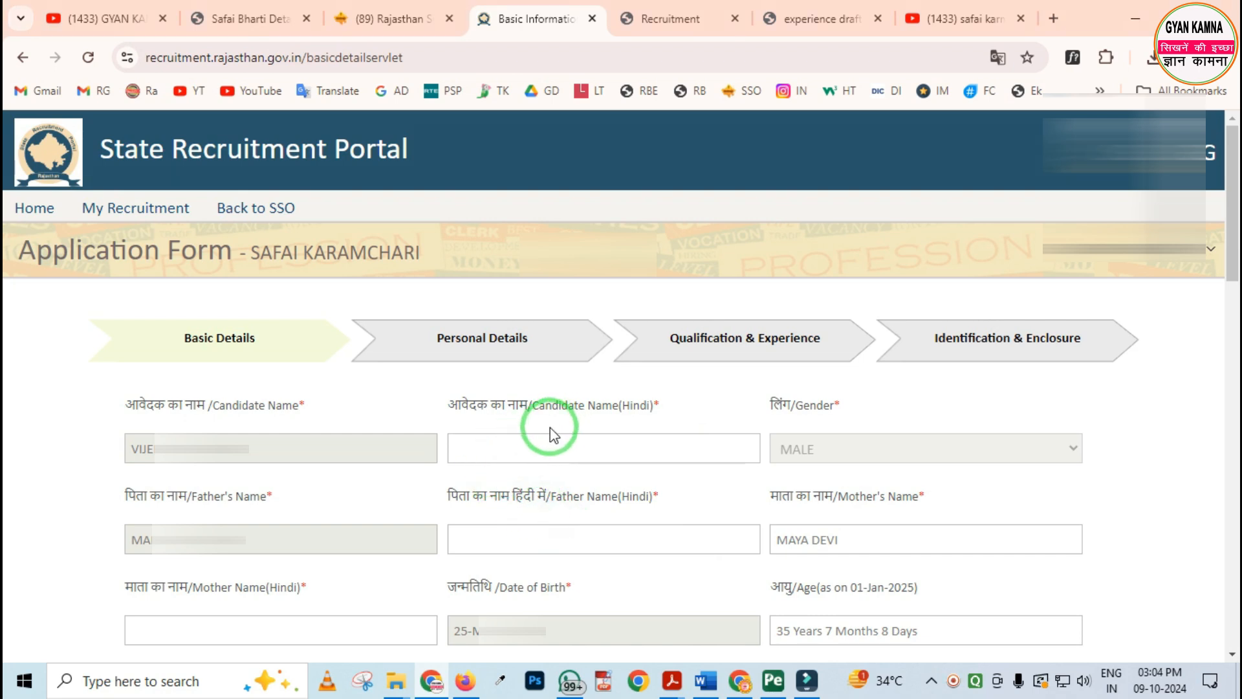
click(502, 446)
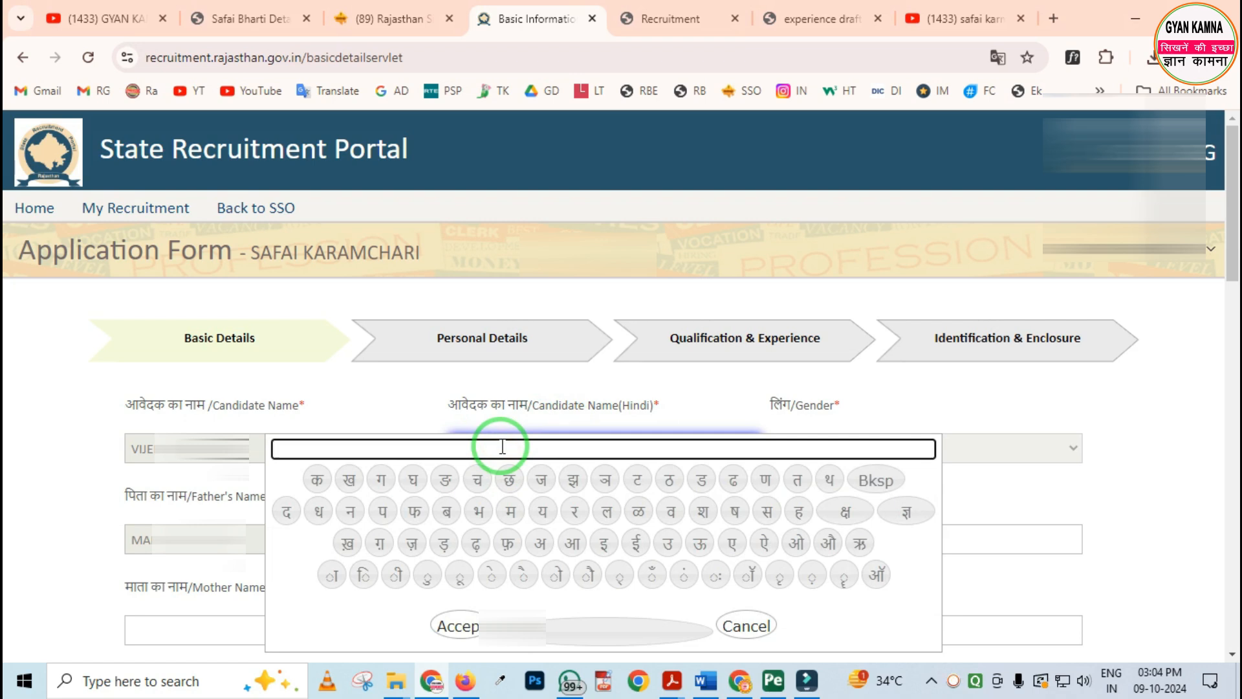
click(455, 388)
Check the options for Category and Specially Abled Category in the Basic Details section
scroll(455, 388, down, 3)
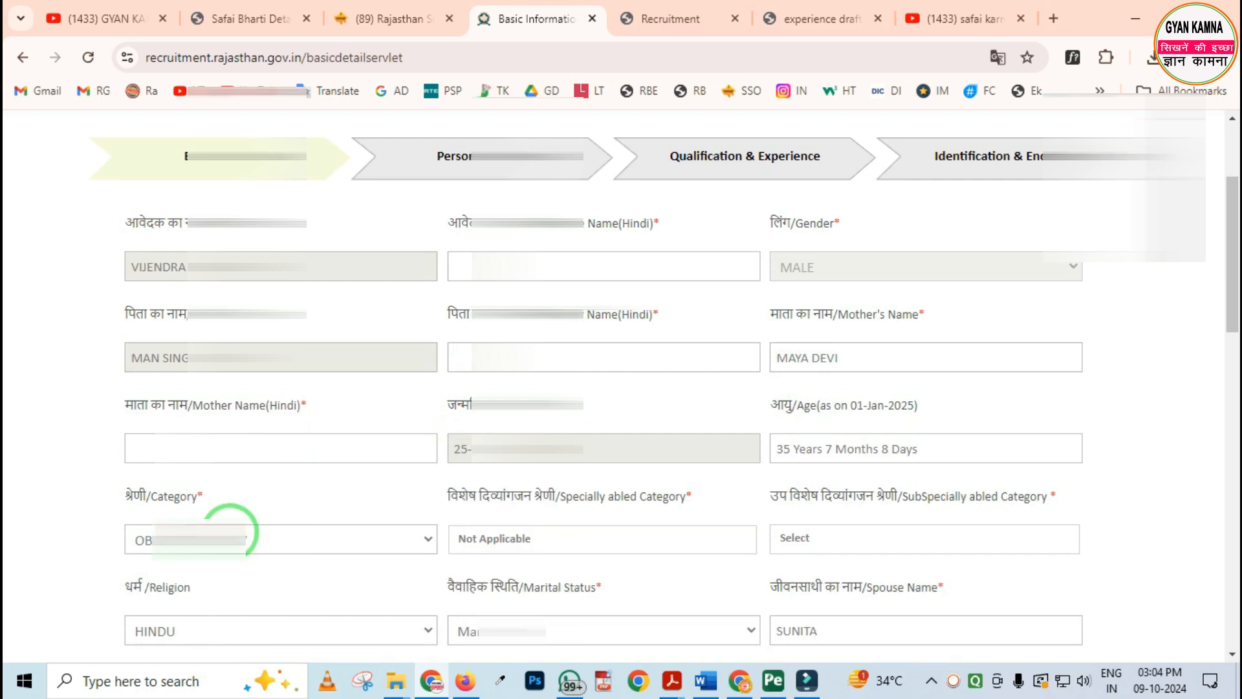
click(228, 537)
click(233, 439)
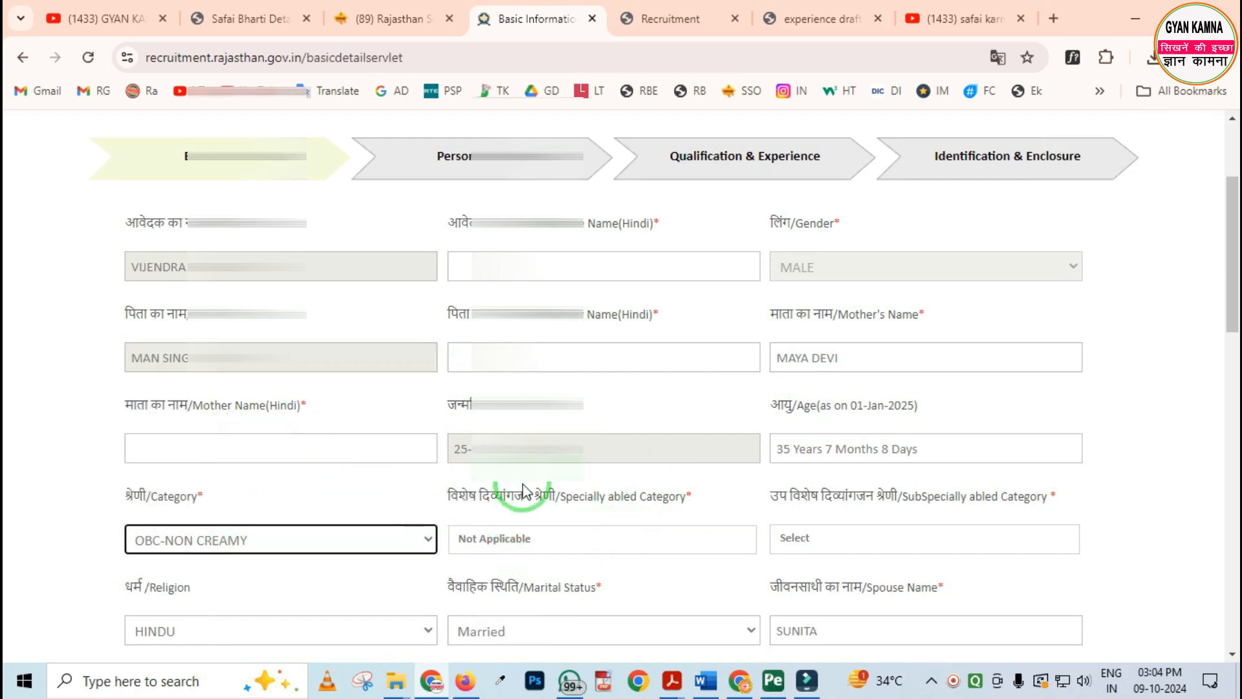
click(544, 540)
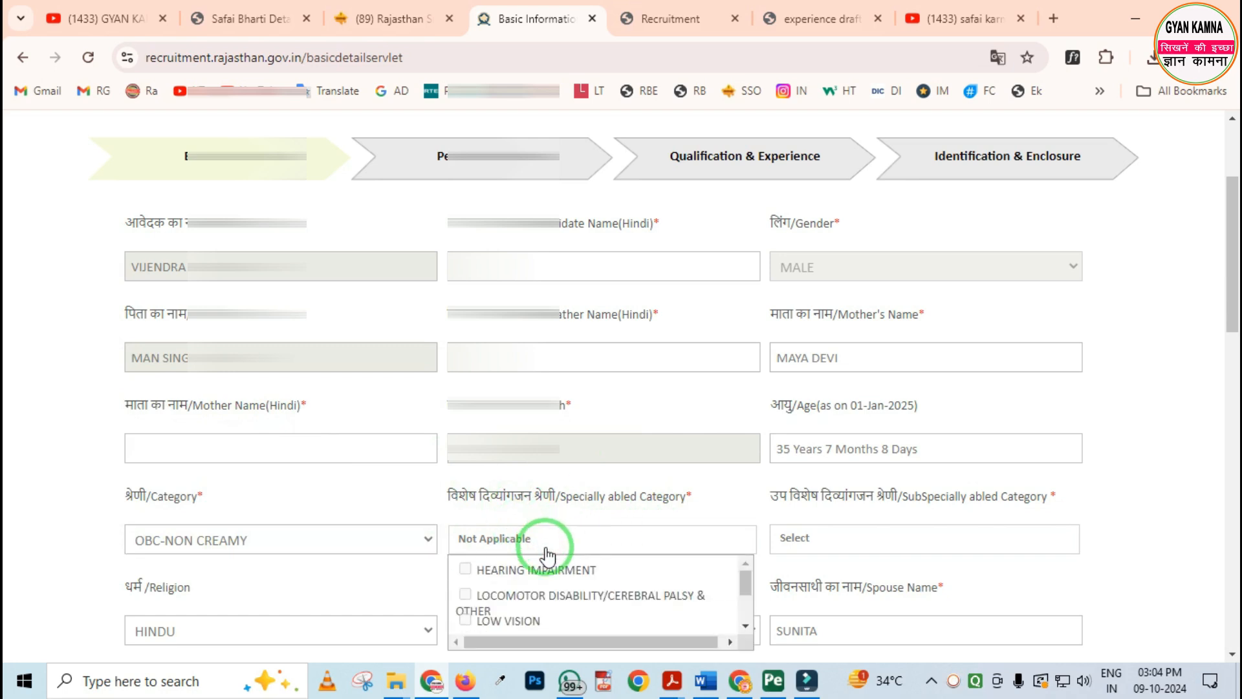
scroll(524, 609, down, 3)
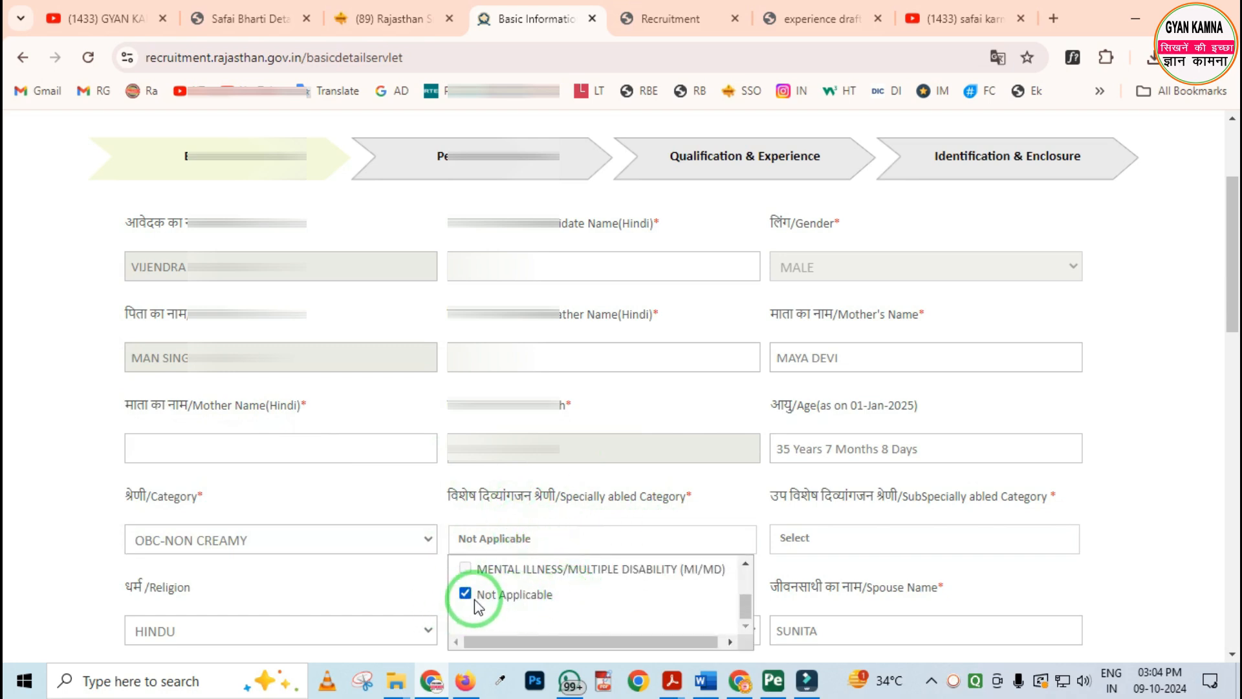
click(402, 437)
Check the options for Religion and Marital Status in the Basic Details section
scroll(390, 409, down, 5)
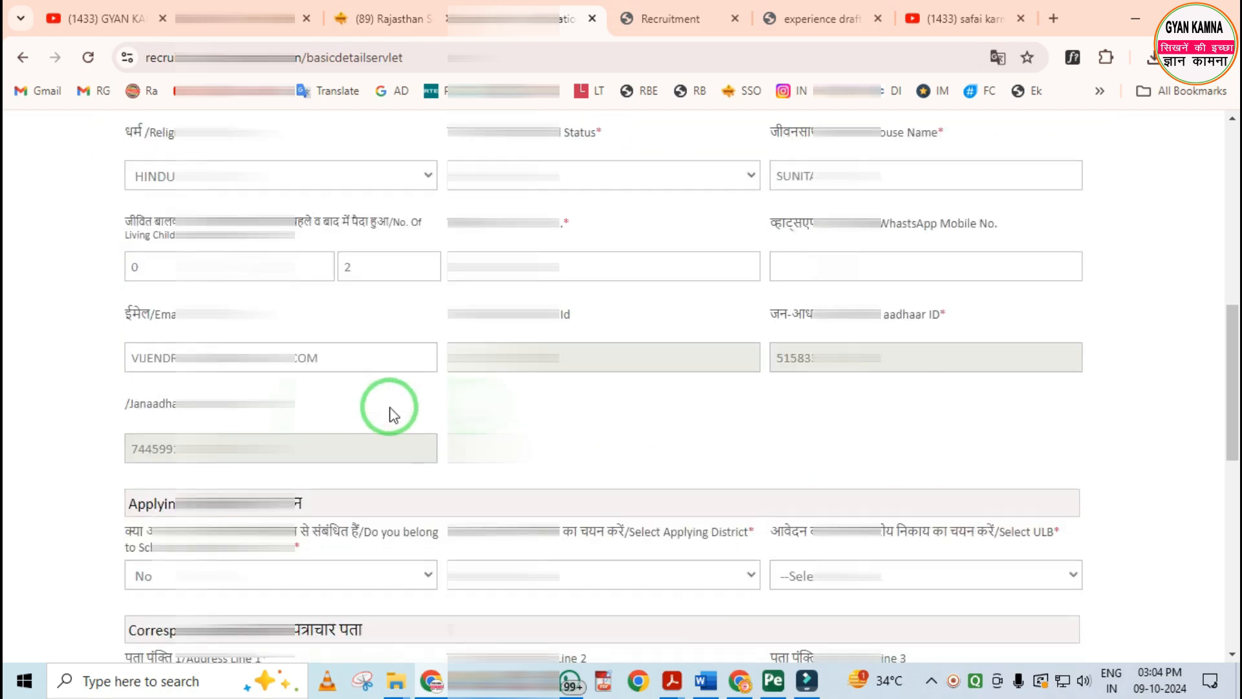
click(226, 183)
click(227, 183)
click(517, 173)
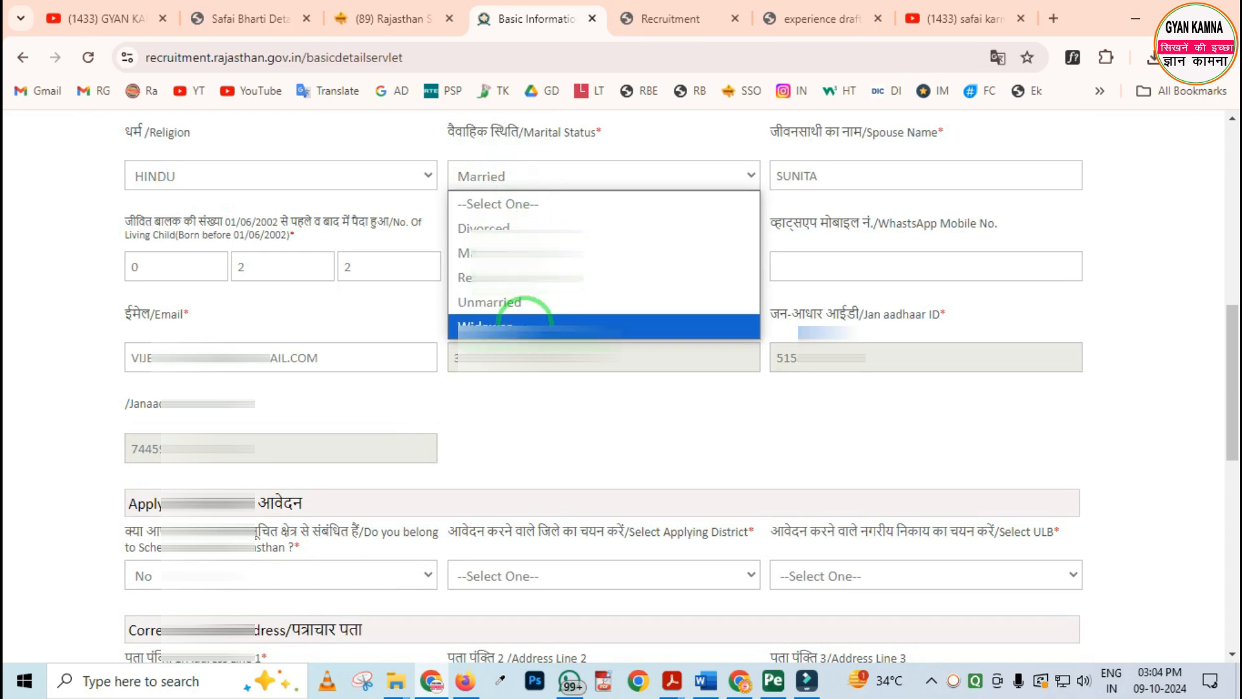
click(517, 154)
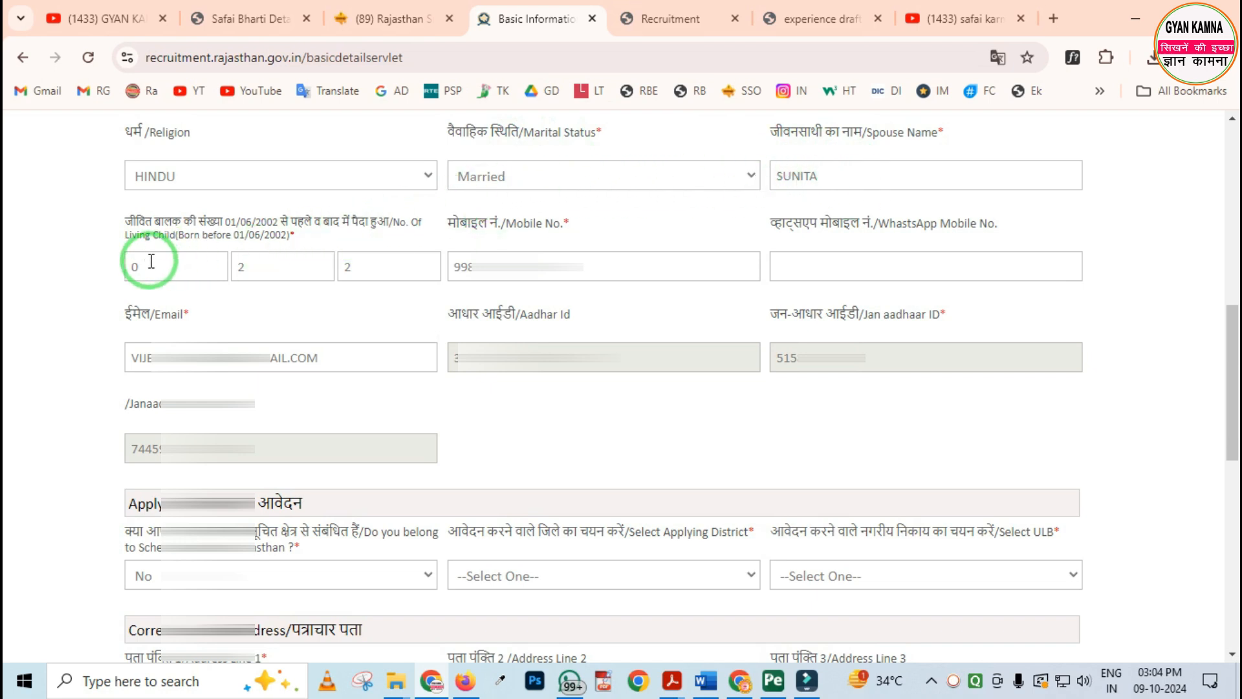
Examine the fields for the number of living children born before and after 01/06/2002
mouse_move(78, 200)
mouse_down()
mouse_move(123, 303)
mouse_move(428, 304)
mouse_up()
key(ctrl+z)
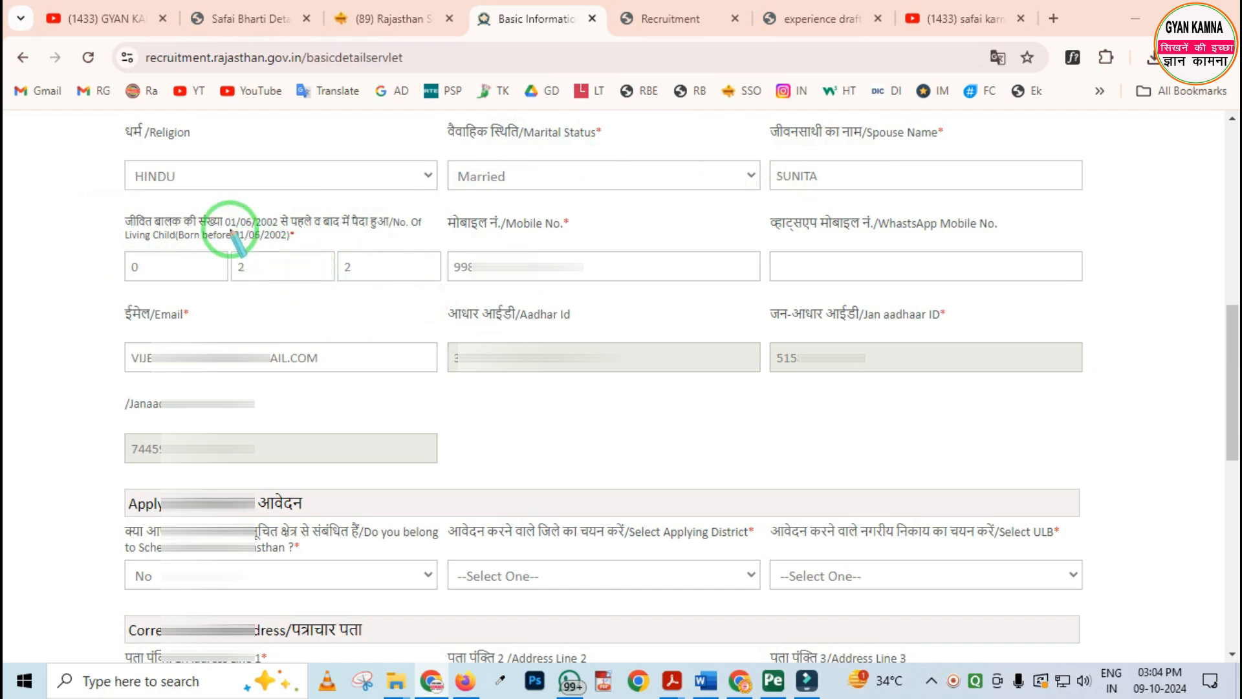
mouse_move(210, 206)
mouse_down()
mouse_move(249, 239)
mouse_move(312, 251)
mouse_up()
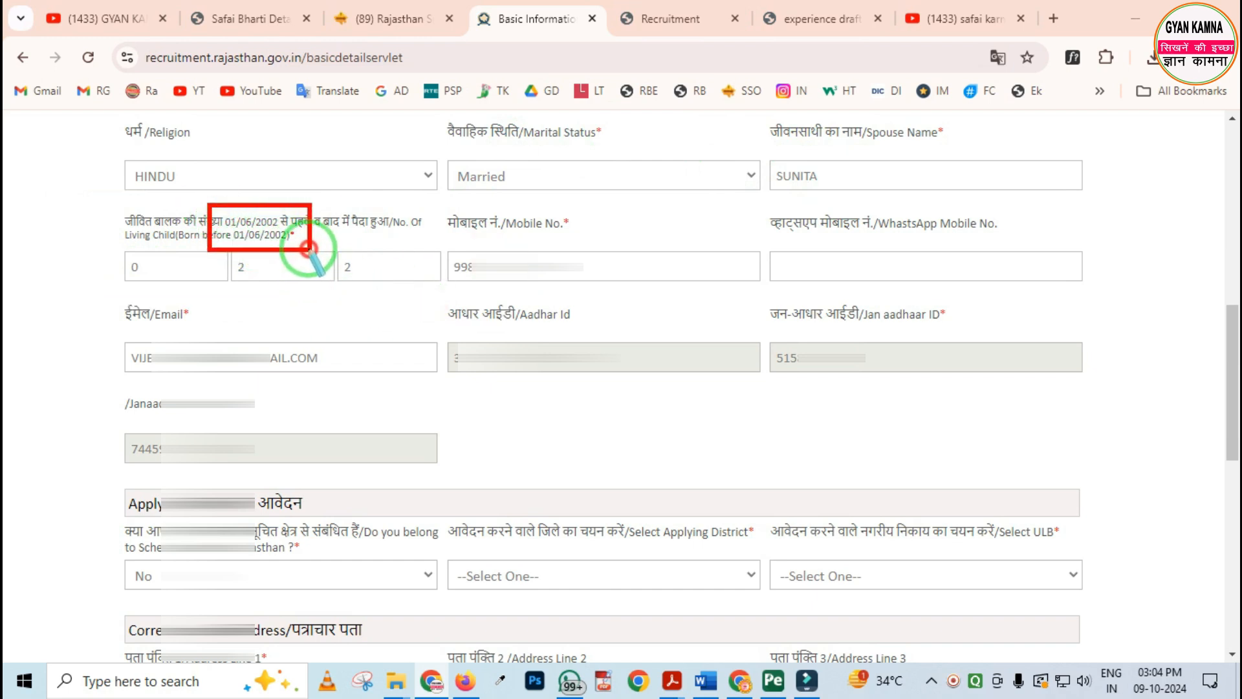
key(ctrl+z)
drag(108, 237, 155, 280)
drag(218, 237, 269, 289)
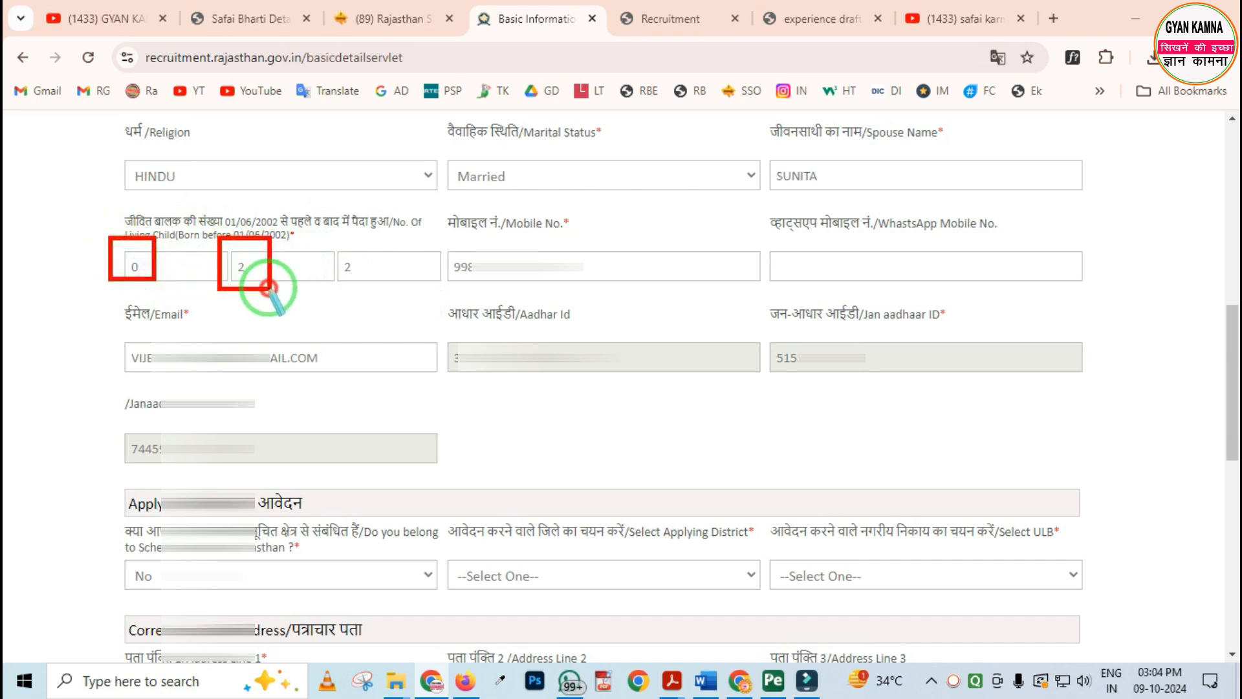
right_click(298, 288)
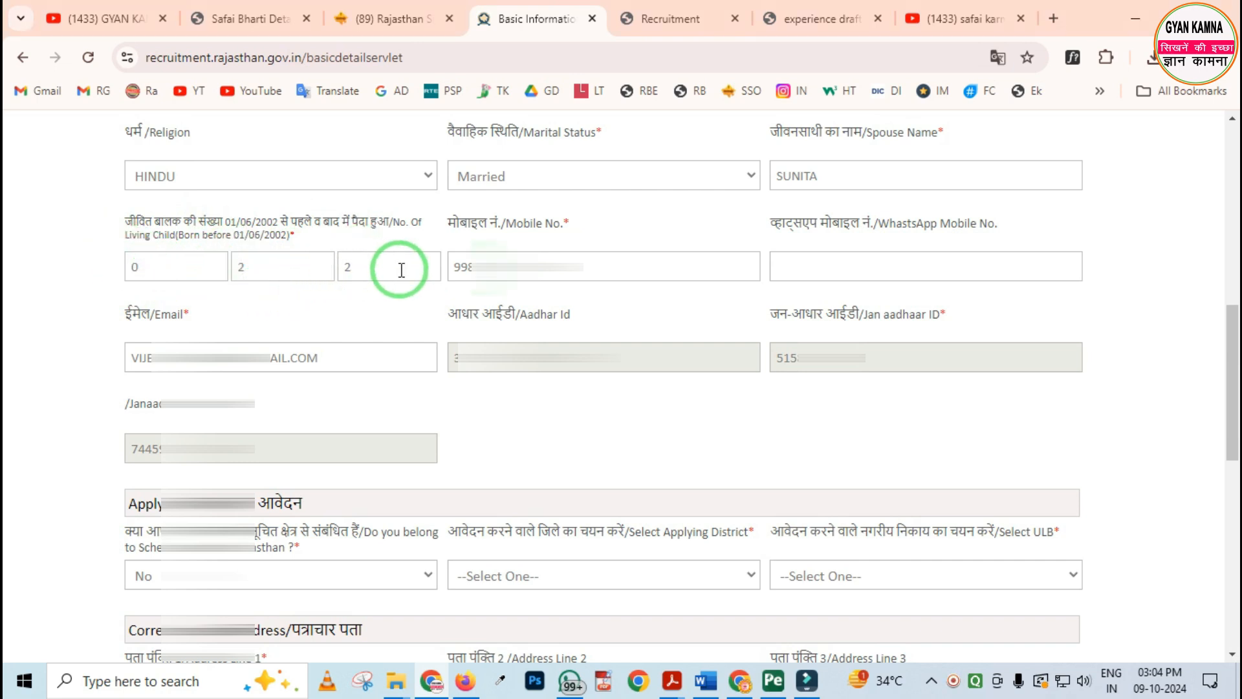
Examine the Mobile No., WhatsApp Mobile No., Email, Aadhar Id and Jan Aadhaar fields under Basic Details
mouse_move(437, 226)
mouse_down()
mouse_move(501, 301)
mouse_move(581, 298)
mouse_up()
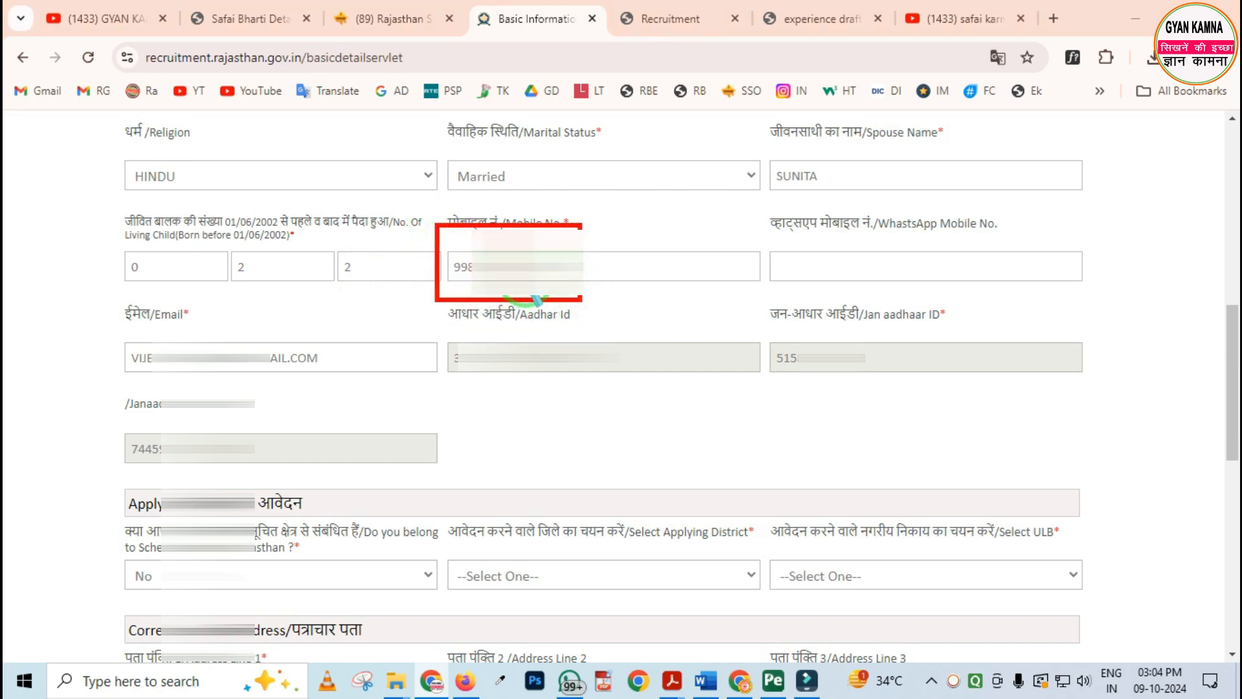
click(470, 266)
mouse_move(754, 237)
mouse_down()
mouse_move(796, 291)
mouse_move(857, 317)
mouse_up()
drag(101, 302, 267, 384)
mouse_move(446, 291)
mouse_down()
mouse_move(507, 375)
mouse_move(600, 387)
mouse_up()
mouse_move(760, 295)
mouse_down()
mouse_move(845, 387)
mouse_move(923, 391)
mouse_up()
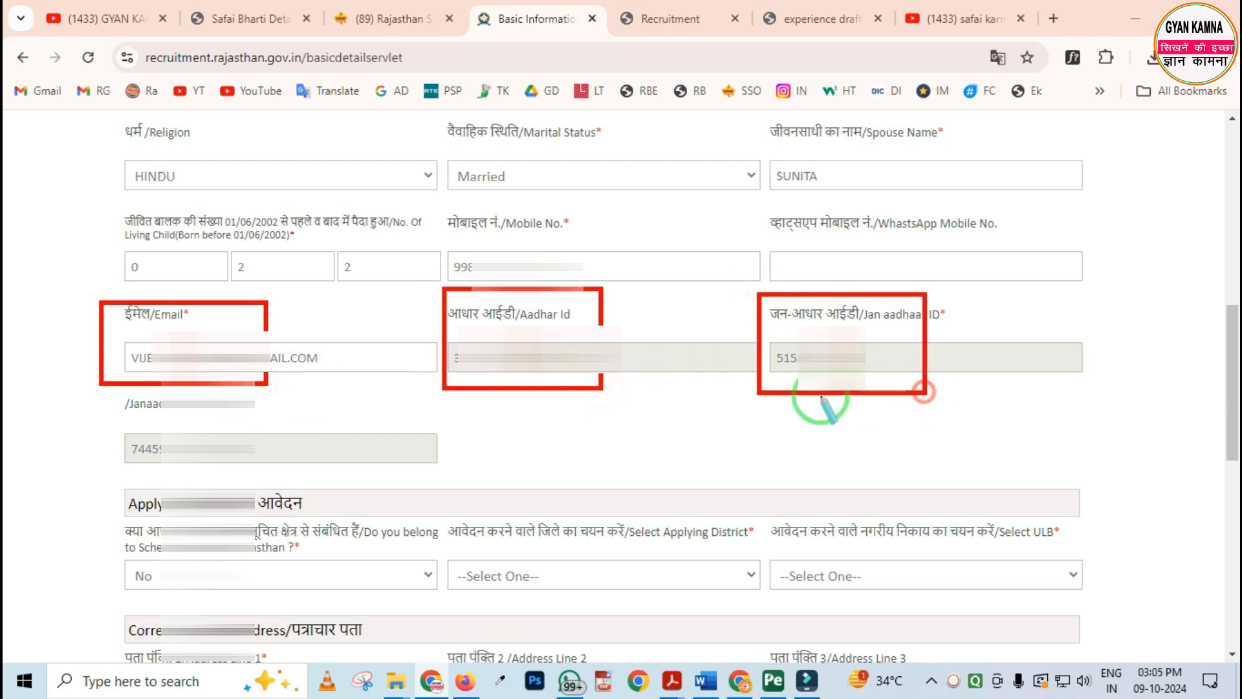
right_click(647, 391)
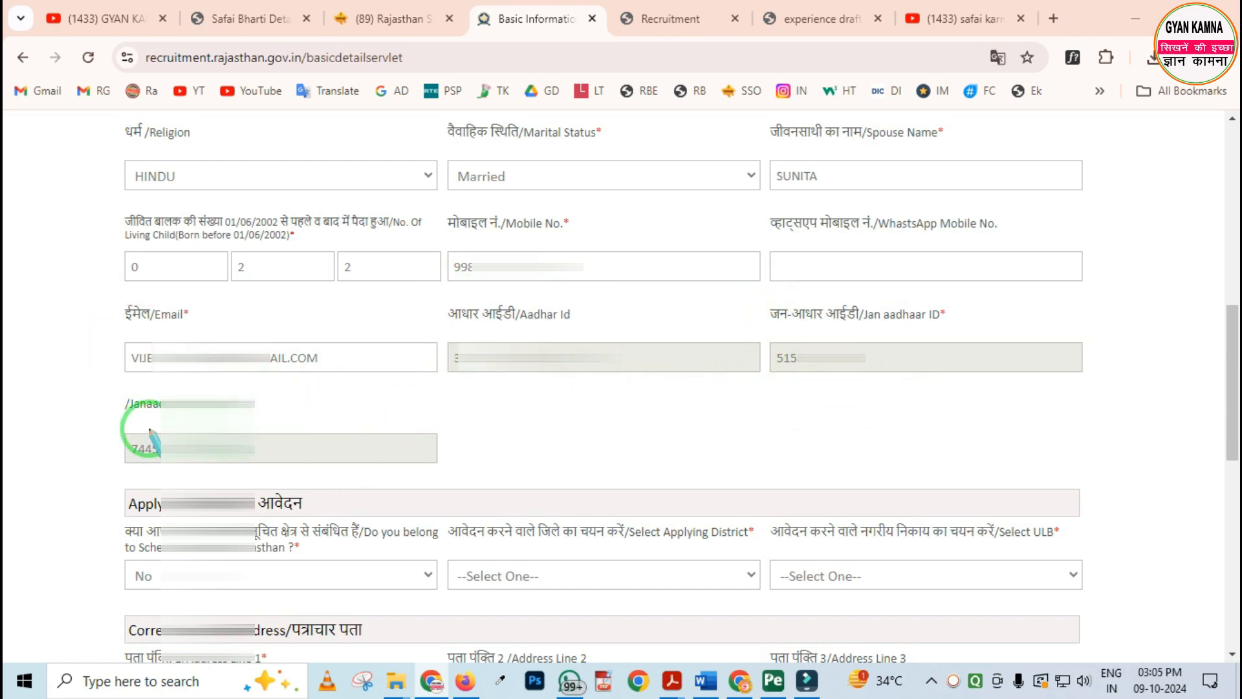
drag(98, 389, 281, 486)
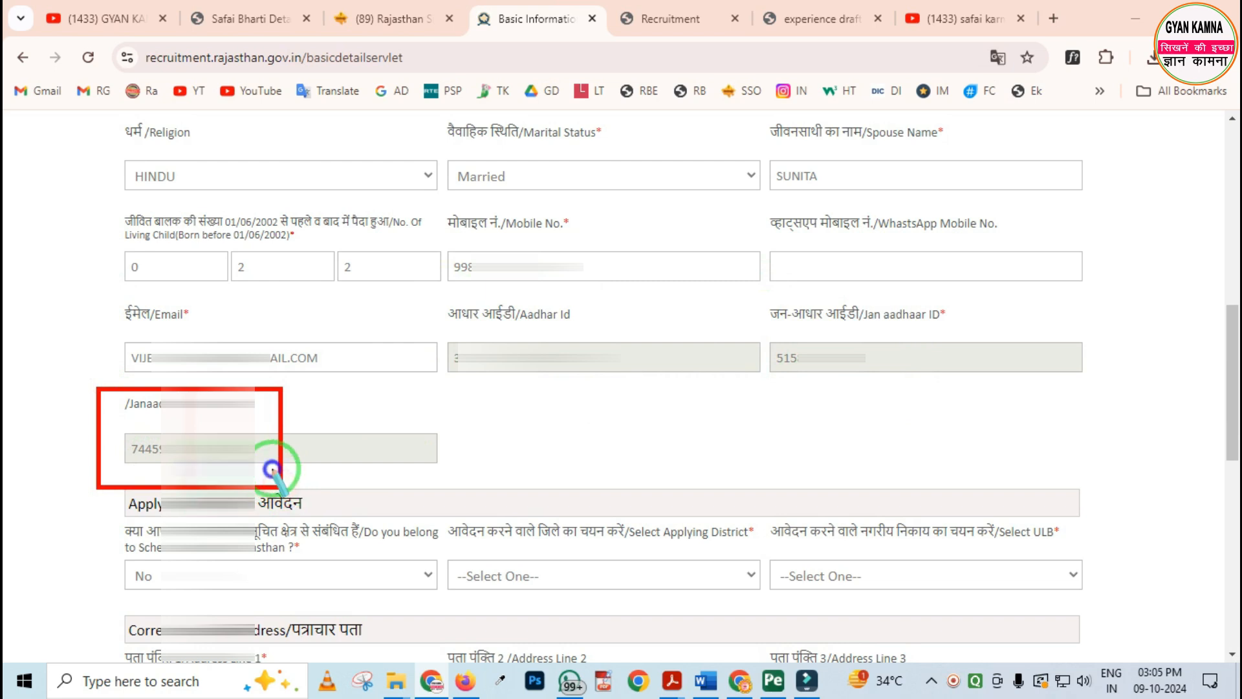
right_click(334, 474)
Under Applying For, answer No to belonging to the Scheduled area of Rajasthan
scroll(328, 422, down, 4)
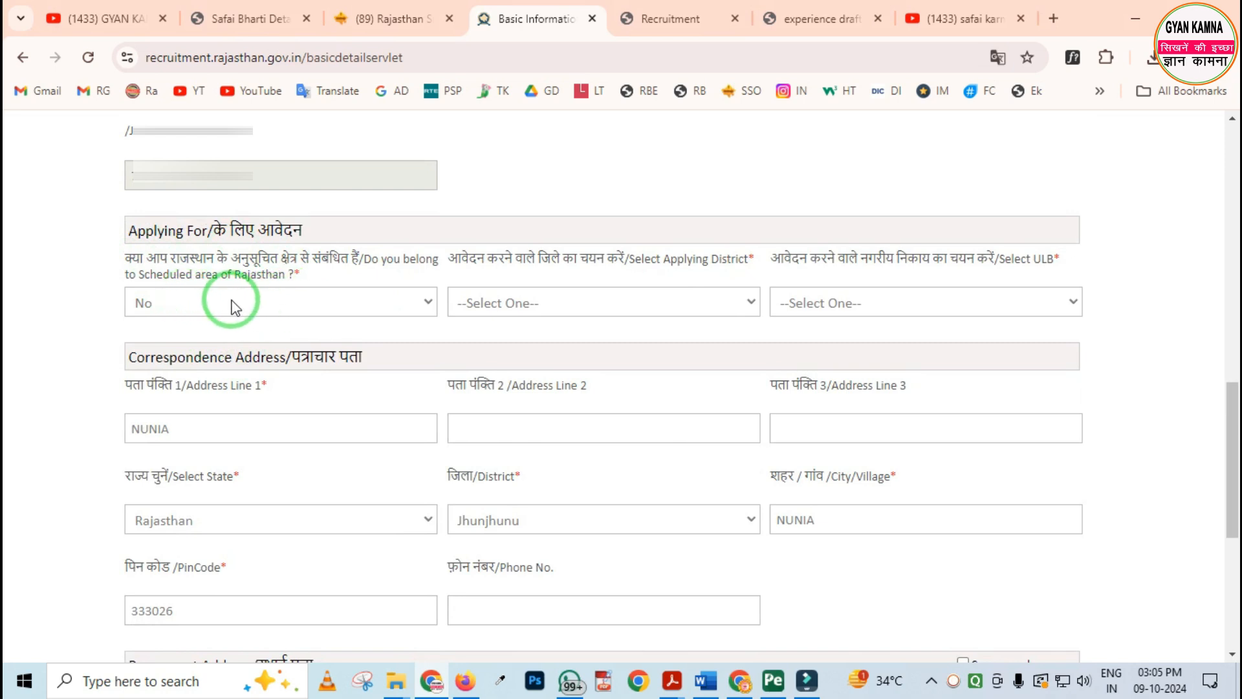
click(251, 300)
click(197, 353)
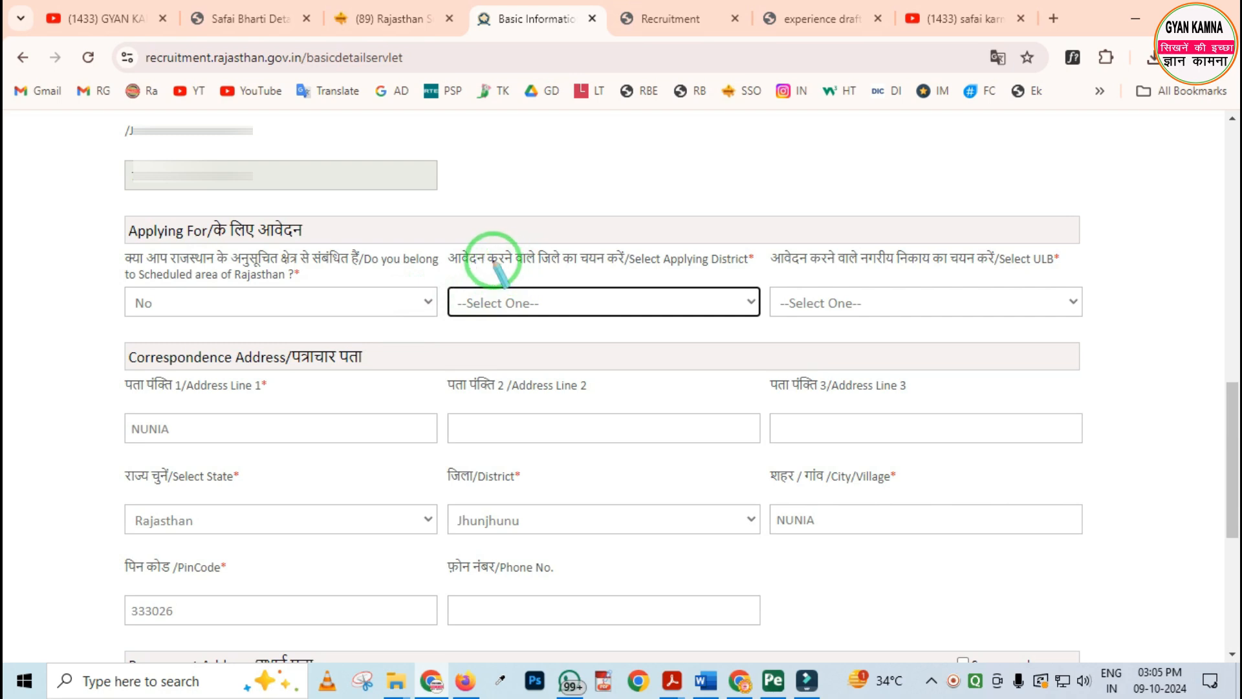
Select Jhunjhunu as the applying district and Chirawa as the ULB
mouse_move(442, 233)
mouse_down()
mouse_move(535, 292)
mouse_move(633, 288)
mouse_up()
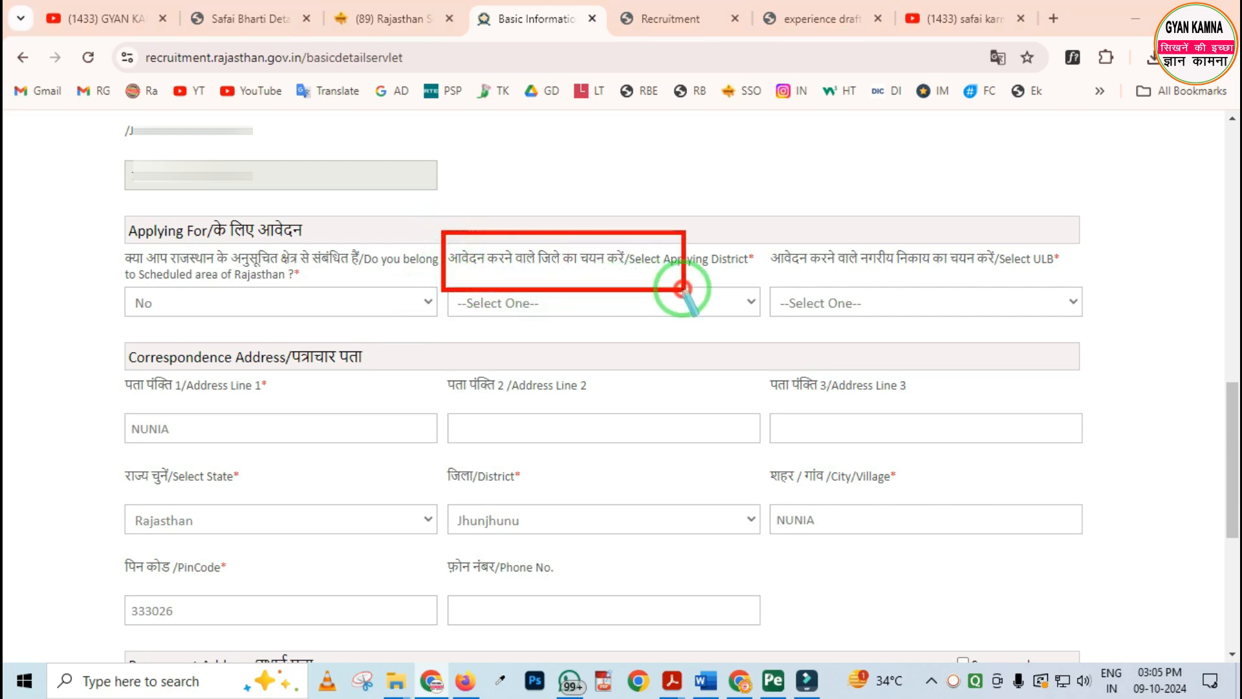
click(565, 304)
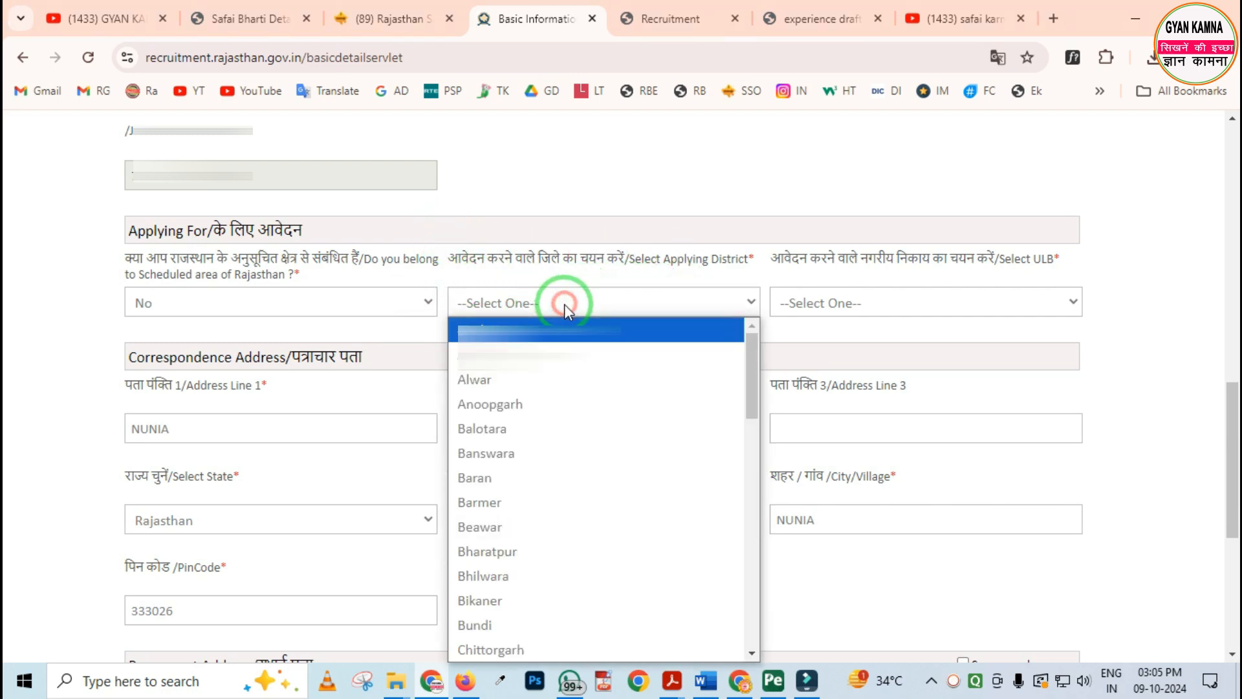
scroll(537, 479, down, 2)
scroll(520, 507, down, 6)
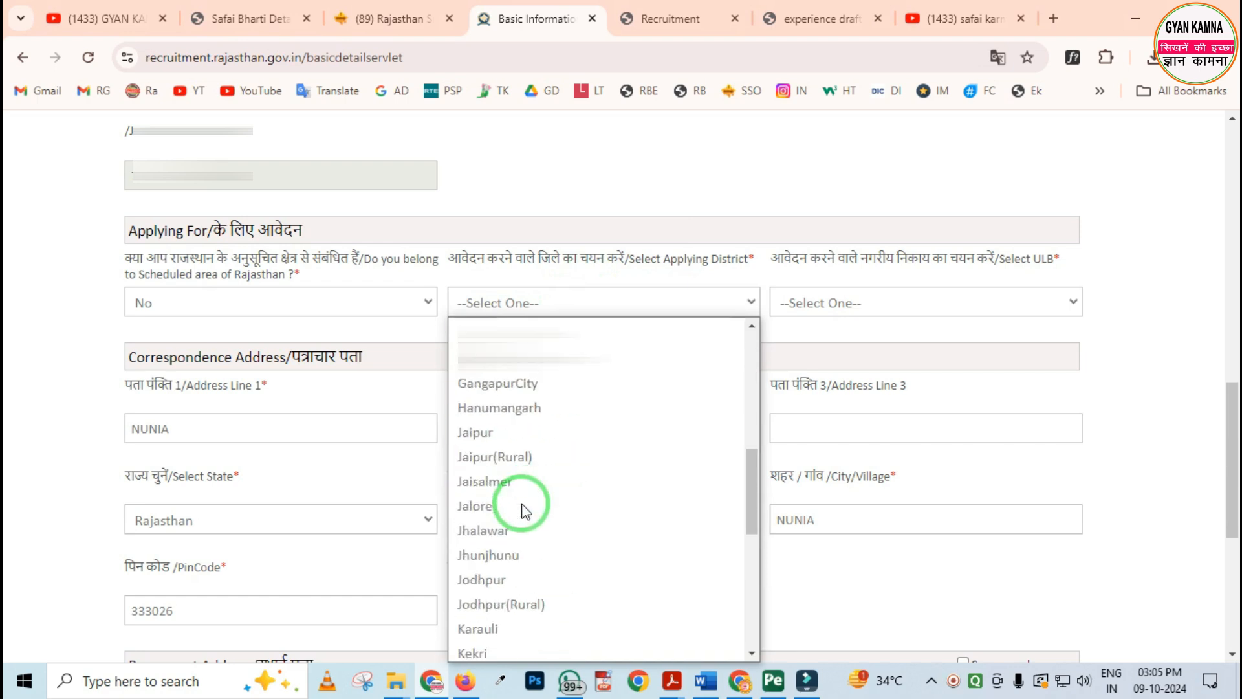
click(519, 489)
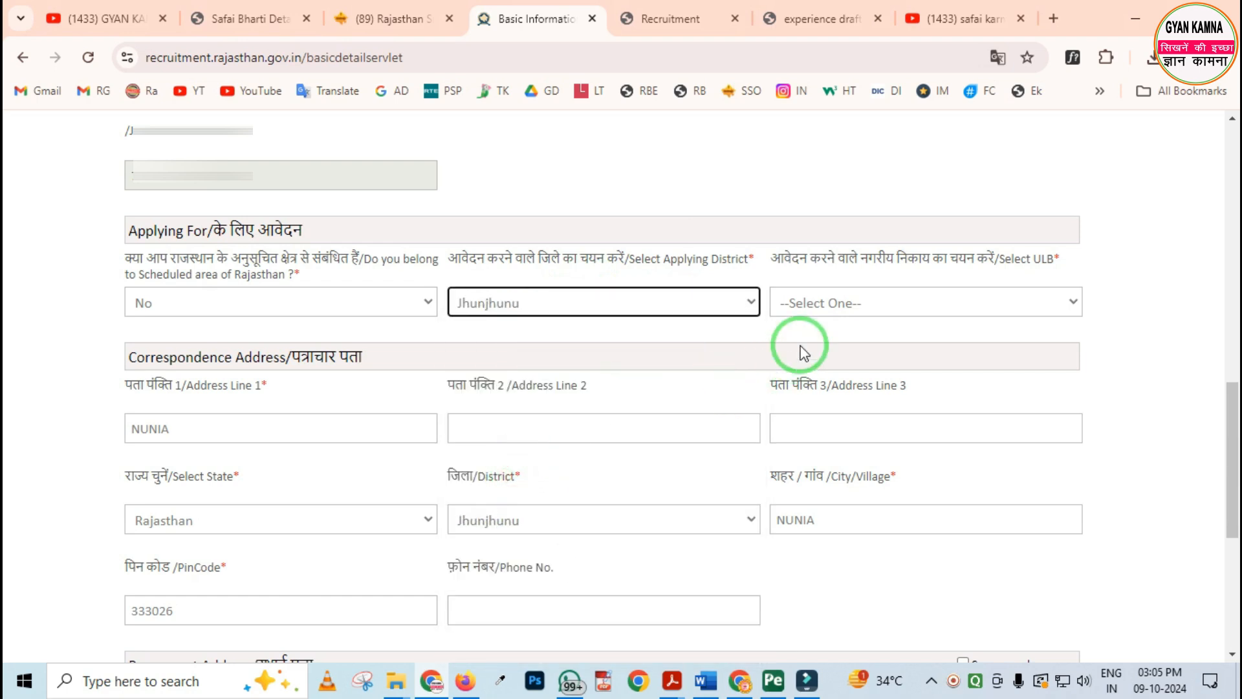
click(845, 304)
click(817, 402)
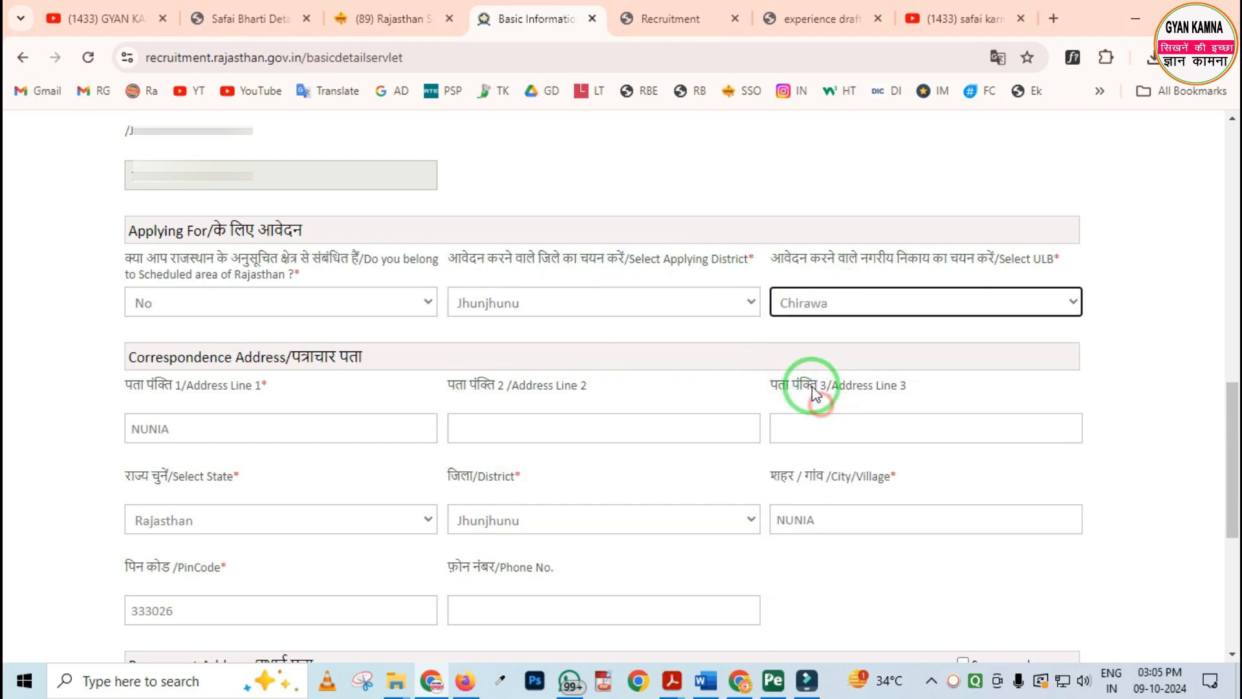
Examine the Correspondence Address and Permanent Address sections and the Same as above option
scroll(291, 406, down, 3)
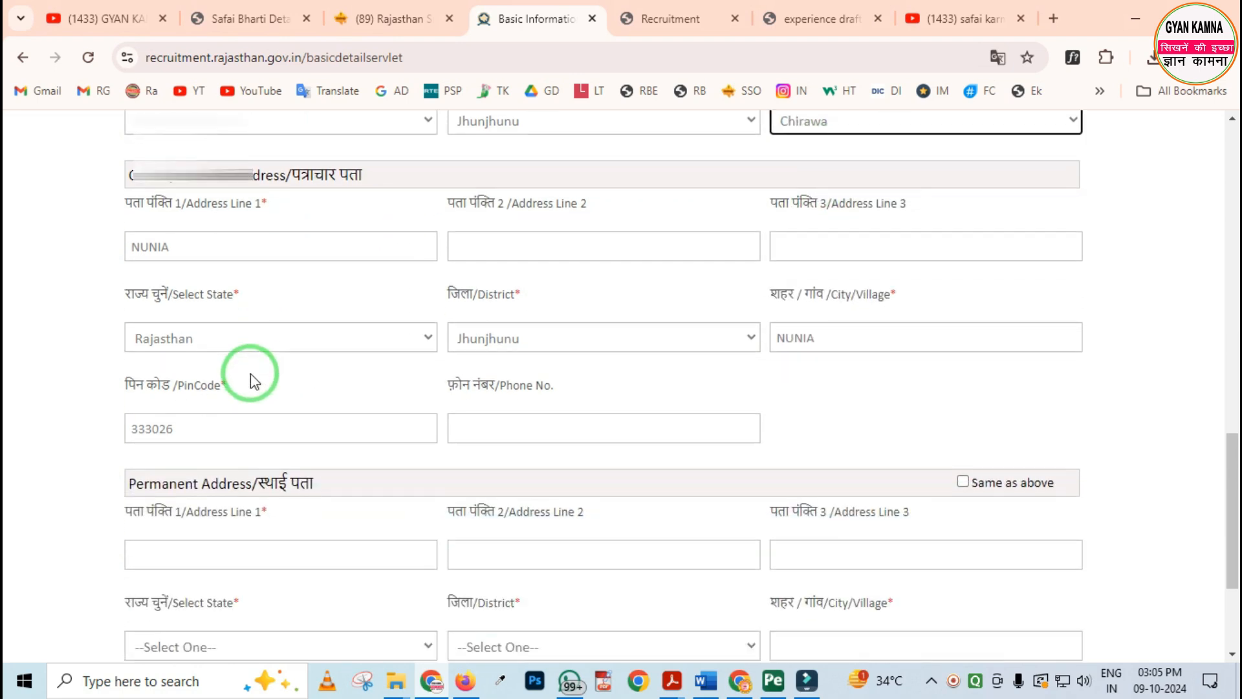
mouse_move(84, 163)
mouse_down()
mouse_move(457, 347)
mouse_move(880, 422)
mouse_up()
mouse_move(122, 436)
mouse_down()
mouse_move(347, 563)
mouse_move(563, 578)
mouse_up()
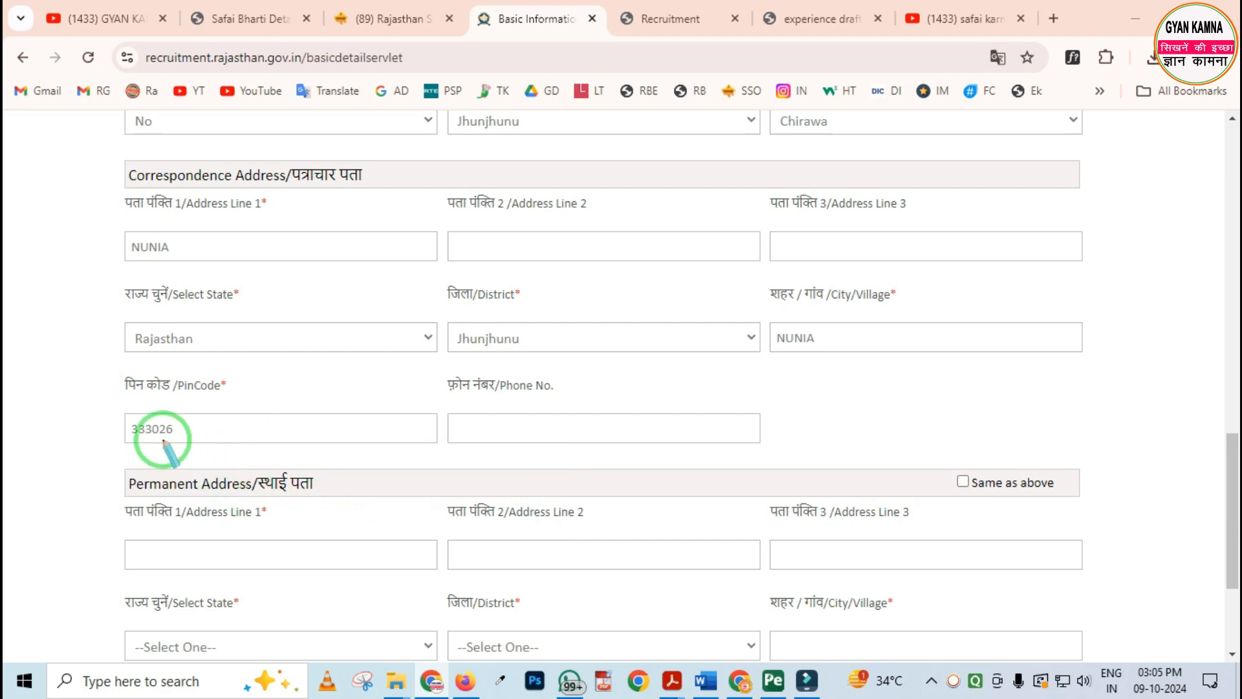
drag(95, 143, 451, 392)
mouse_move(177, 490)
mouse_down()
mouse_move(570, 642)
mouse_move(656, 647)
mouse_up()
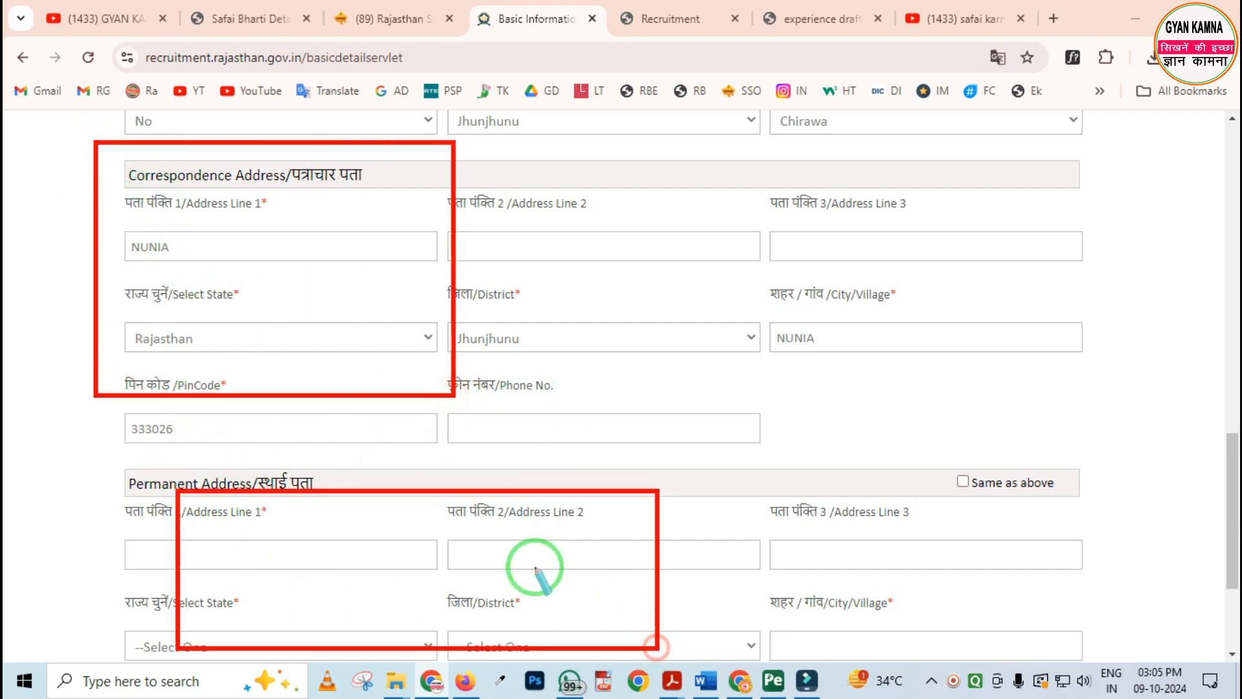
right_click(534, 564)
mouse_move(95, 153)
mouse_down()
mouse_move(140, 224)
mouse_move(782, 425)
mouse_move(820, 425)
mouse_up()
right_click(820, 425)
mouse_move(901, 420)
mouse_down()
mouse_move(957, 477)
mouse_move(1090, 520)
mouse_up()
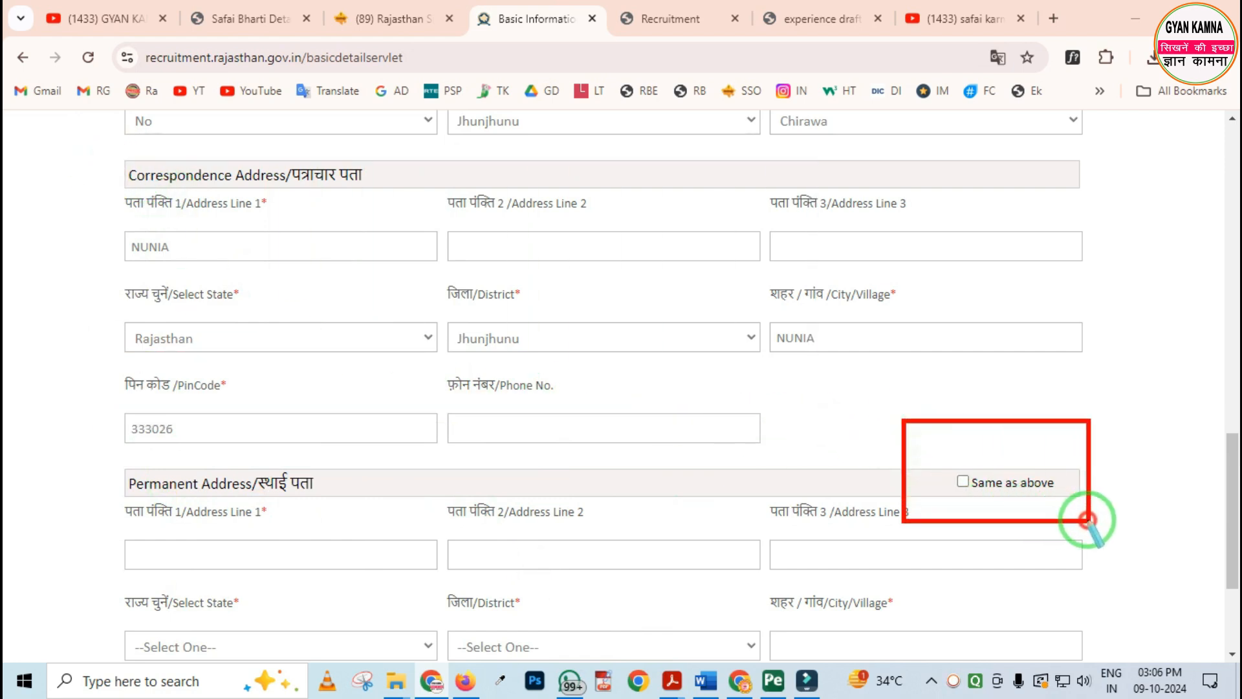
right_click(1019, 511)
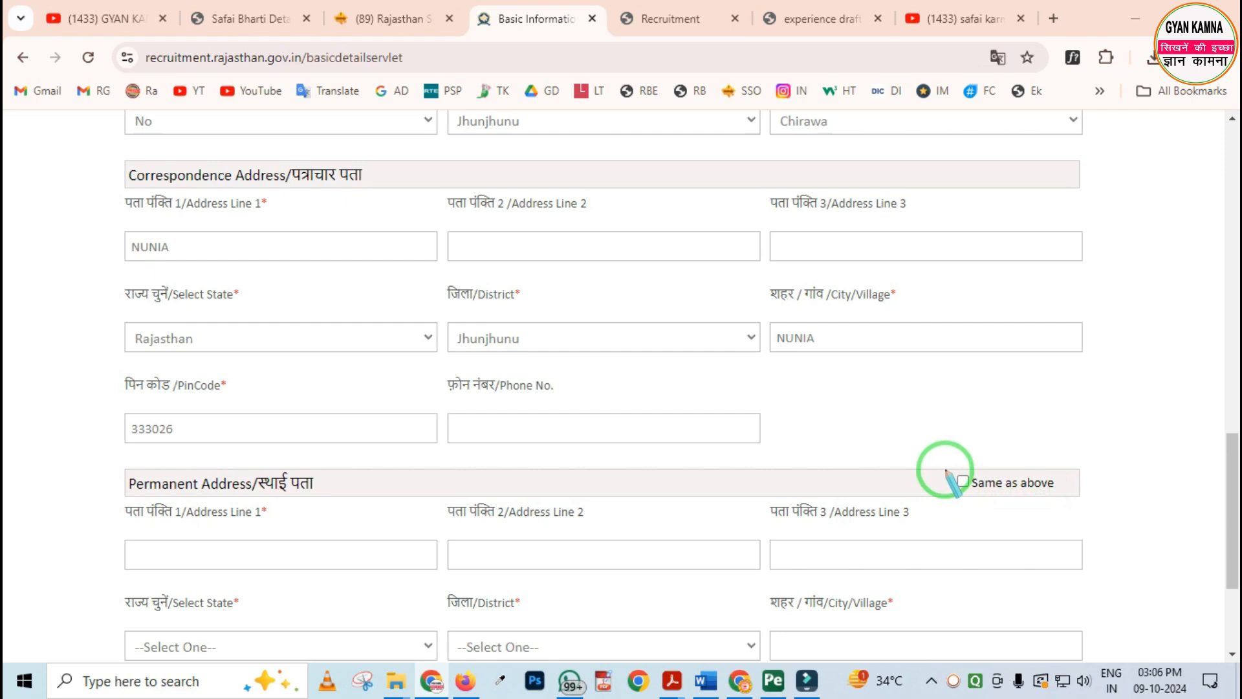
Mark the permanent address as same as above, and proceed to Personal Details, confirming the mobile number and email as correct
click(963, 482)
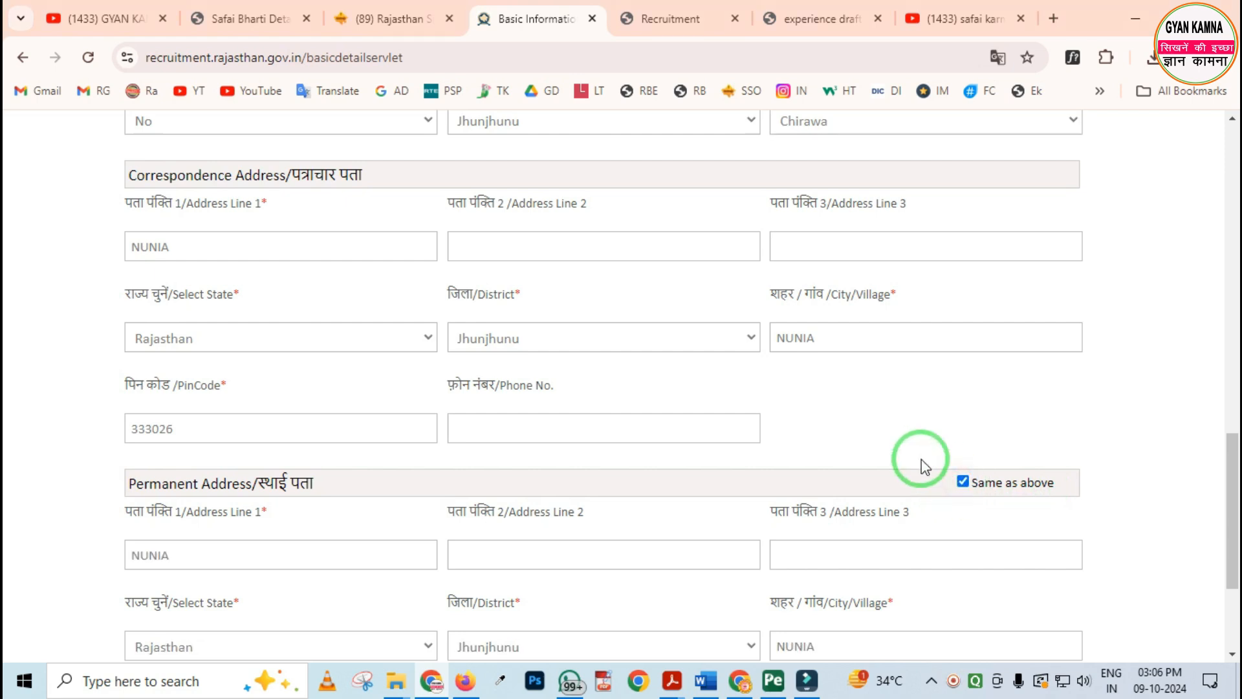
scroll(716, 417, down, 3)
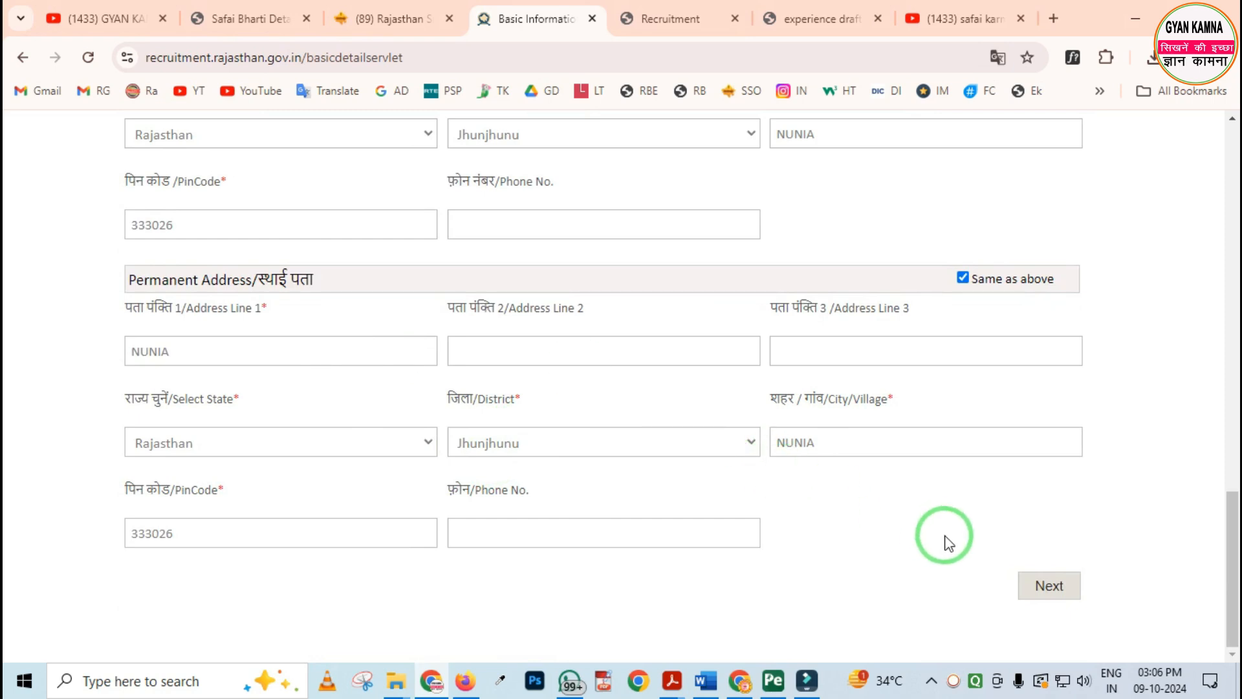
click(1049, 585)
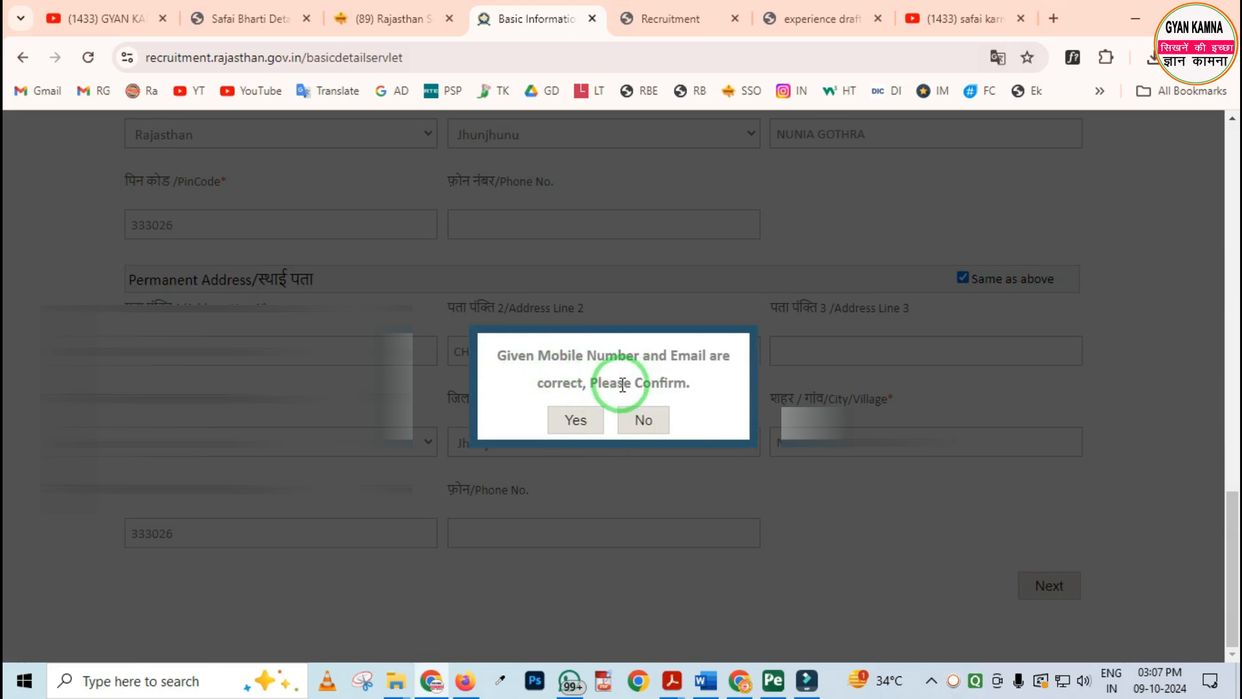
click(578, 422)
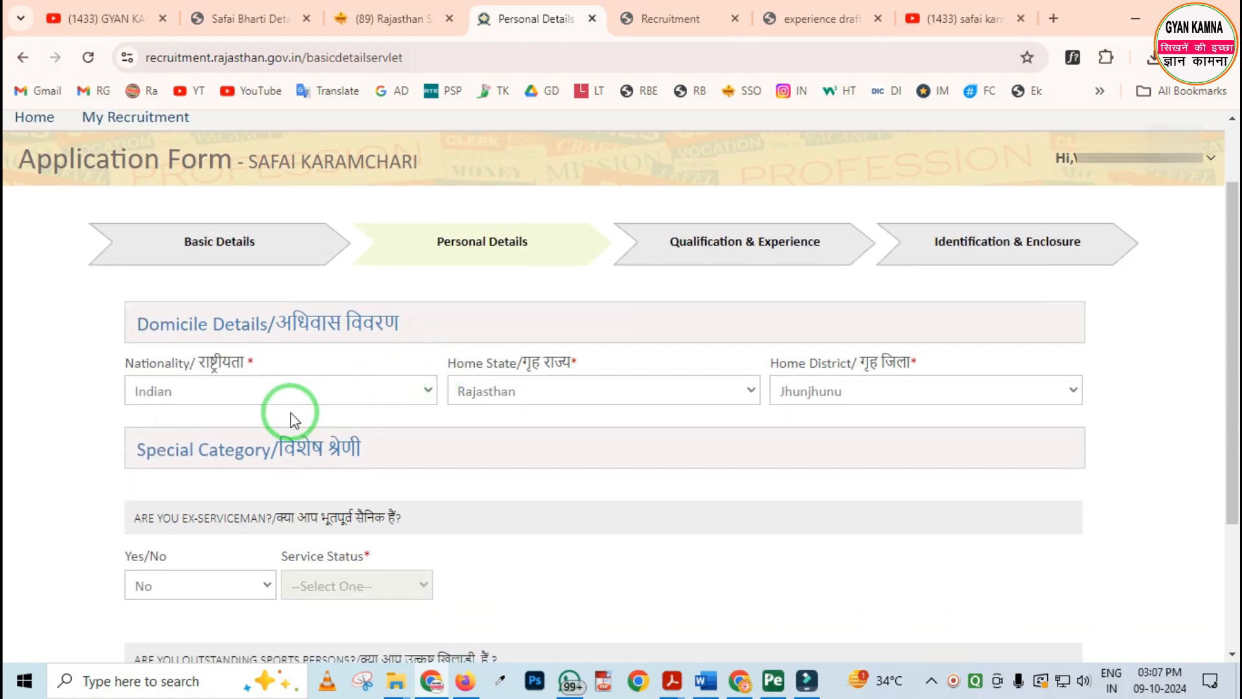
Under Domicile Details, select Indian as the nationality and Rajasthan as the home state, and check the Home District options
click(259, 391)
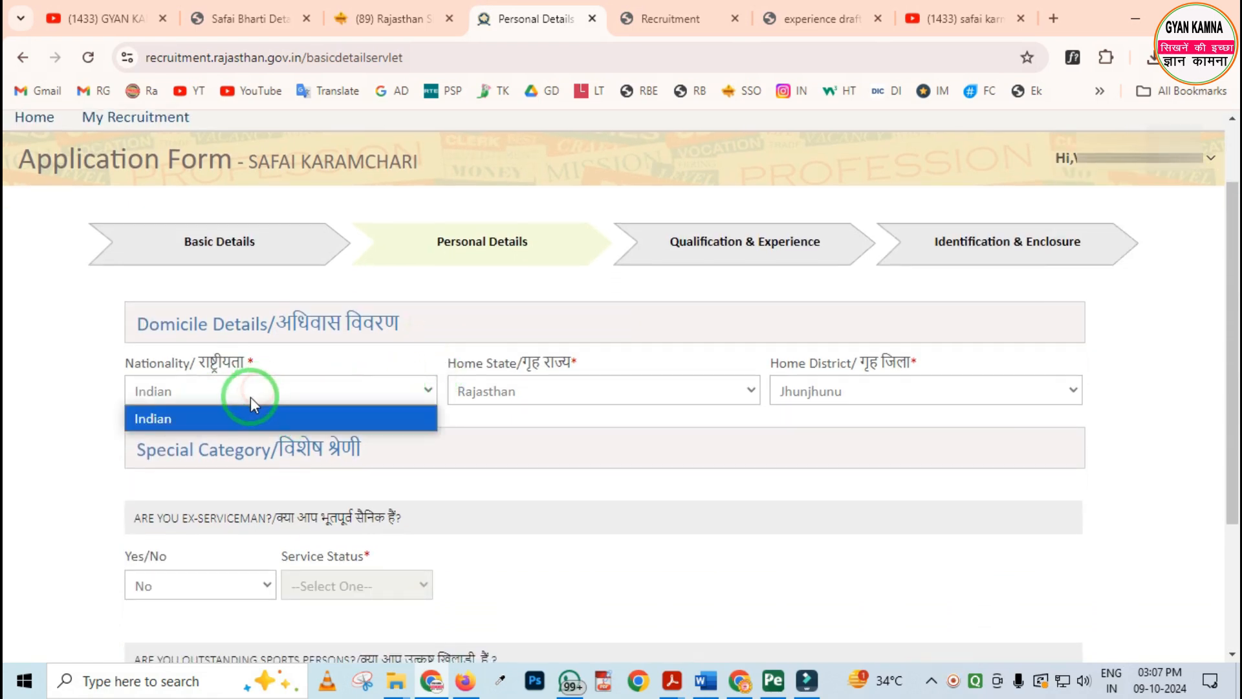
click(213, 418)
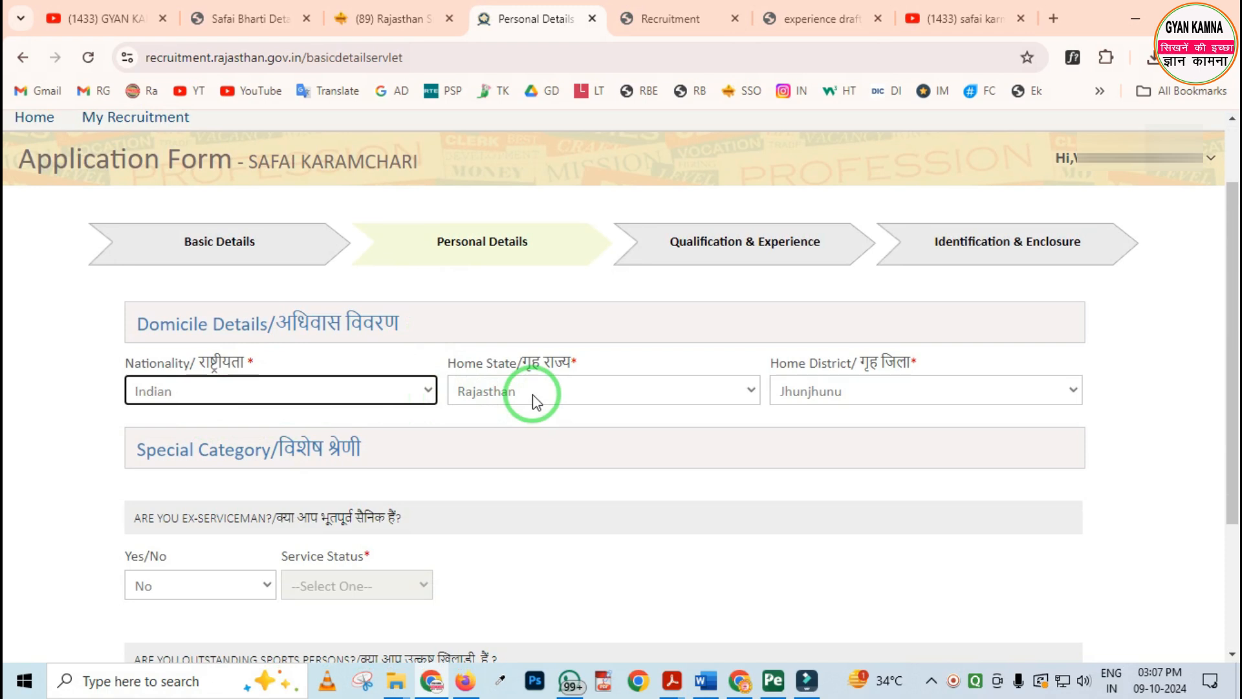
key(ctrl+2)
drag(418, 340, 591, 434)
right_click(522, 409)
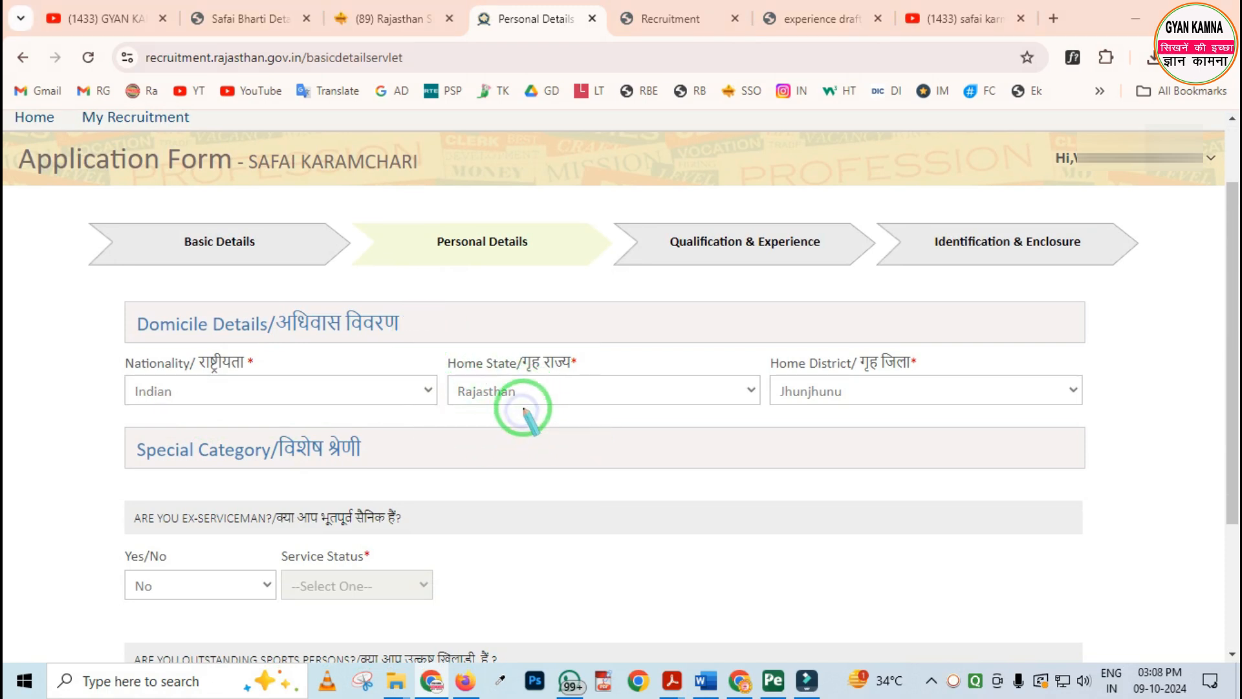
click(541, 390)
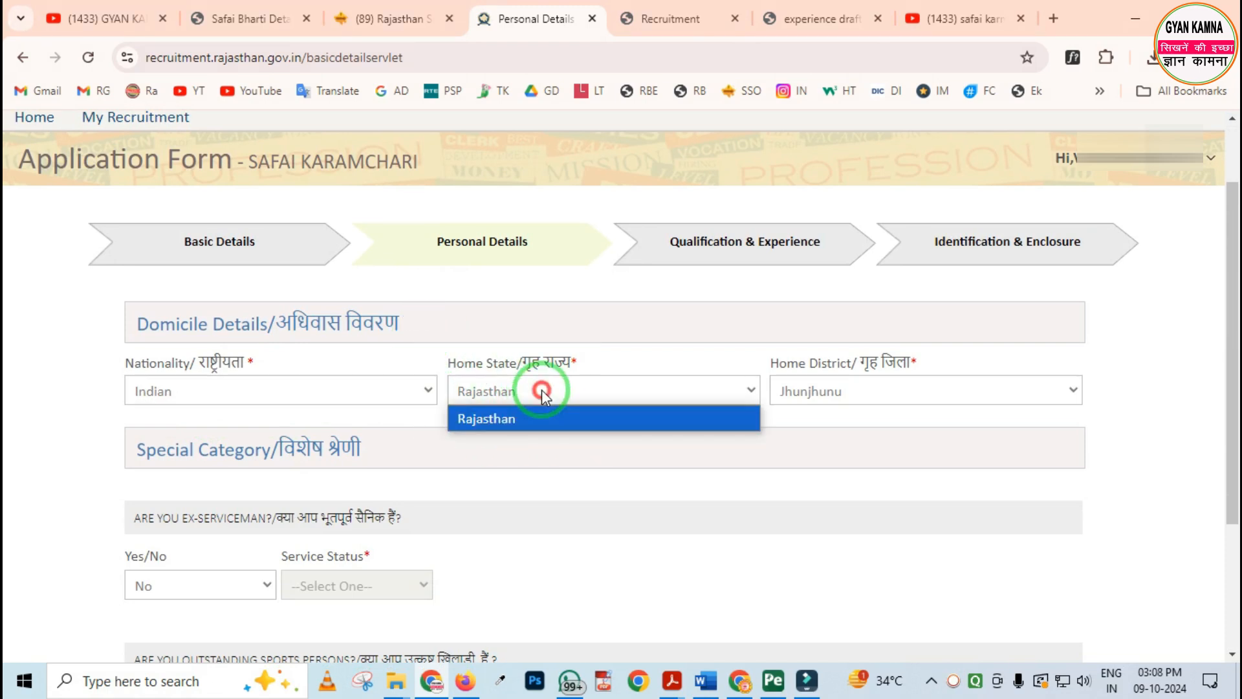
click(569, 424)
click(864, 399)
click(860, 394)
Under Special Category, try answering Yes to the ex-serviceman question with Retired as the service status
scroll(511, 426, down, 3)
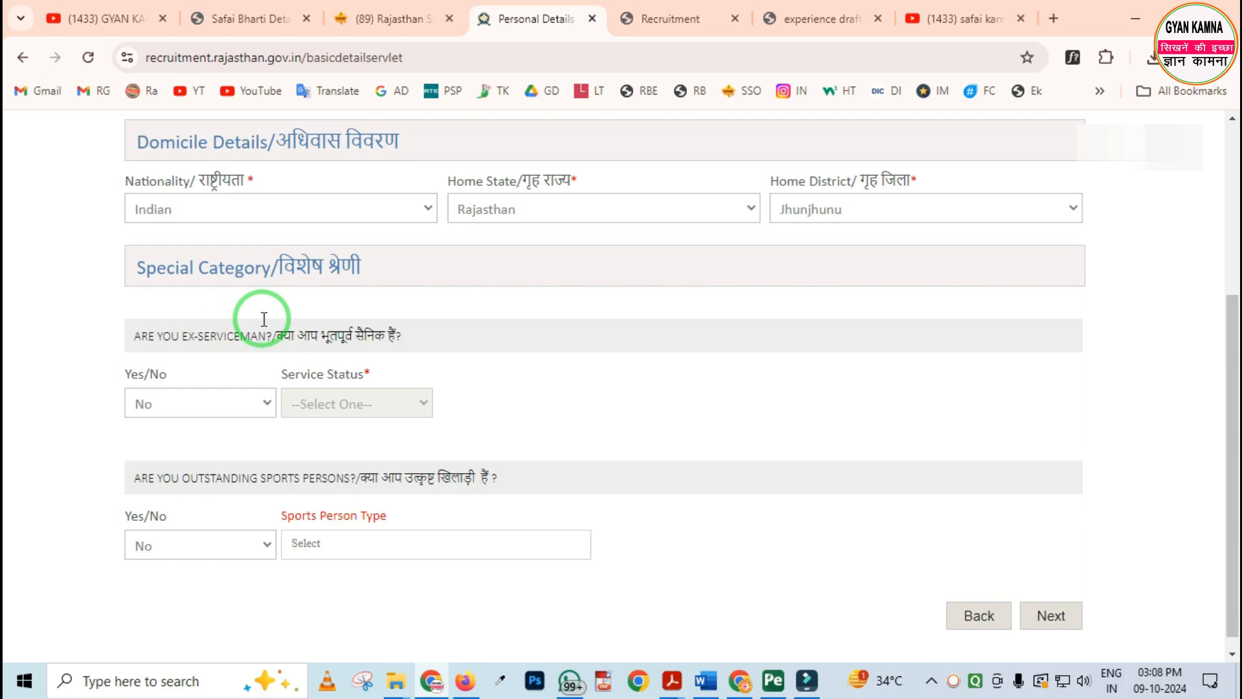
click(201, 410)
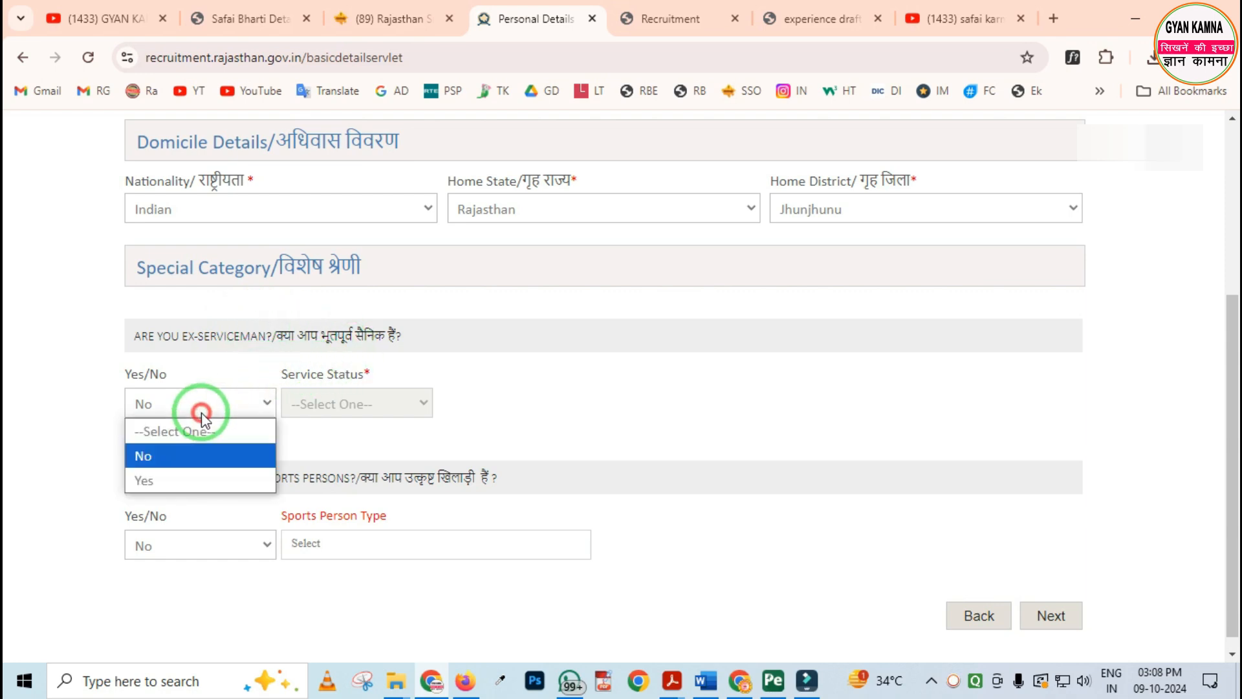
click(185, 478)
click(376, 406)
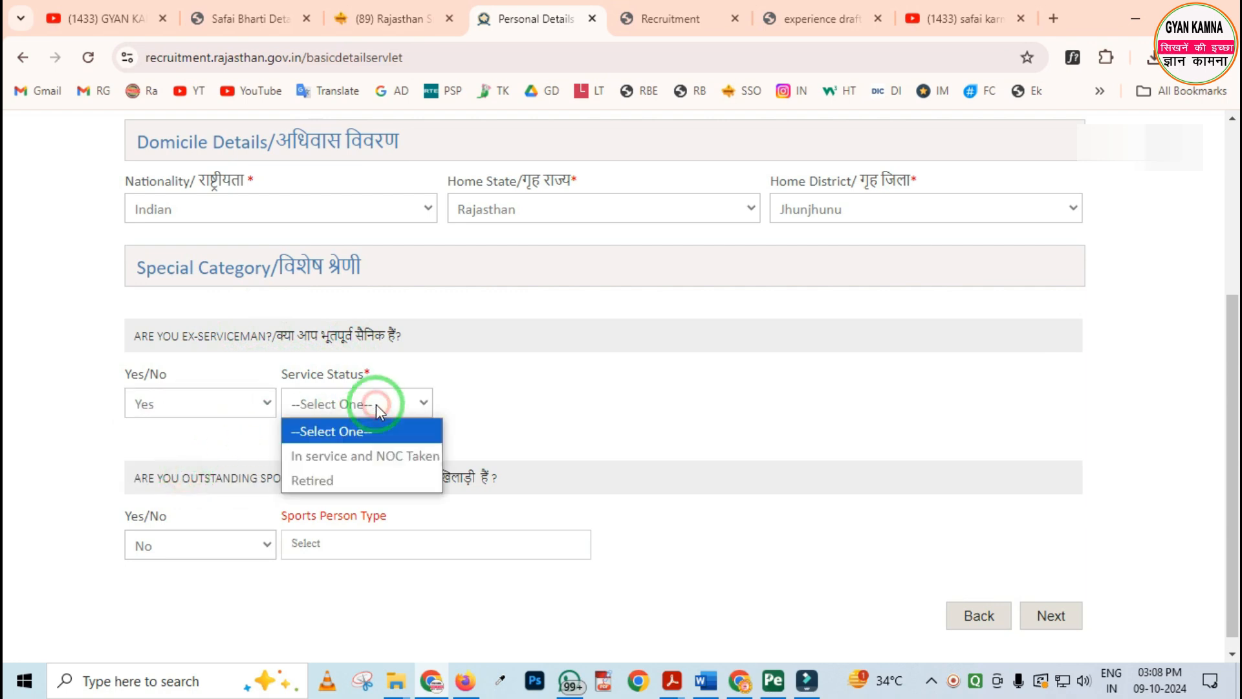
click(341, 477)
Answer No to the ex-serviceman question under Special Category
click(228, 405)
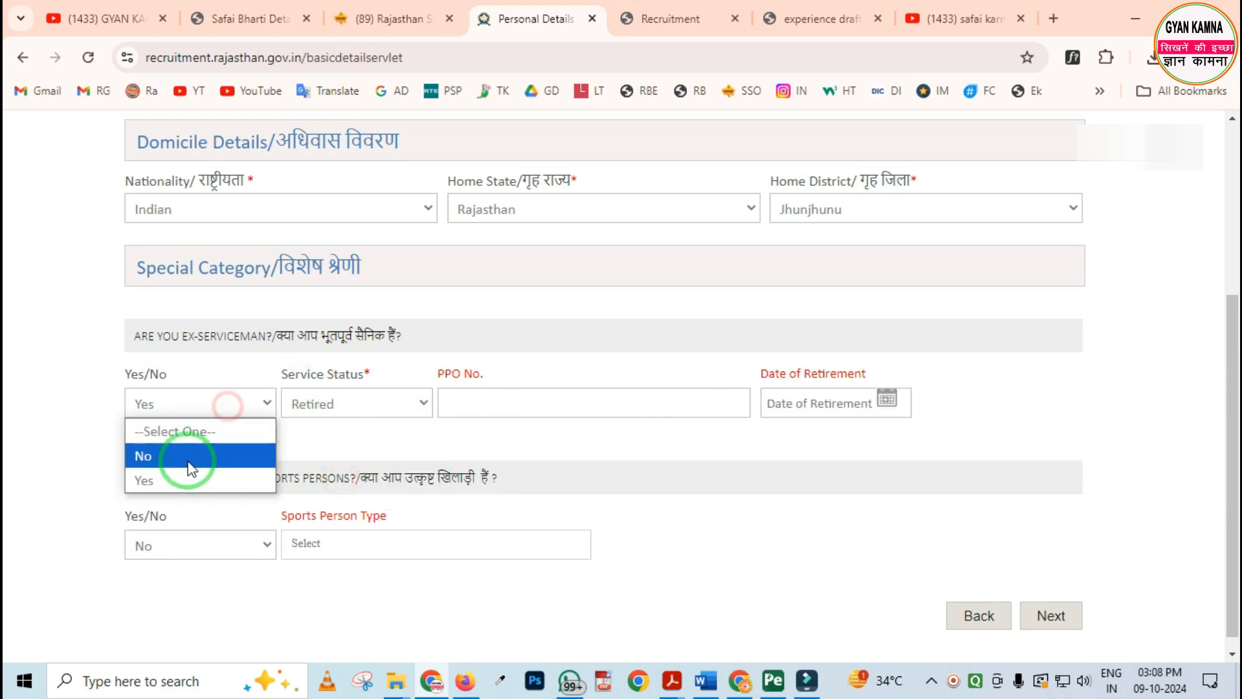
click(181, 452)
scroll(278, 446, down, 1)
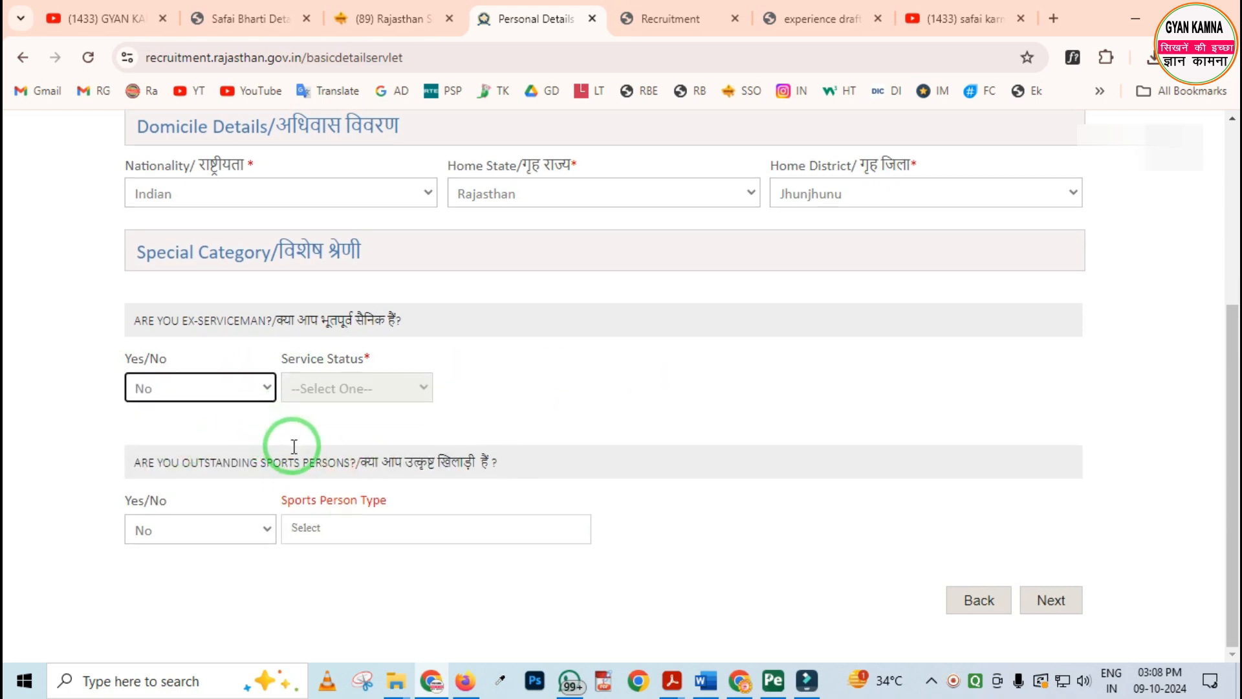
Try answering Yes to the outstanding sports person question with National as the type, and examine the tournament and medal fields
click(243, 529)
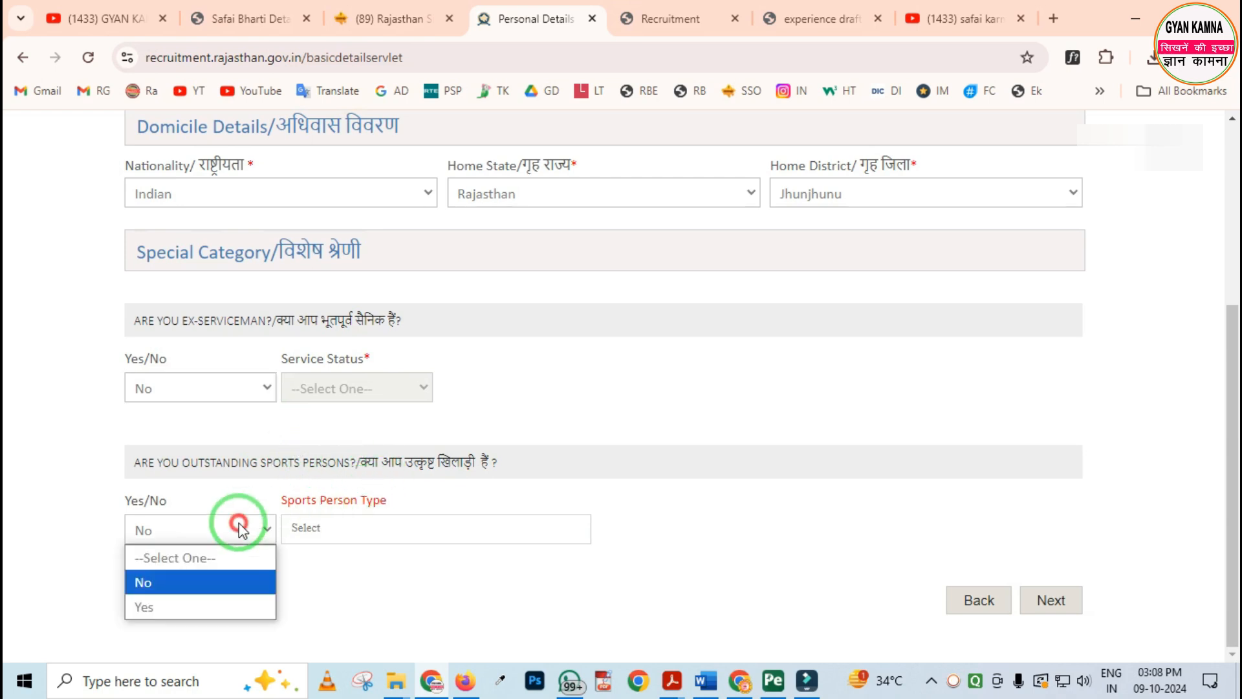
click(188, 607)
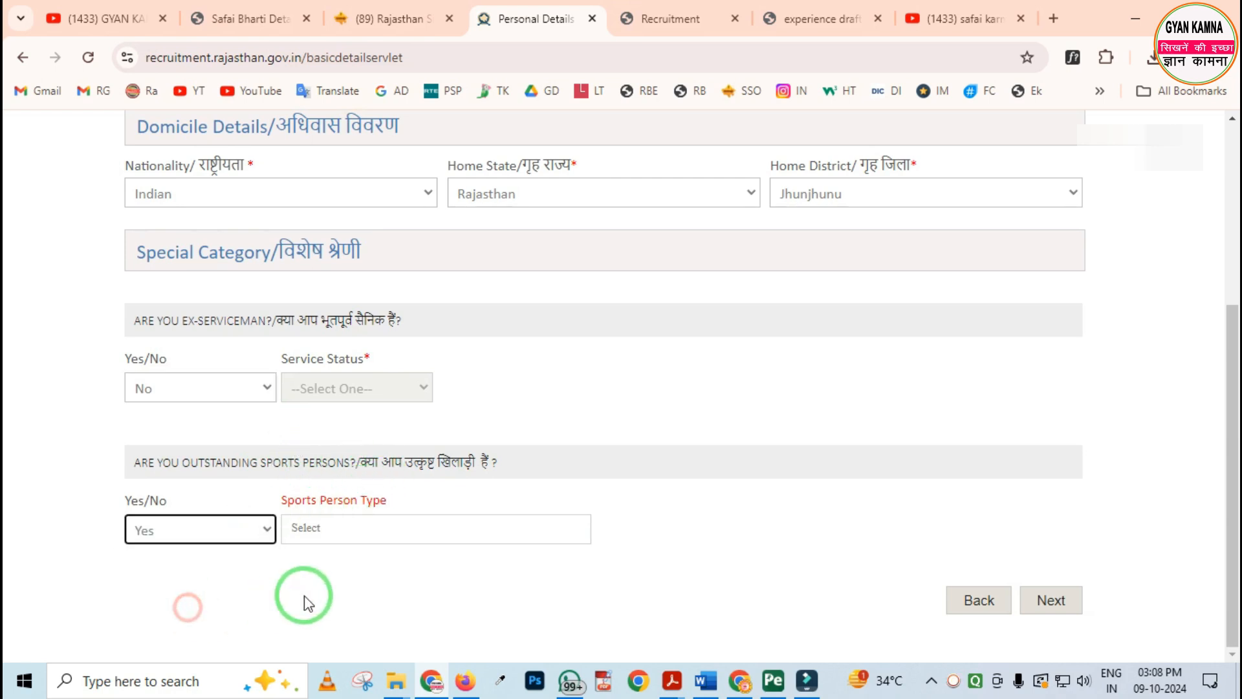
click(365, 529)
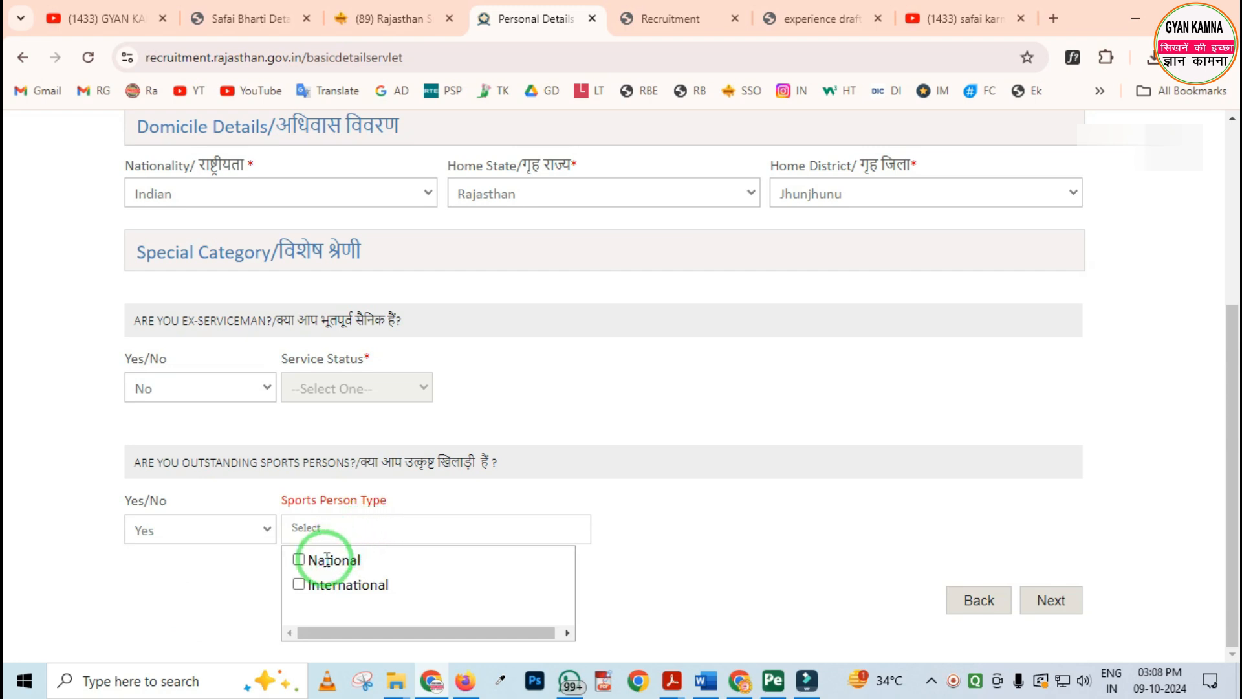
click(300, 560)
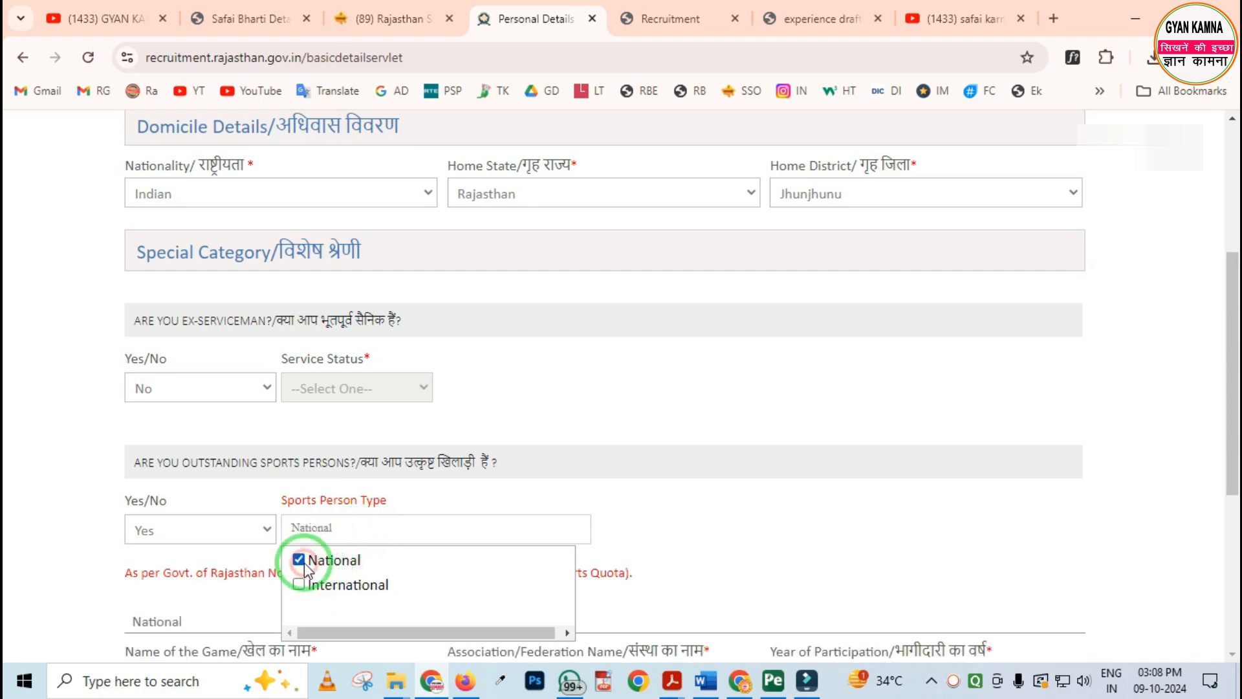
click(572, 491)
scroll(467, 434, down, 4)
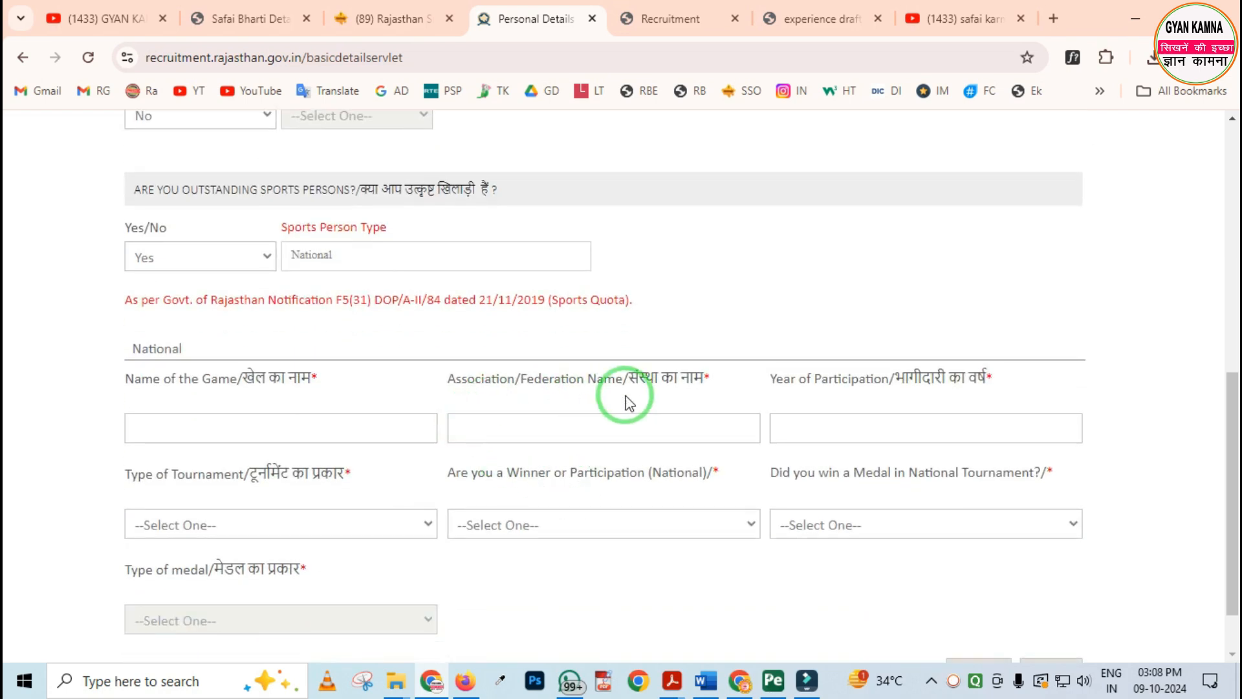
scroll(647, 422, down, 1)
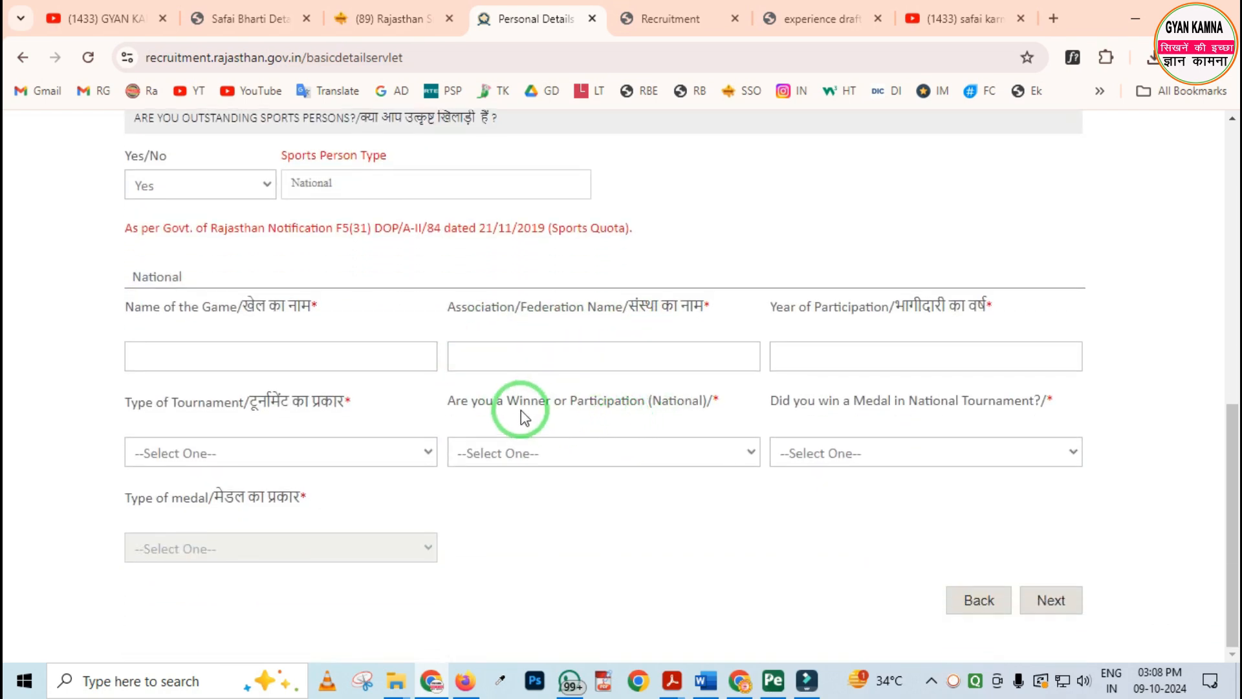
scroll(405, 429, up, 1)
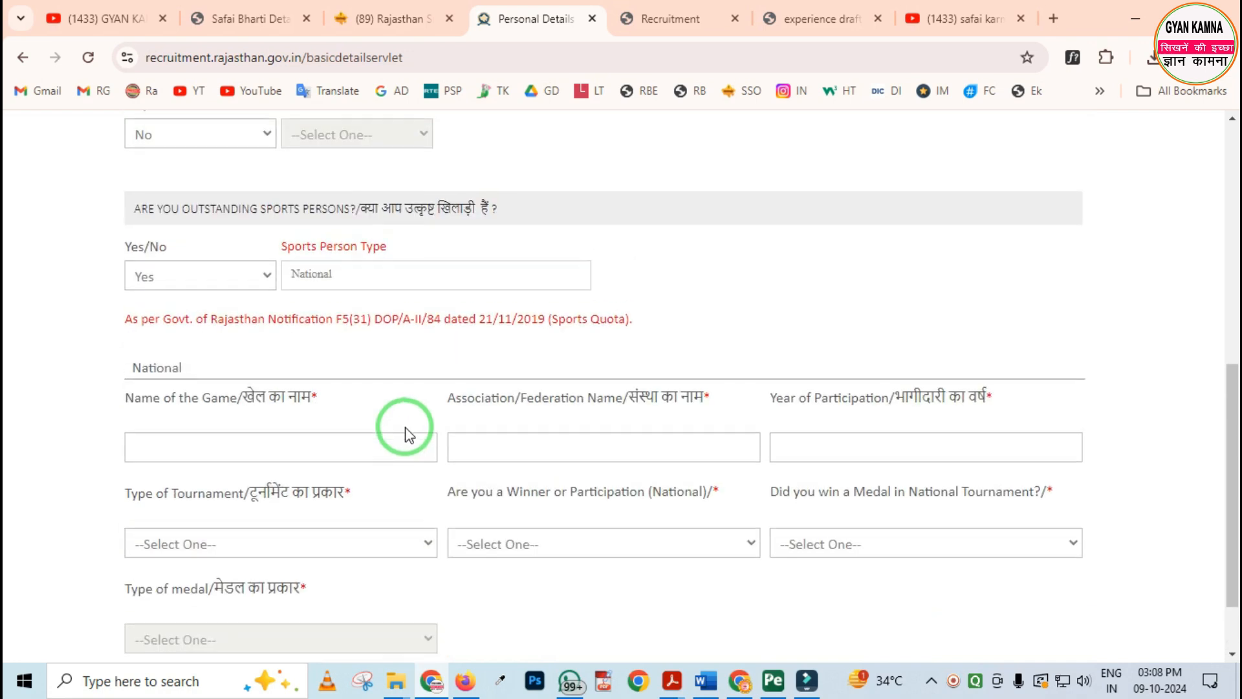
Answer No to the outstanding sports person question and proceed to Qualification & Experience
click(214, 285)
click(184, 328)
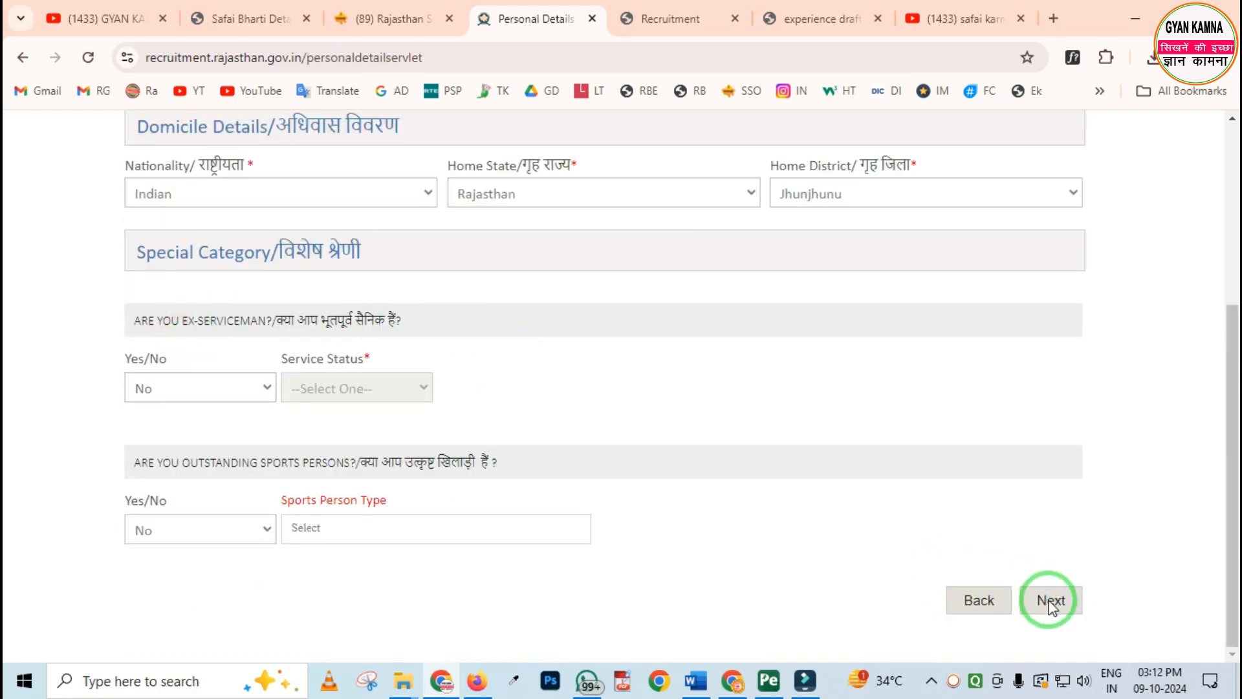
click(1050, 600)
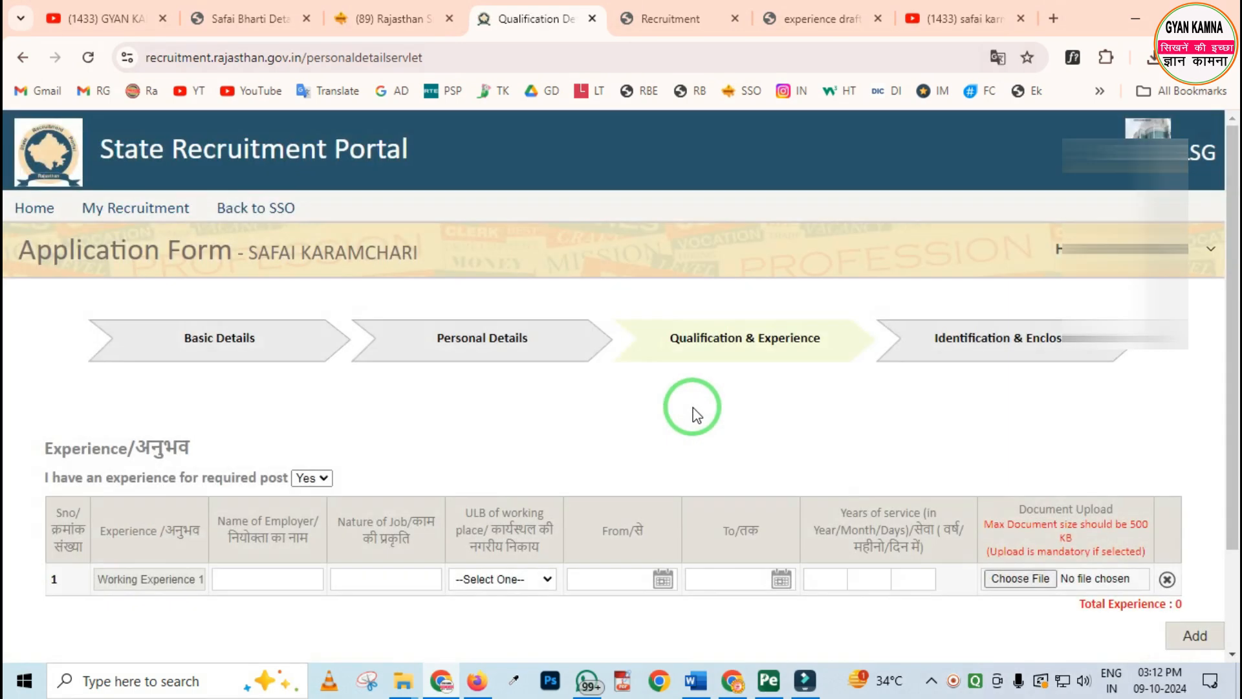
Check the experience question on the form, and examine the certificate format in experience draft.pdf
scroll(696, 414, down, 2)
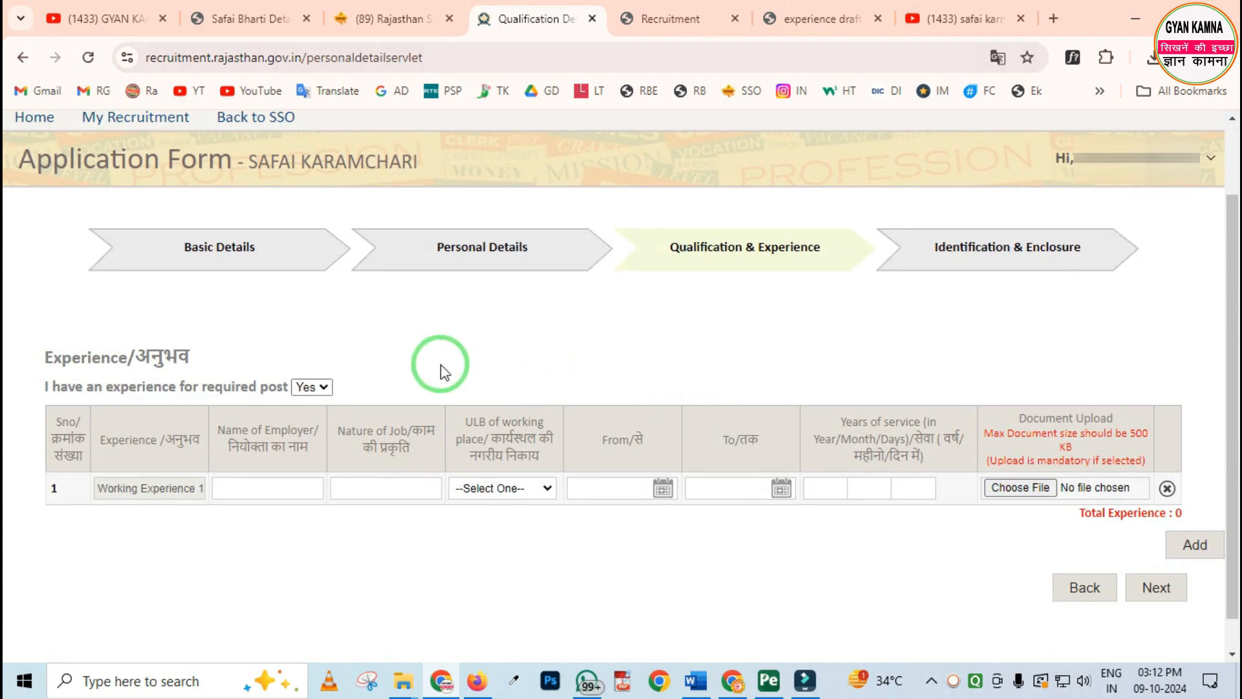
click(323, 387)
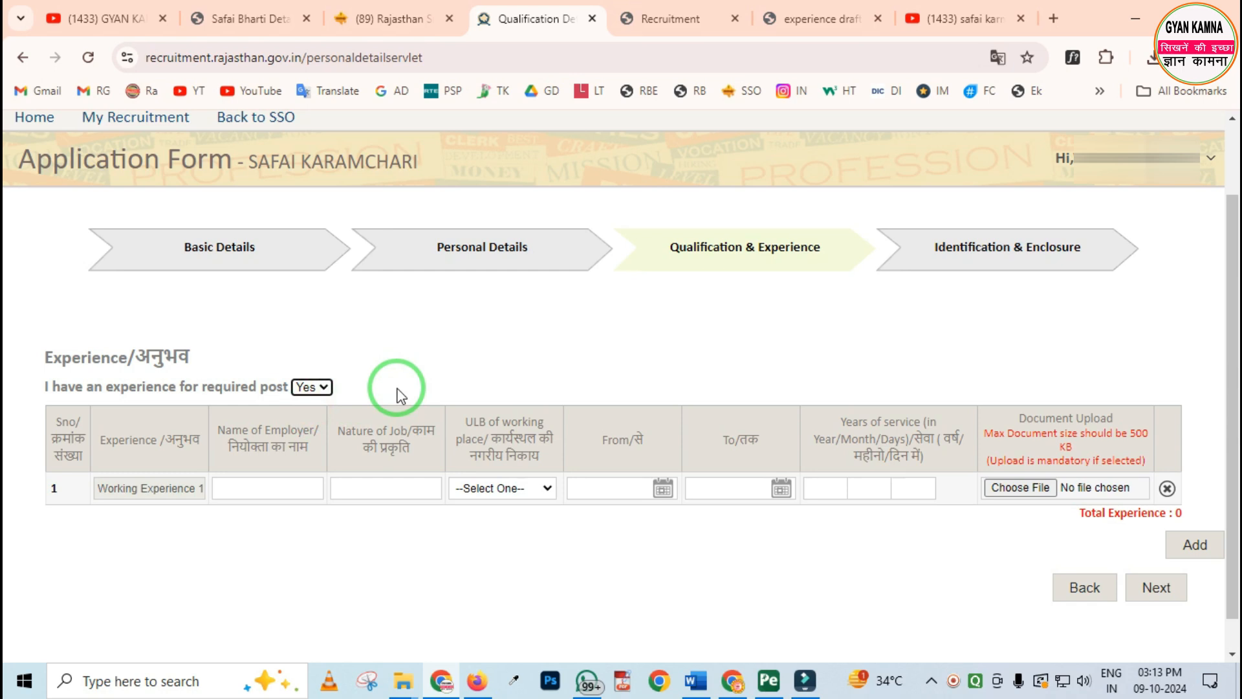
click(814, 19)
scroll(671, 316, up, 5)
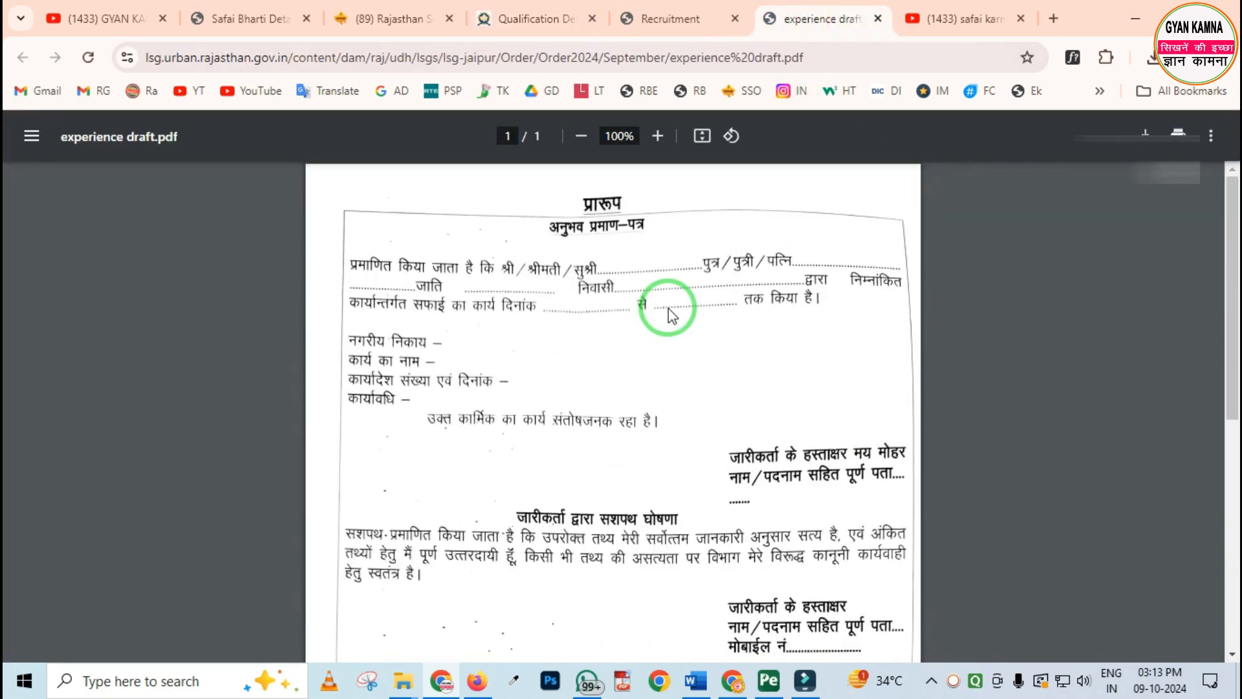
scroll(671, 316, down, 3)
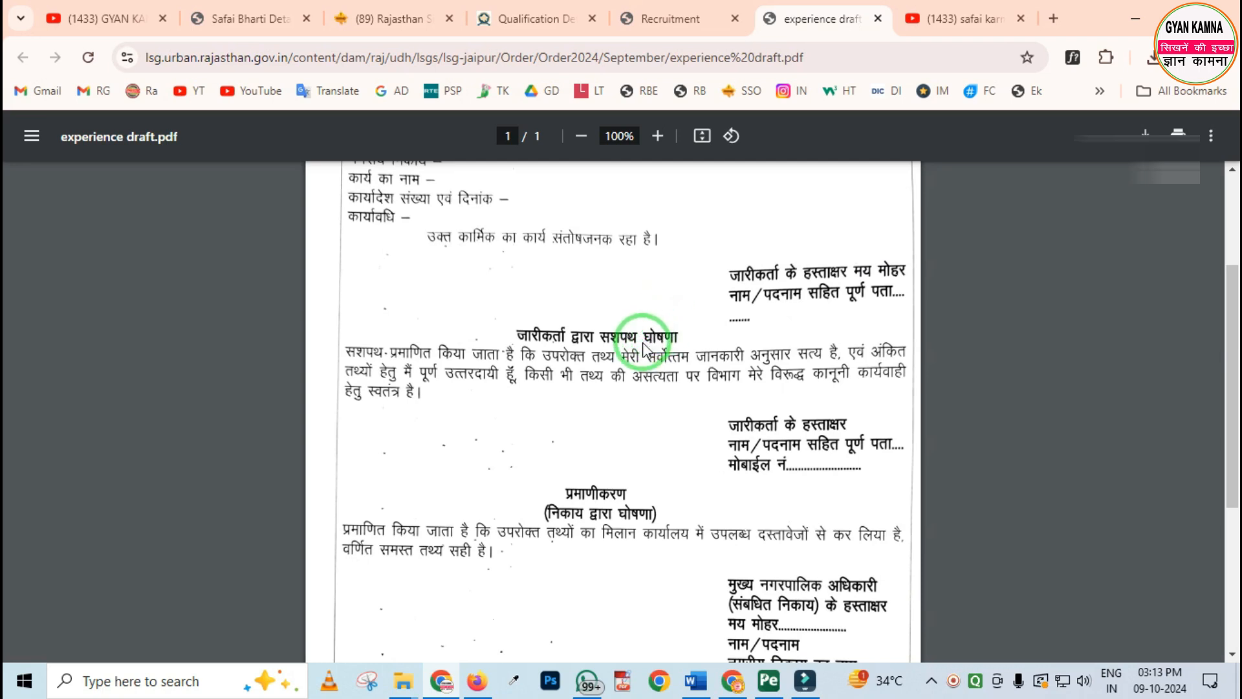
Back in the application form, enter NAGARPALIKA as employer, SAFI WORKER as nature of job and Churu as ULB for Working Experience 1
click(535, 16)
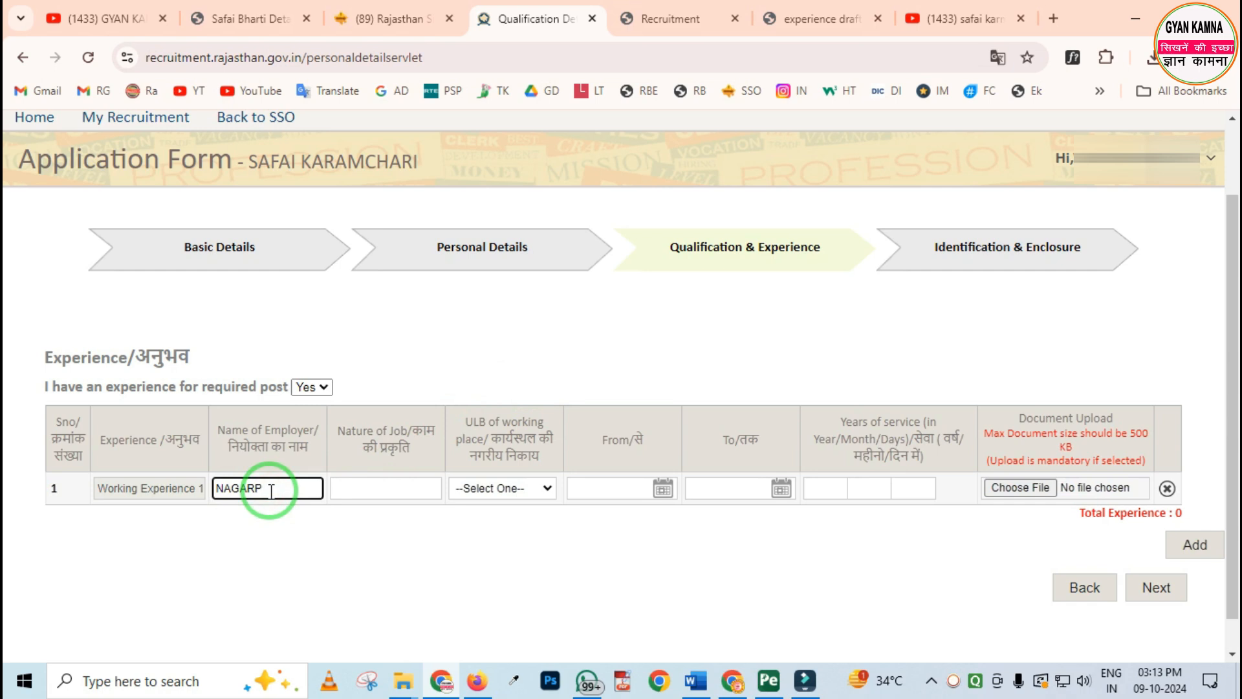
click(427, 496)
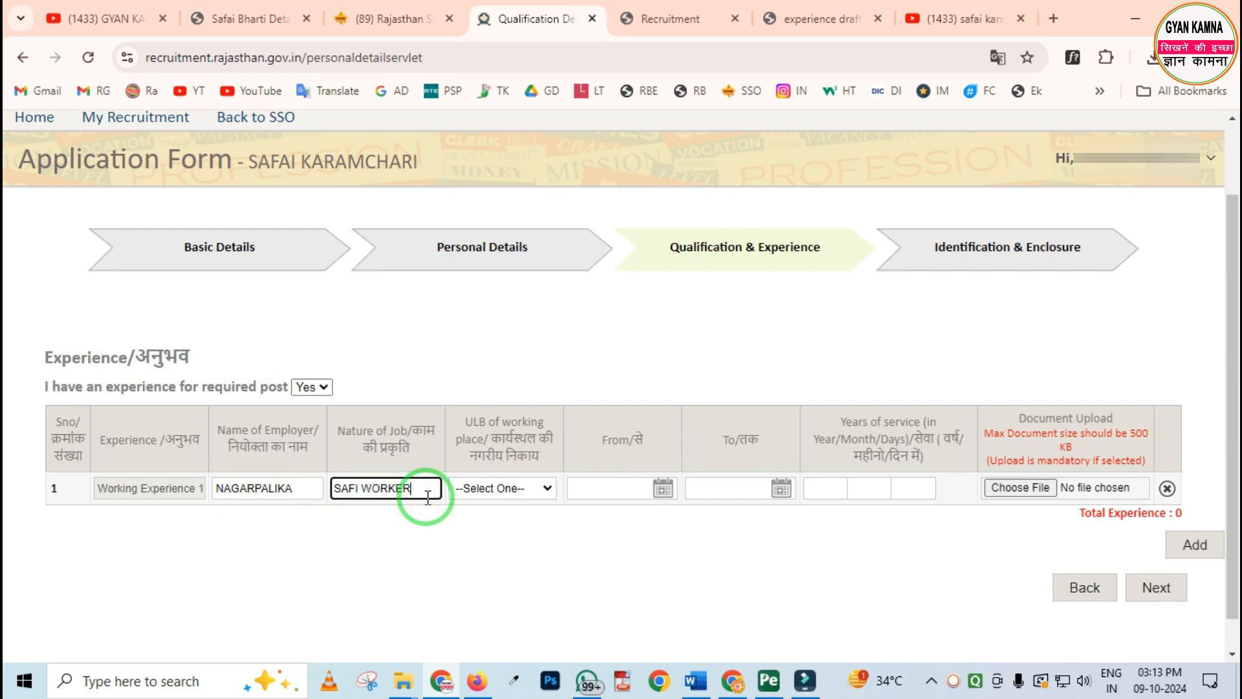
click(525, 488)
scroll(563, 311, down, 6)
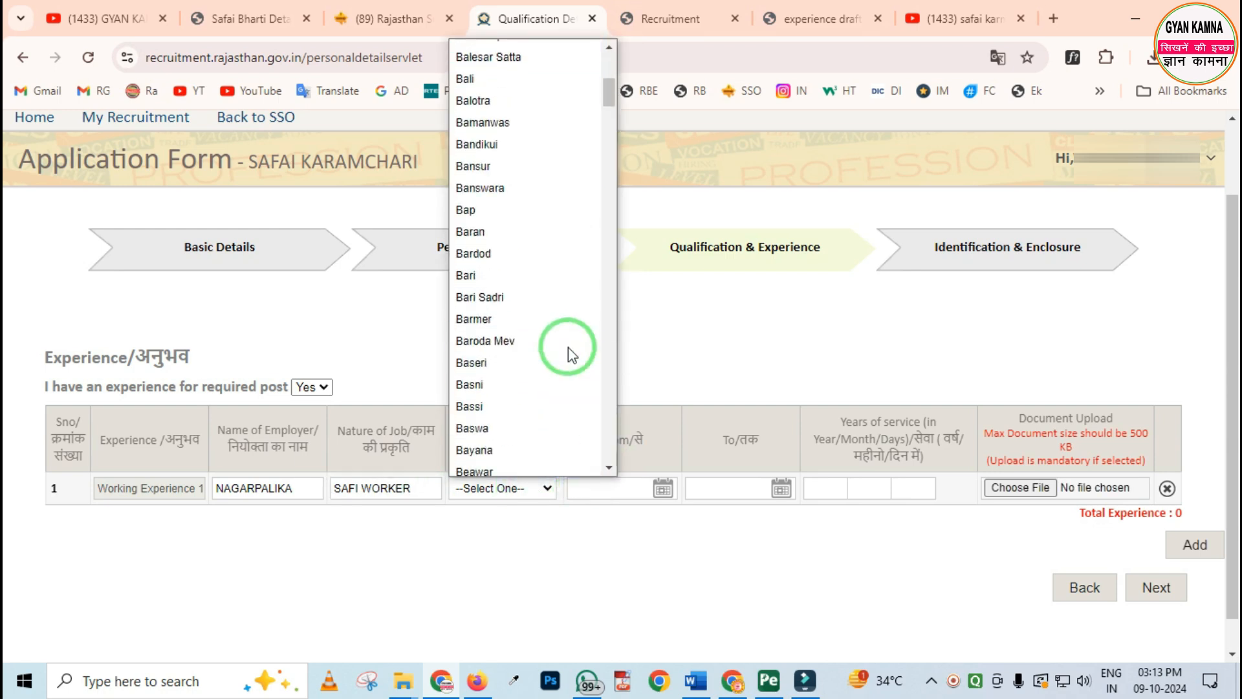
scroll(555, 350, down, 8)
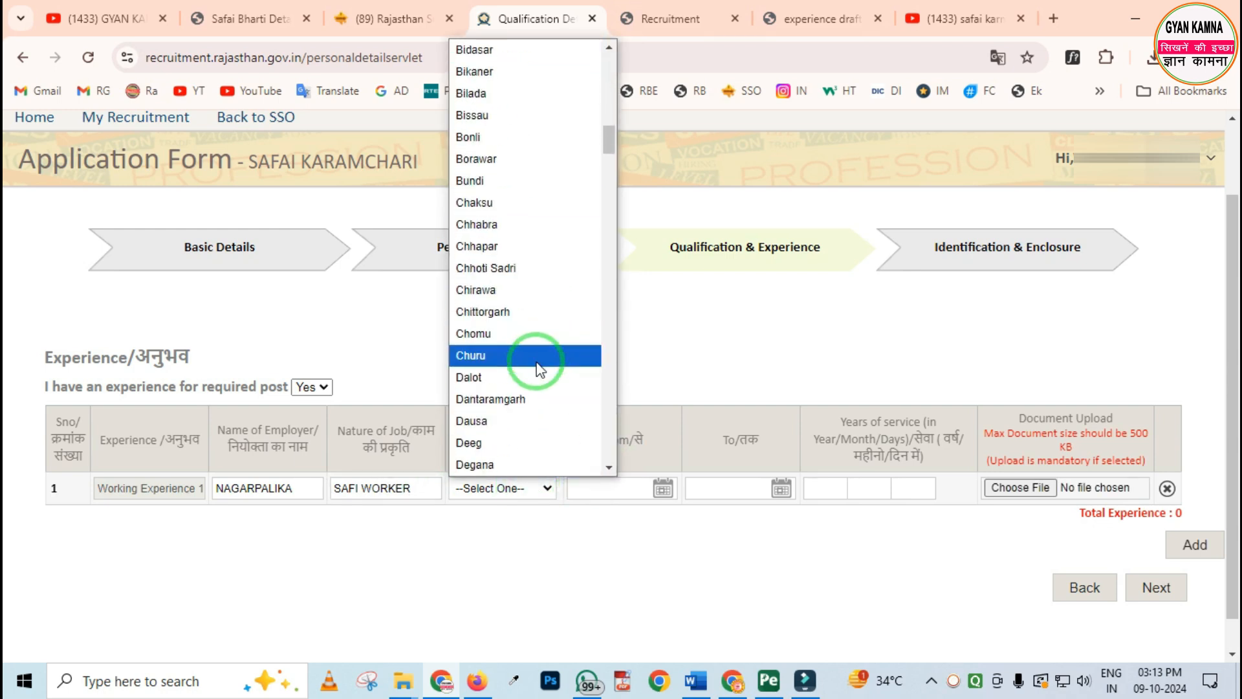
click(492, 356)
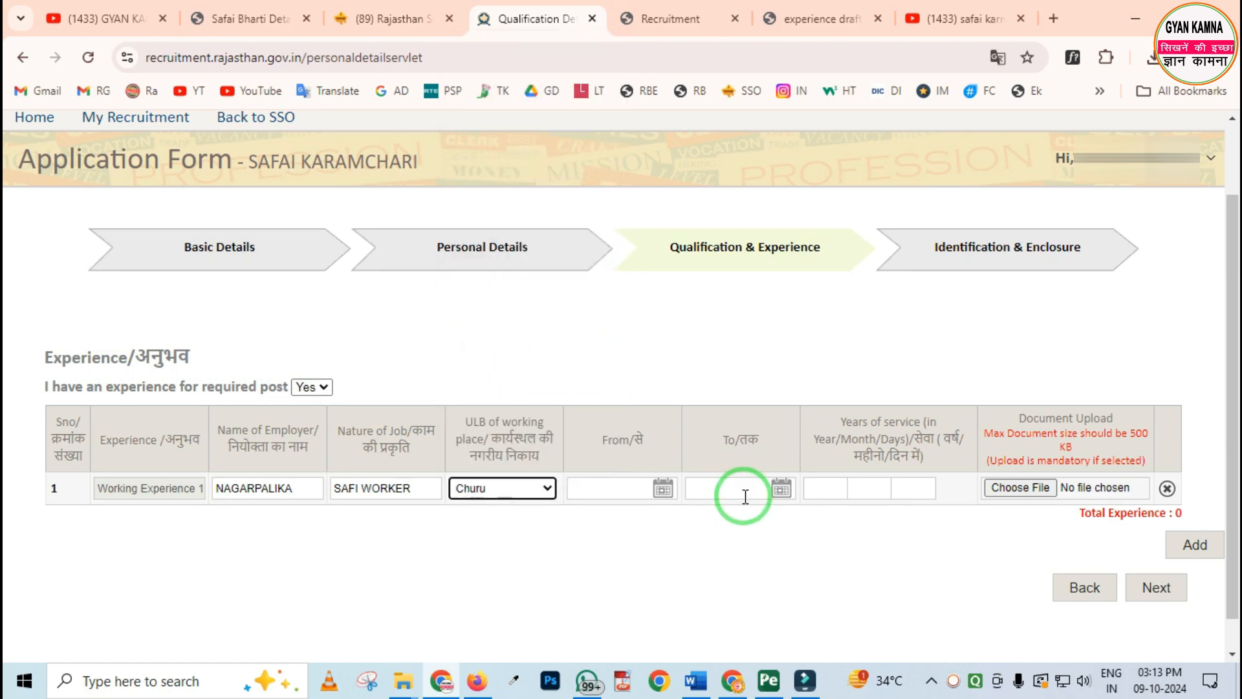
Set the Working Experience 1 period from 01-Oct-2023 to 09-Oct-2024
click(663, 489)
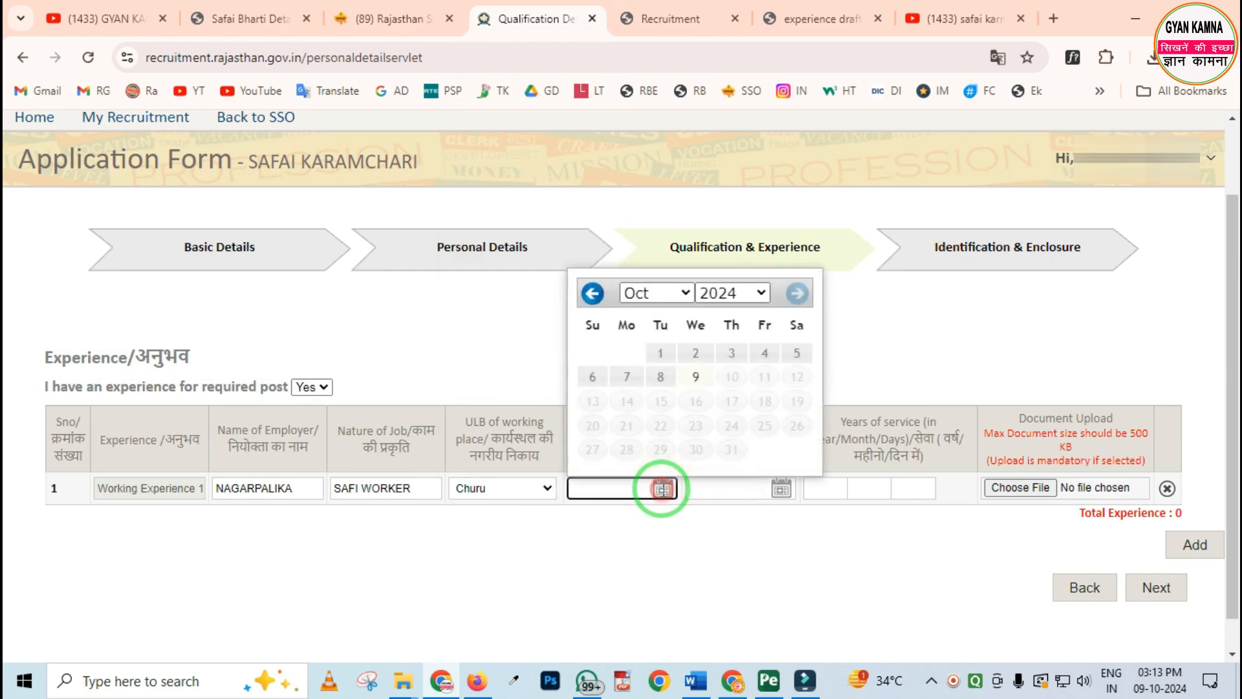
click(762, 293)
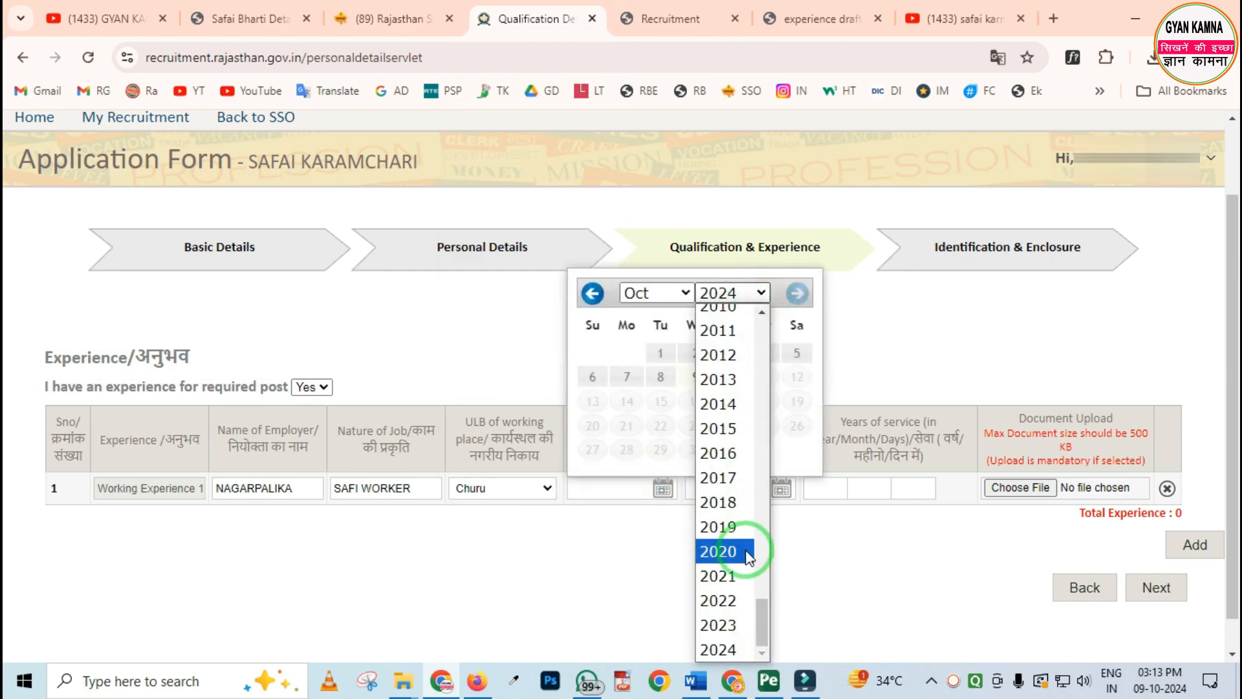
click(731, 625)
click(592, 353)
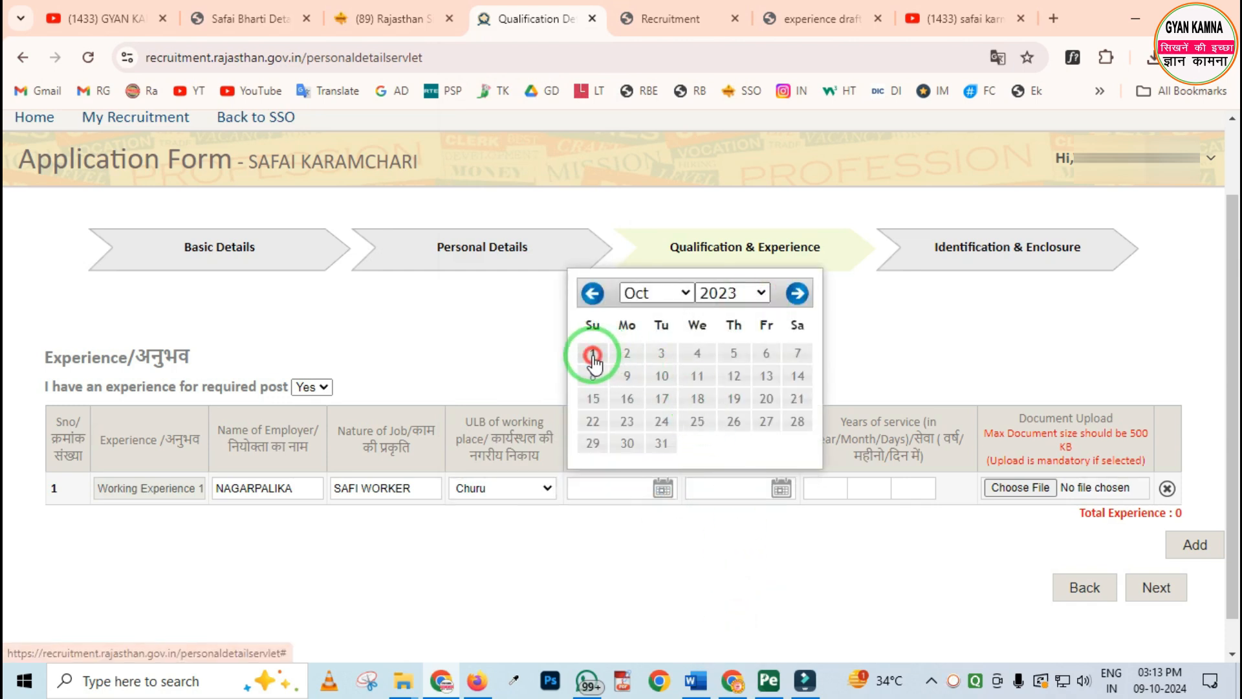
click(780, 490)
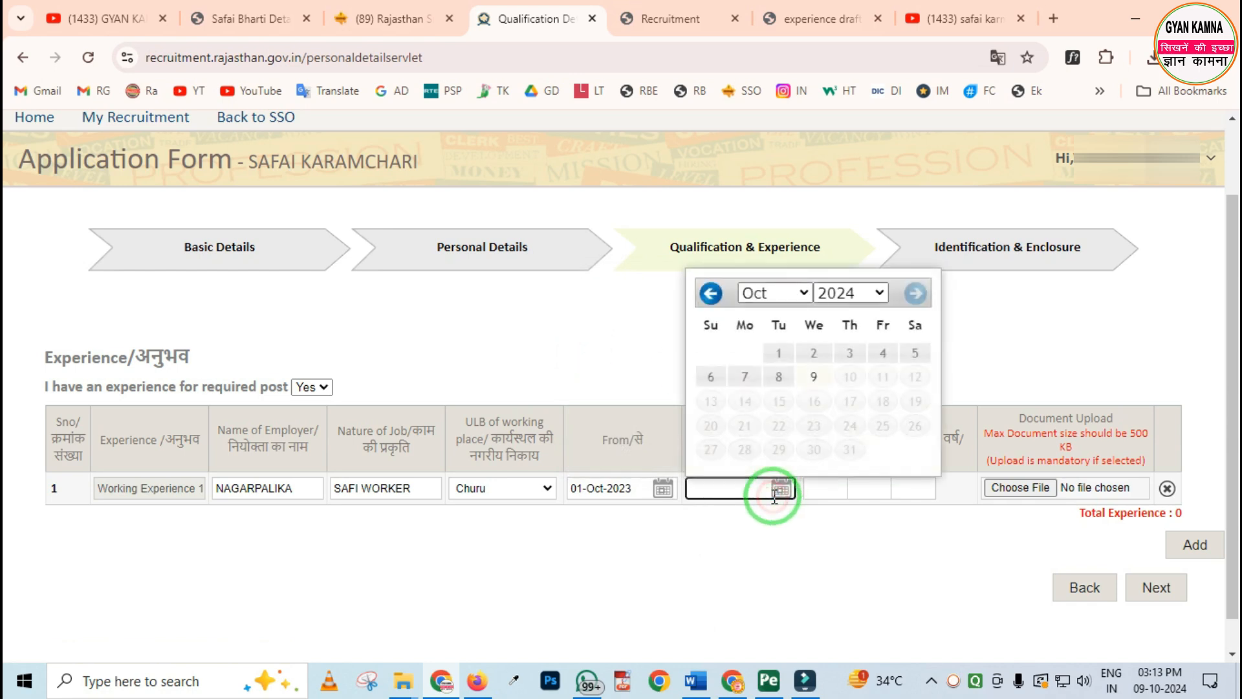
click(812, 378)
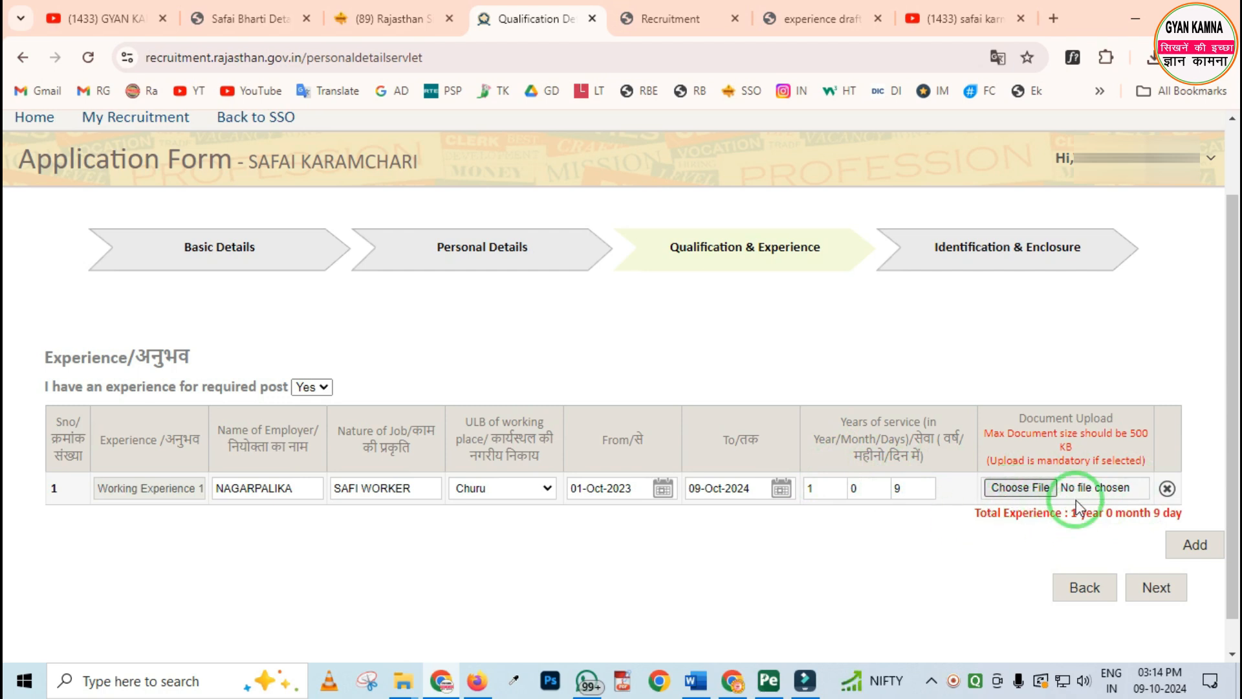
Upload Doc1.pdf as the document for Working Experience 1, and try adding a second experience row, removing it again
click(1021, 488)
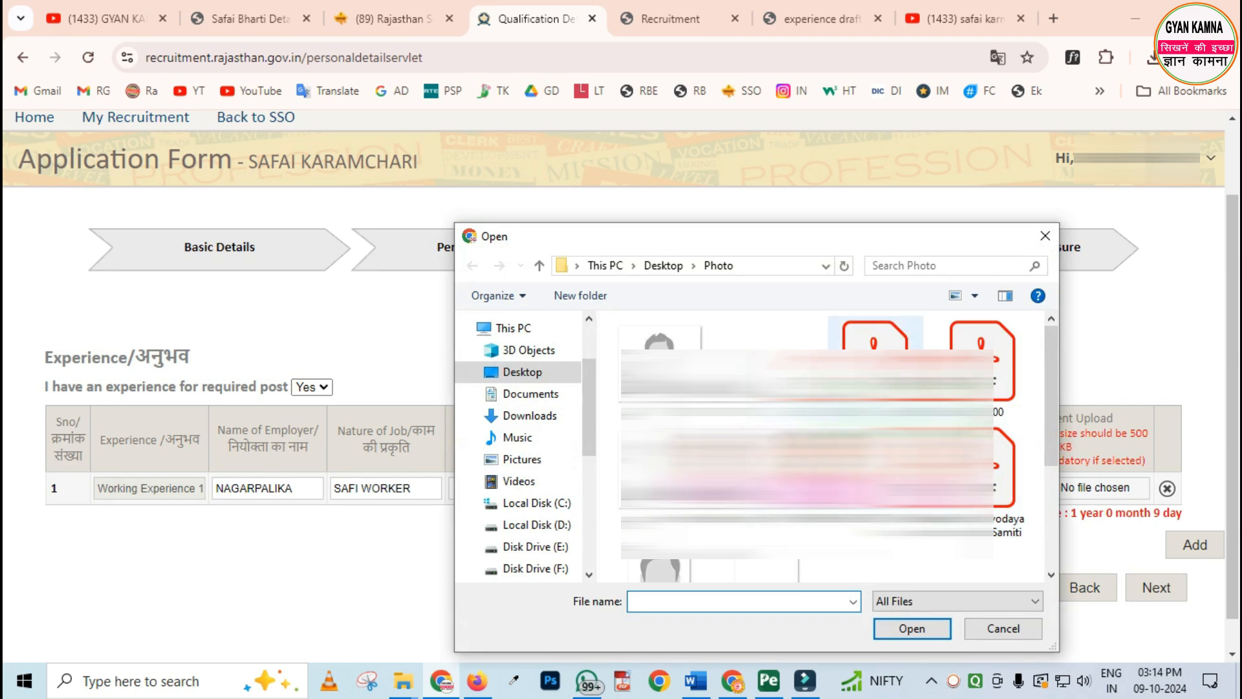
double_click(875, 336)
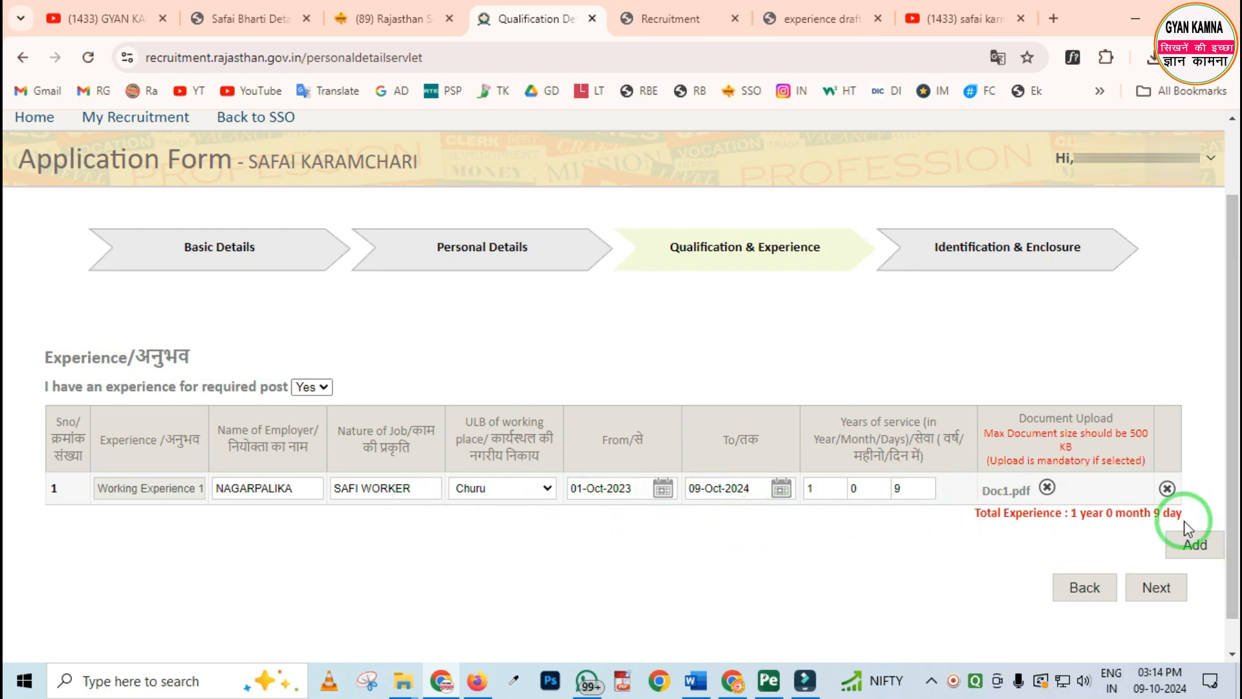
click(1187, 545)
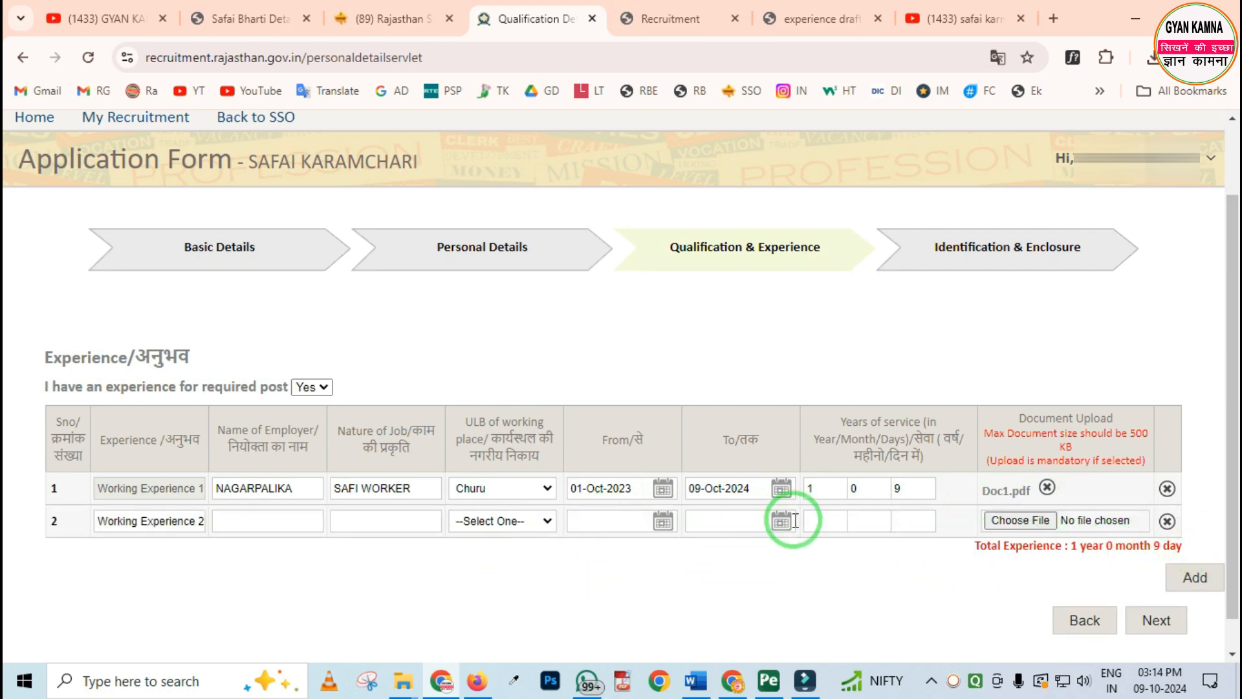
click(1169, 523)
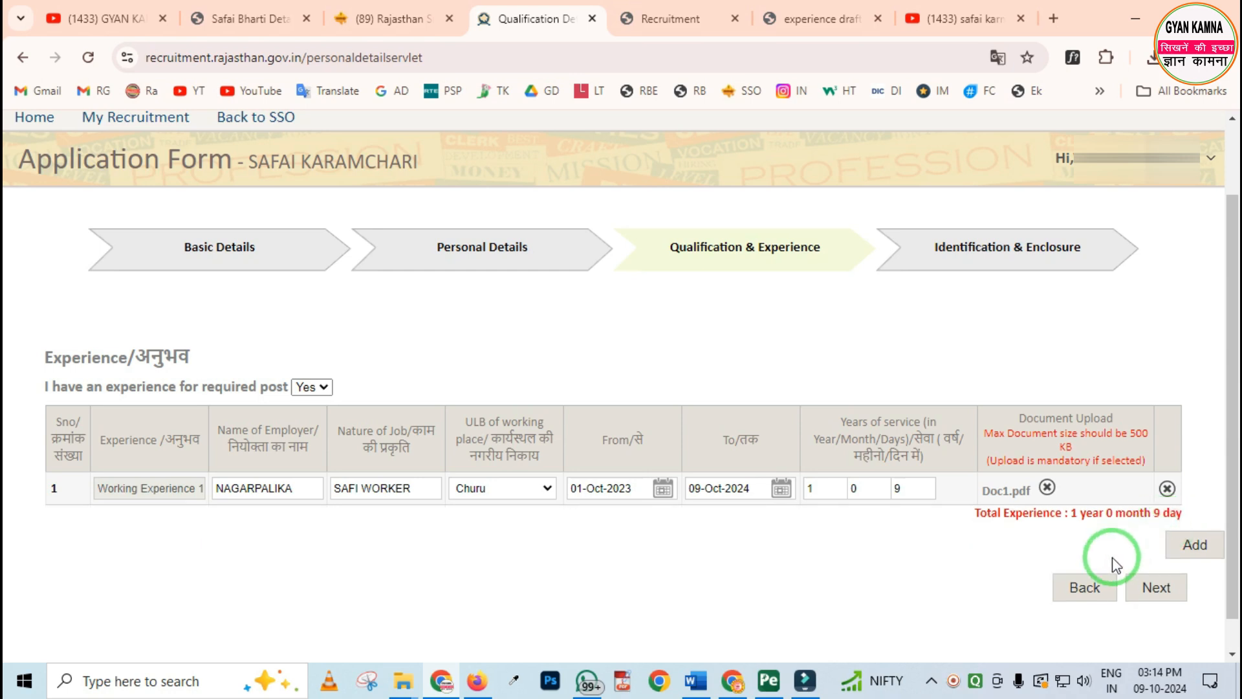
Proceed to Identification & Enclosure and review the photograph, signature and visible body mark
click(1157, 587)
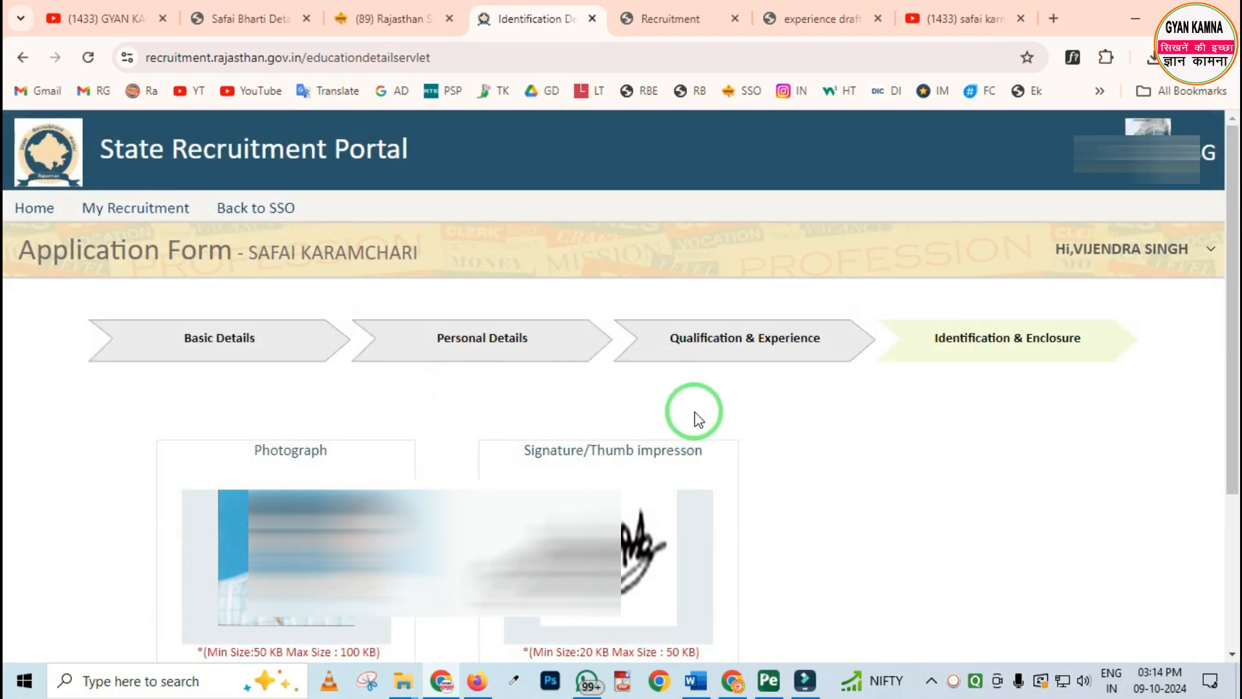
scroll(479, 426, down, 3)
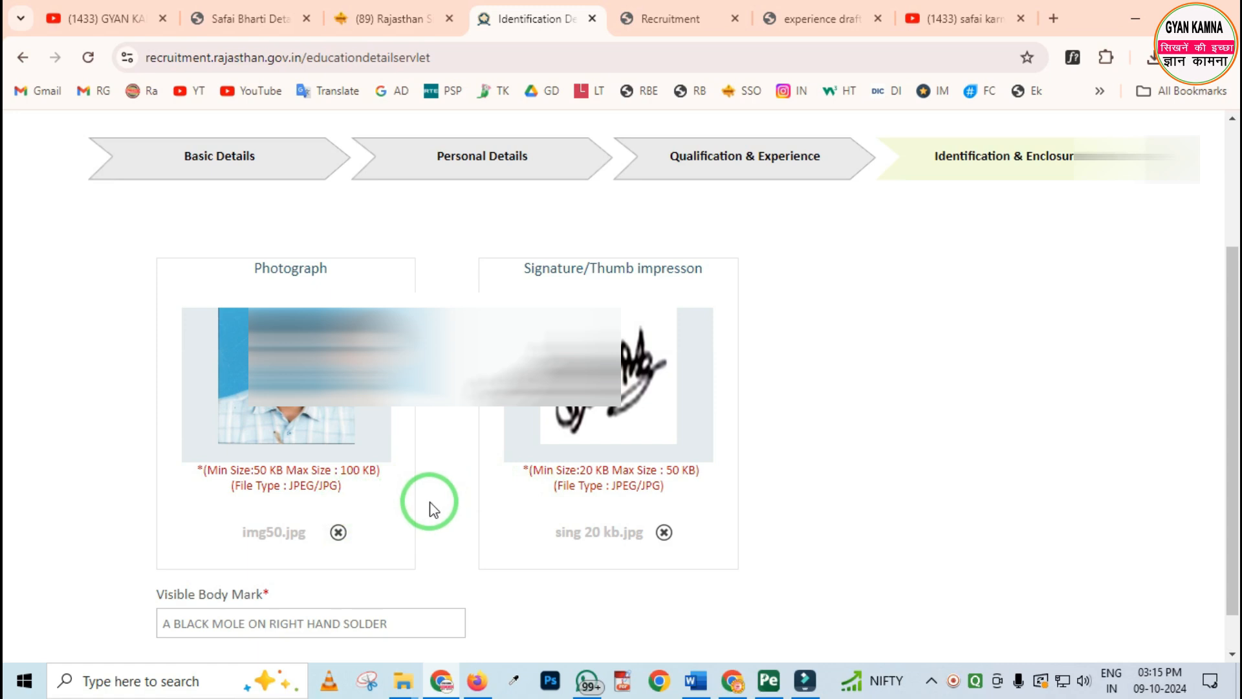
mouse_move(104, 565)
mouse_down()
mouse_move(193, 627)
mouse_move(518, 673)
mouse_move(396, 631)
mouse_up()
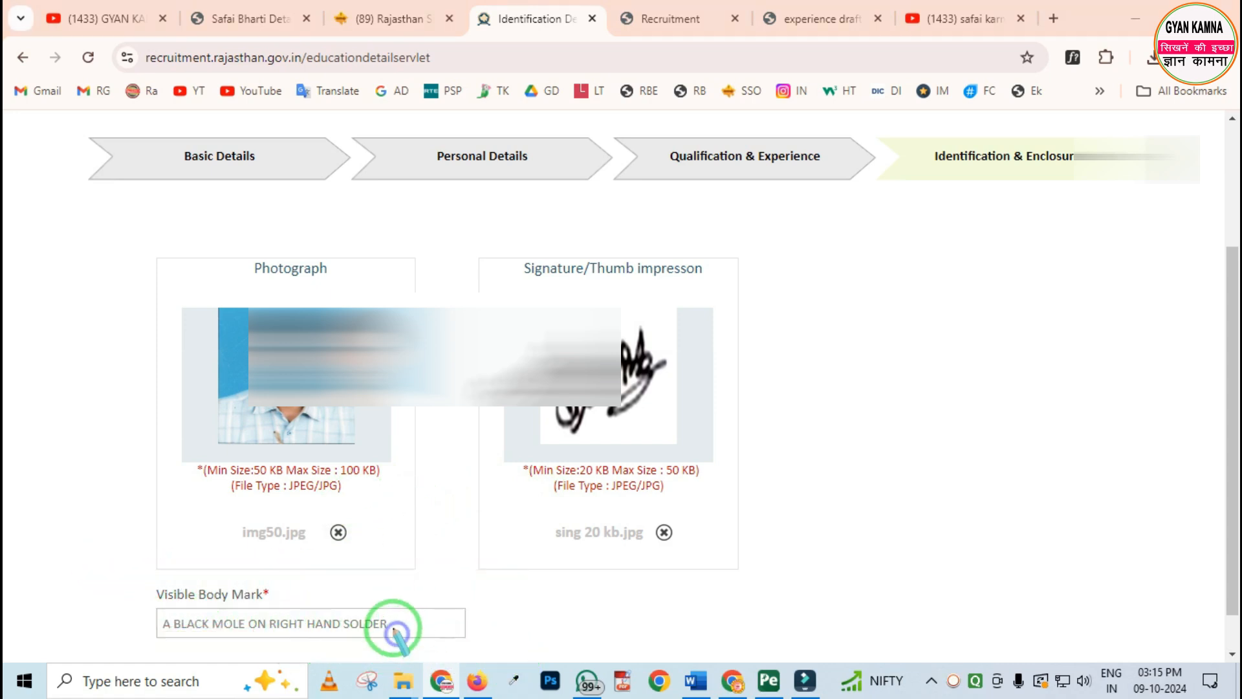
scroll(291, 582, down, 1)
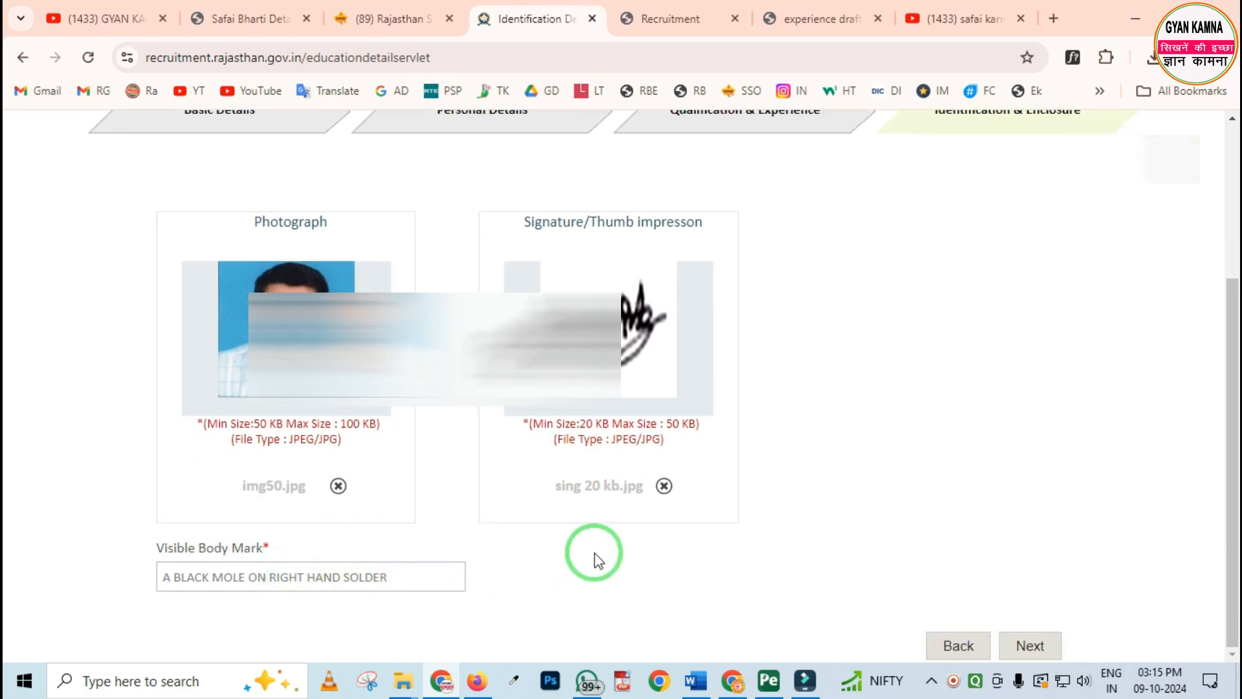
Proceed from Identification & Enclosure to the Application Preview and check the recruitment, applicant and experience details
click(1038, 646)
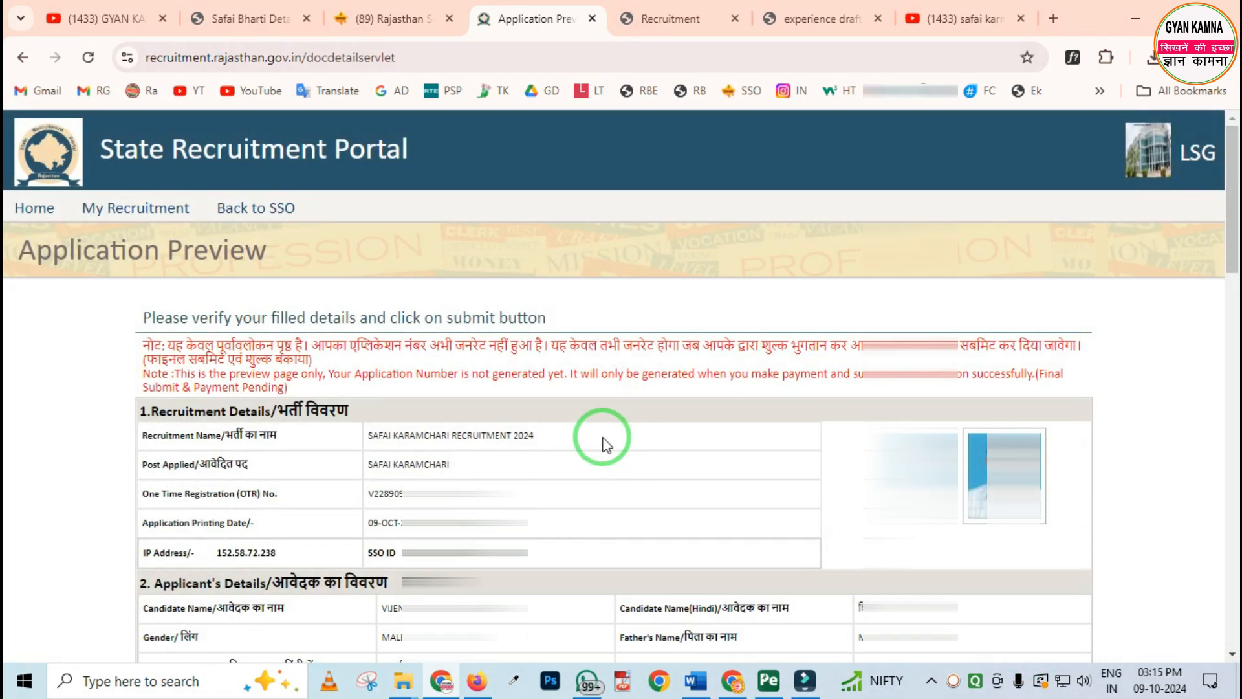
scroll(597, 438, down, 1)
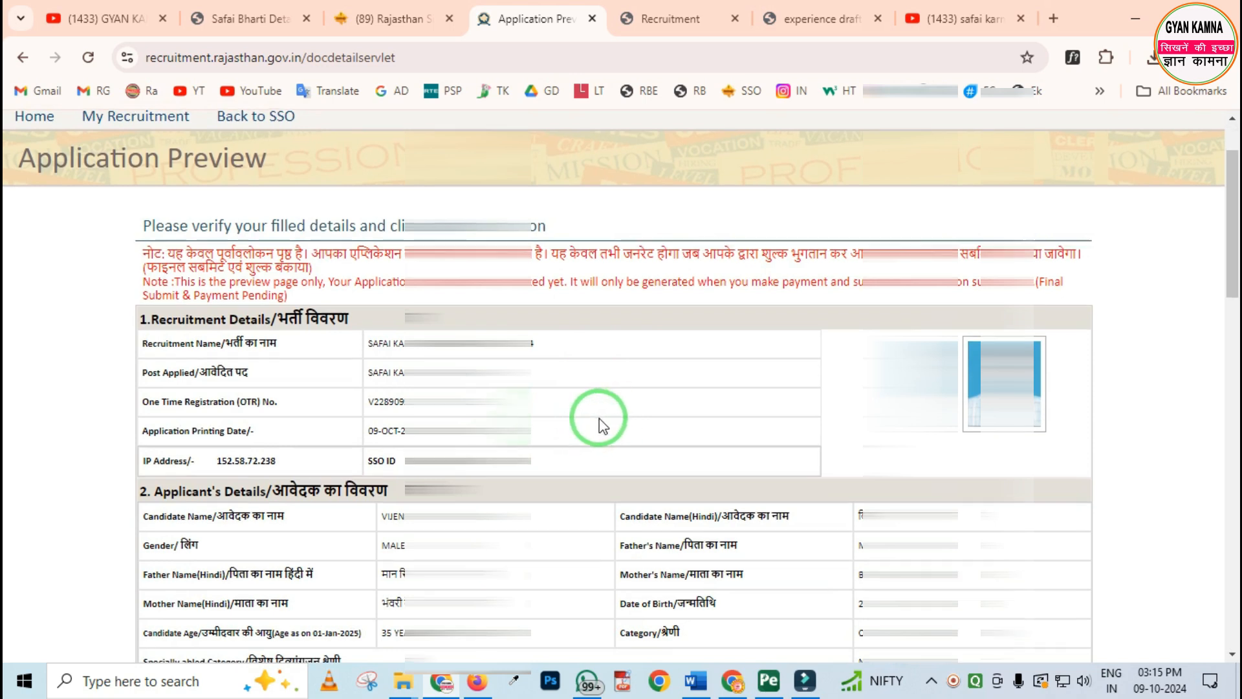
scroll(601, 402, down, 1)
scroll(631, 373, down, 3)
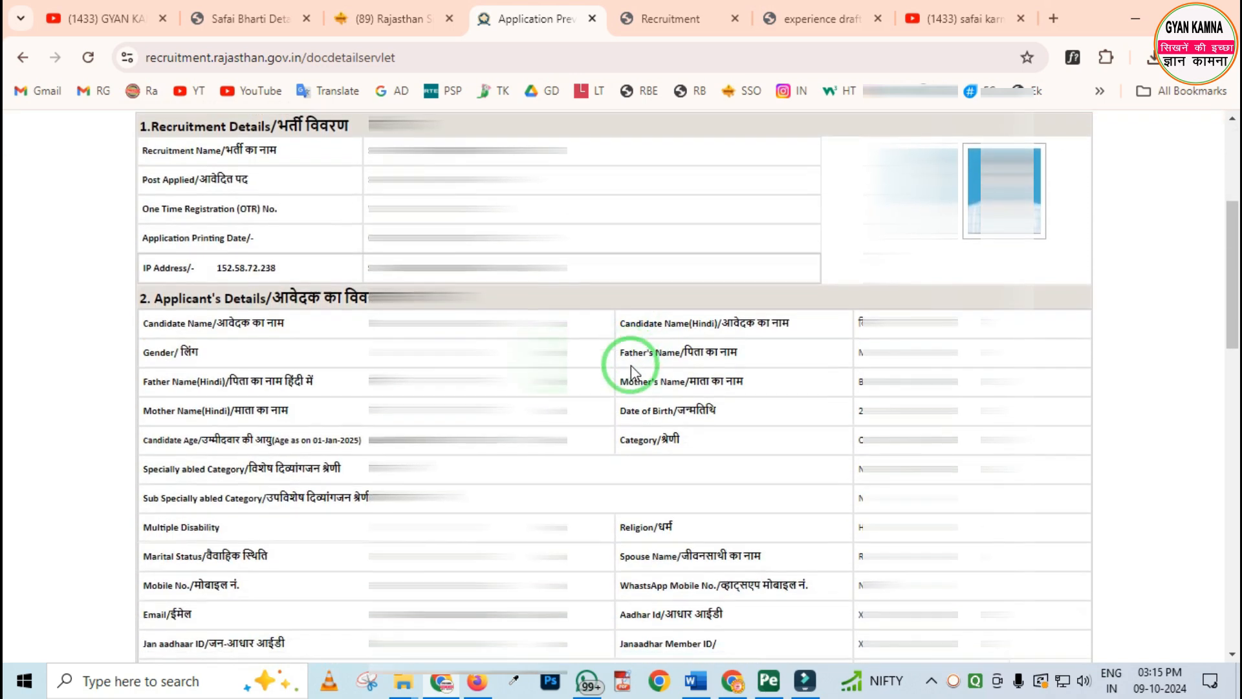
scroll(550, 371, down, 10)
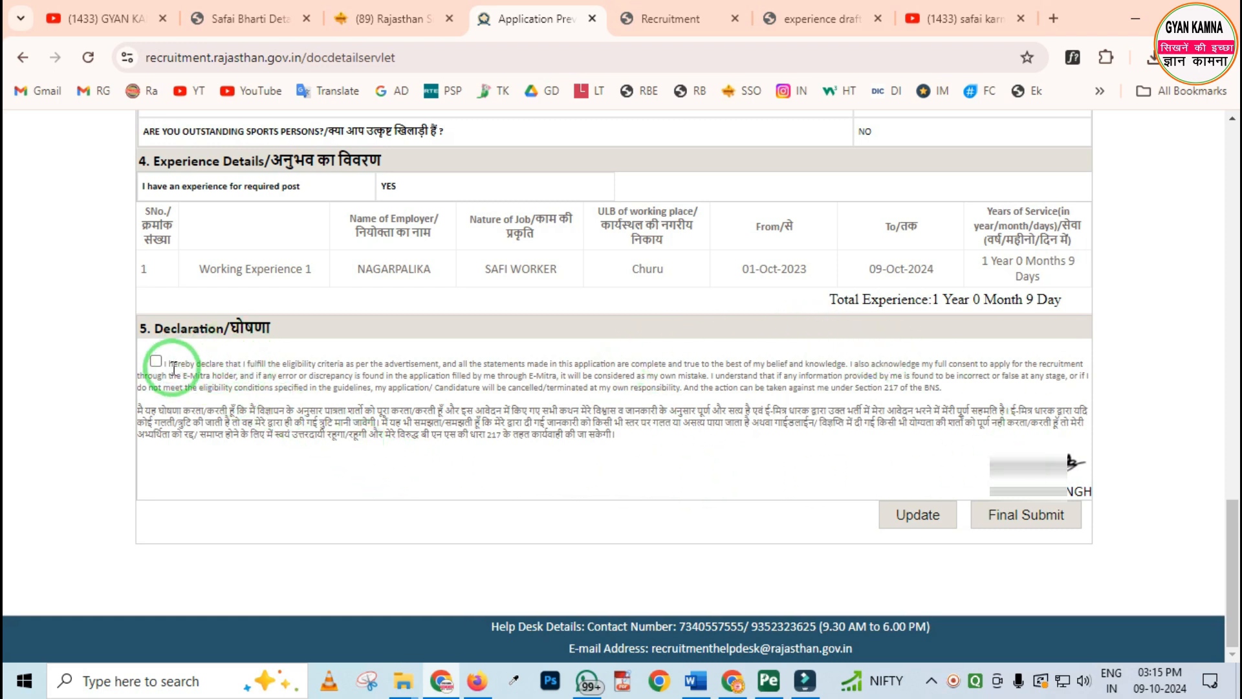
Accept the declaration of eligibility and truthfulness at the end of the Application Preview
drag(132, 348, 189, 387)
key(Escape)
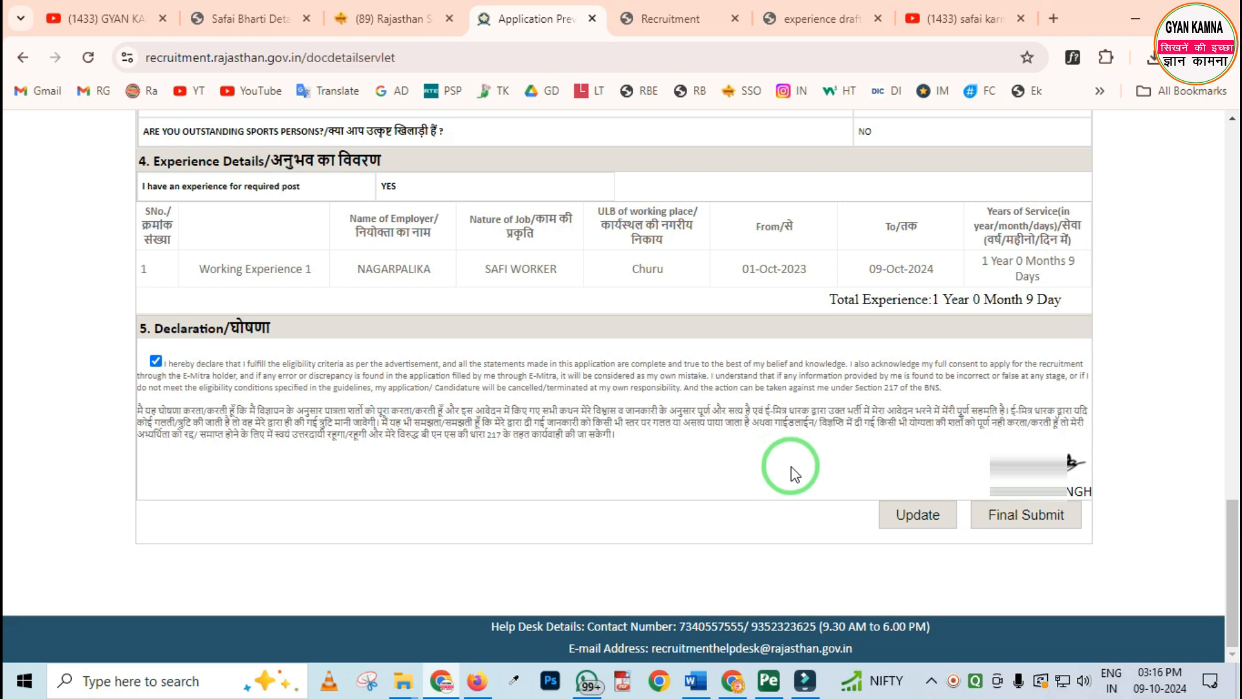
Return to the State Recruitment Portal's home dashboard and review the Ongoing Recruitment list
scroll(795, 474, up, 20)
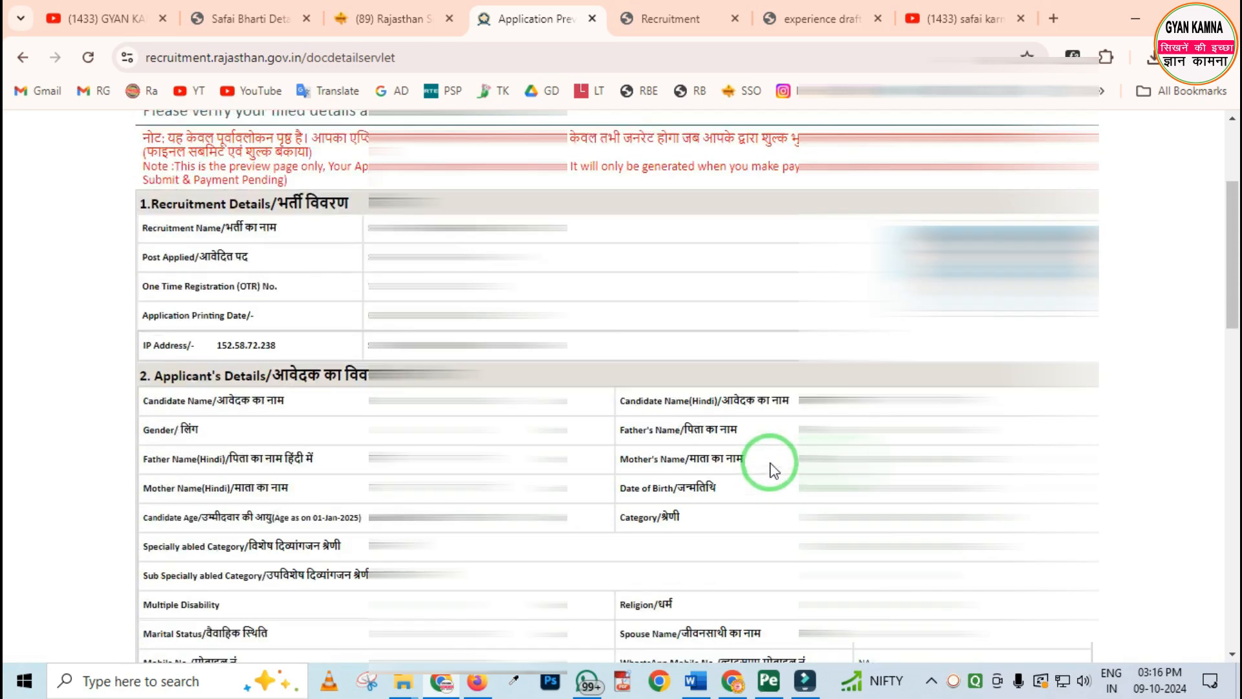
scroll(773, 469, up, 4)
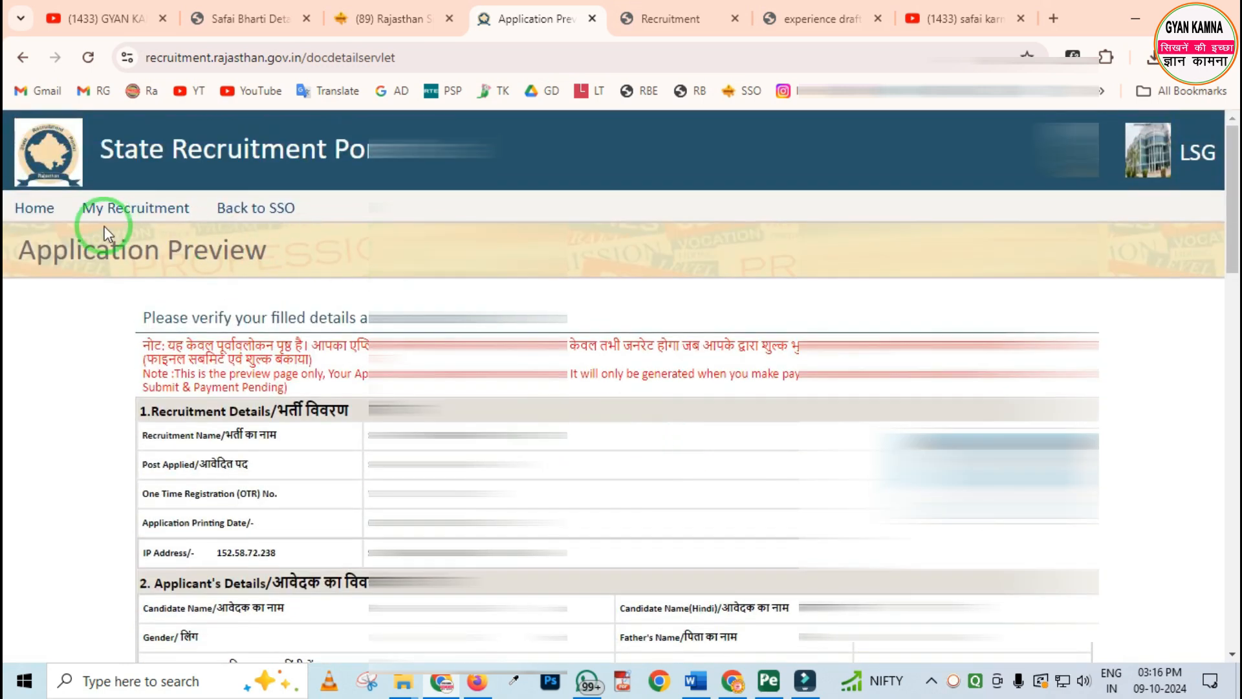
click(31, 210)
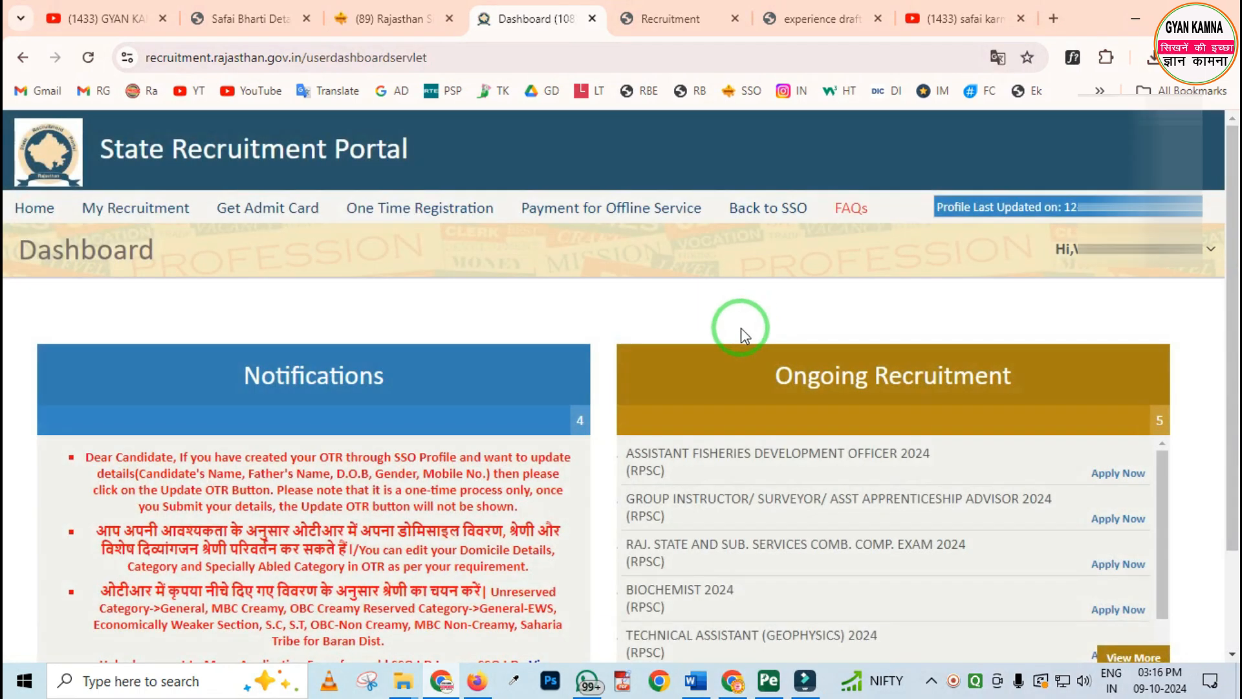
scroll(743, 337, down, 2)
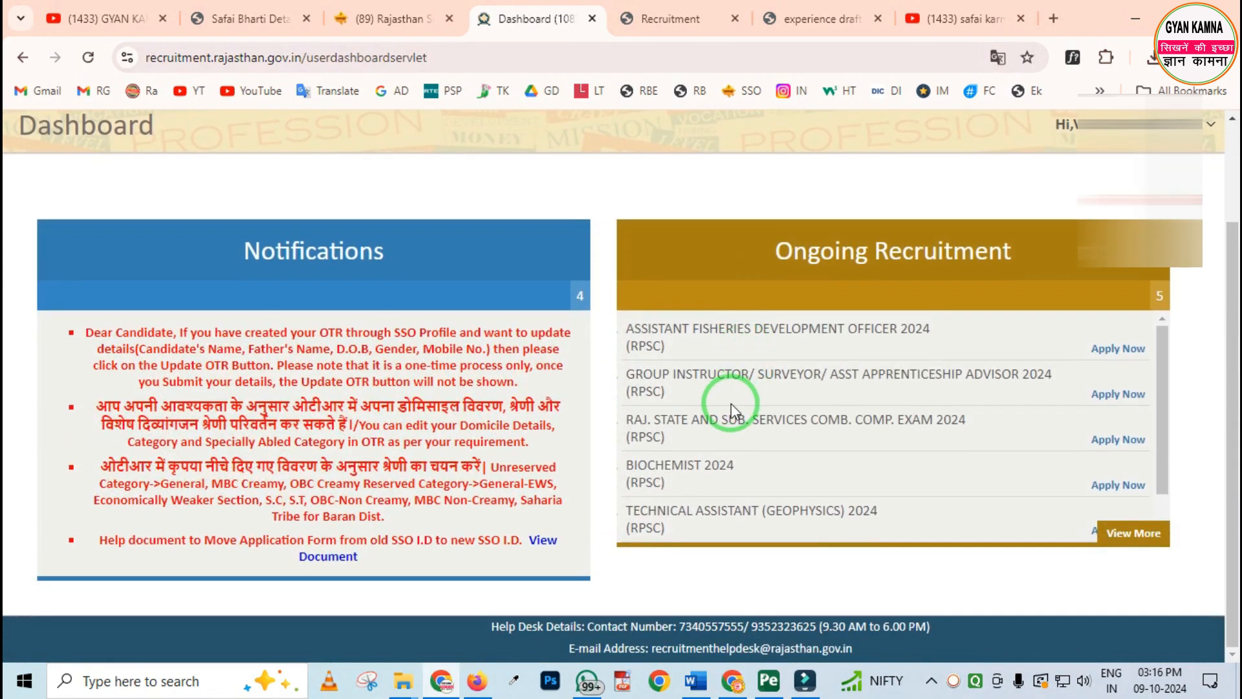
mouse_move(603, 307)
mouse_down()
mouse_move(711, 537)
mouse_move(1067, 570)
mouse_up()
mouse_move(617, 444)
mouse_down()
mouse_move(781, 528)
mouse_move(1026, 527)
mouse_up()
right_click(802, 484)
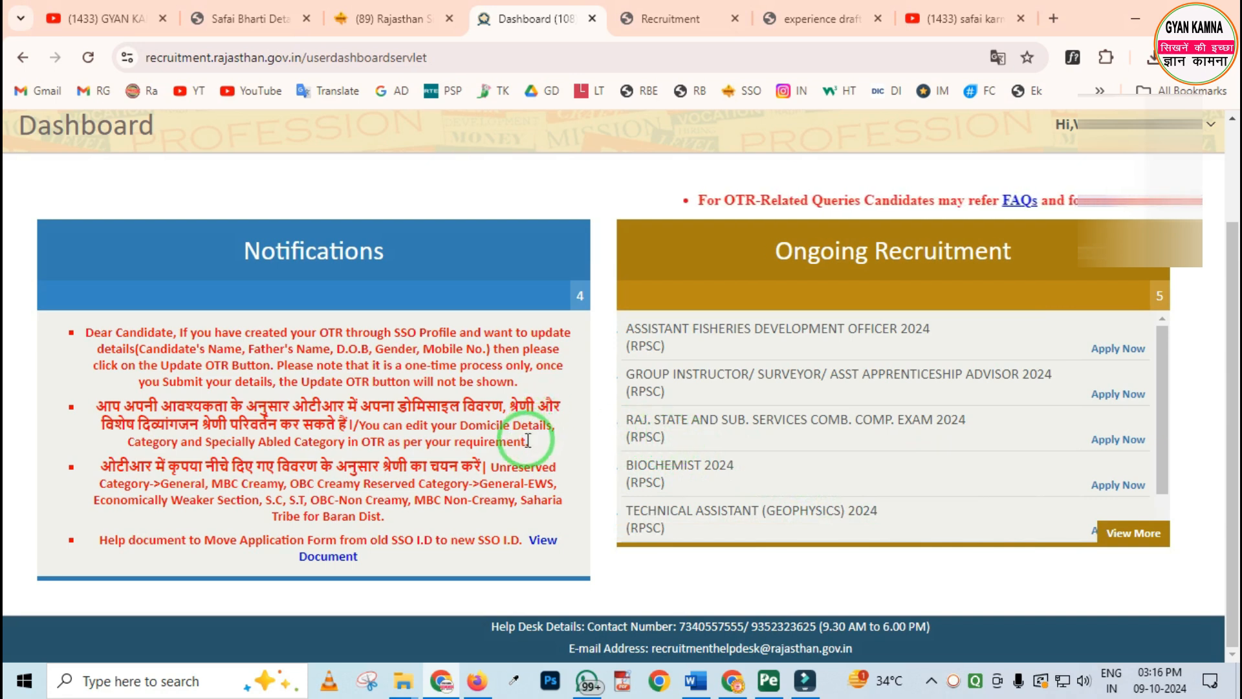
scroll(522, 446, up, 3)
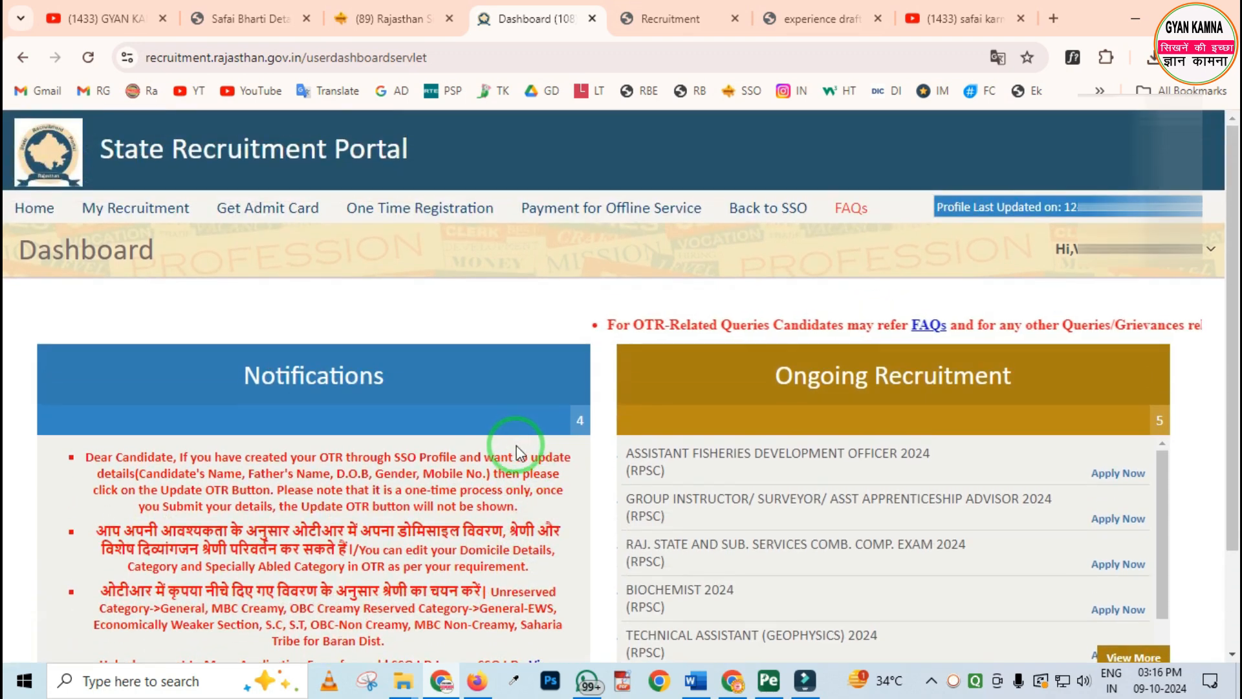
Open the list of applied recruitments and check the action offered for SAFAI KARAMCHARI RECRUITMENT 2024
click(129, 219)
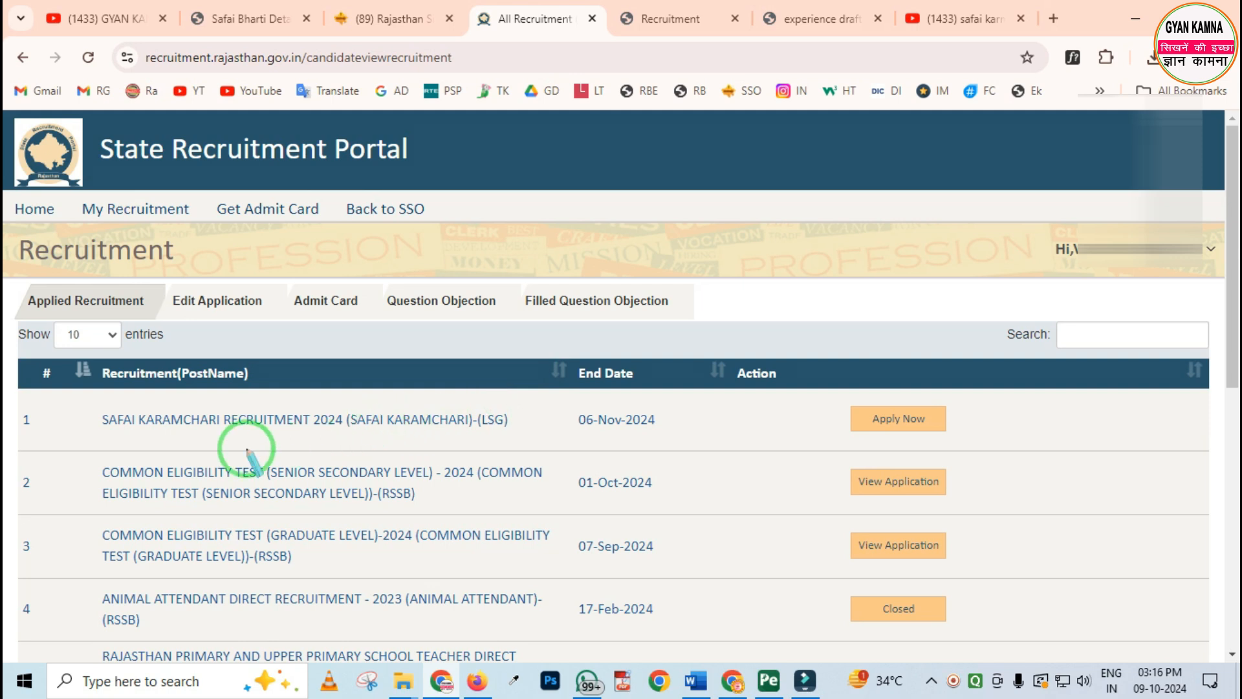
drag(58, 390, 310, 453)
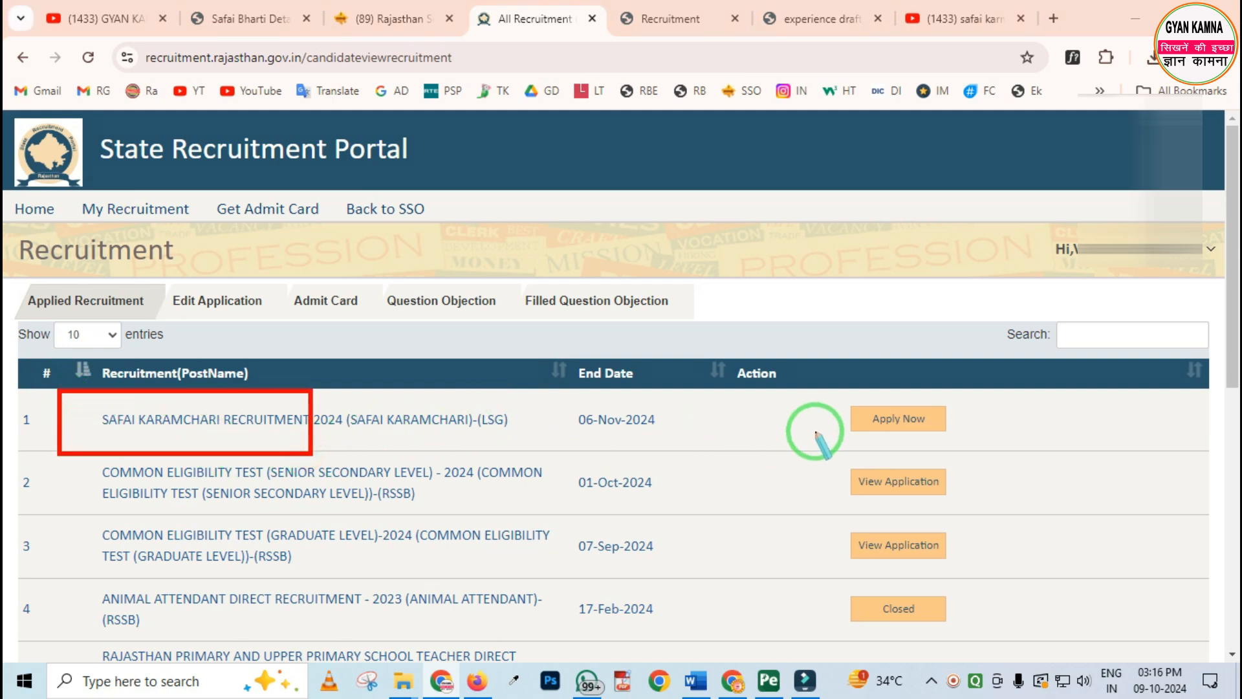
mouse_move(817, 389)
mouse_down()
mouse_move(876, 433)
mouse_move(954, 461)
mouse_move(991, 458)
mouse_up()
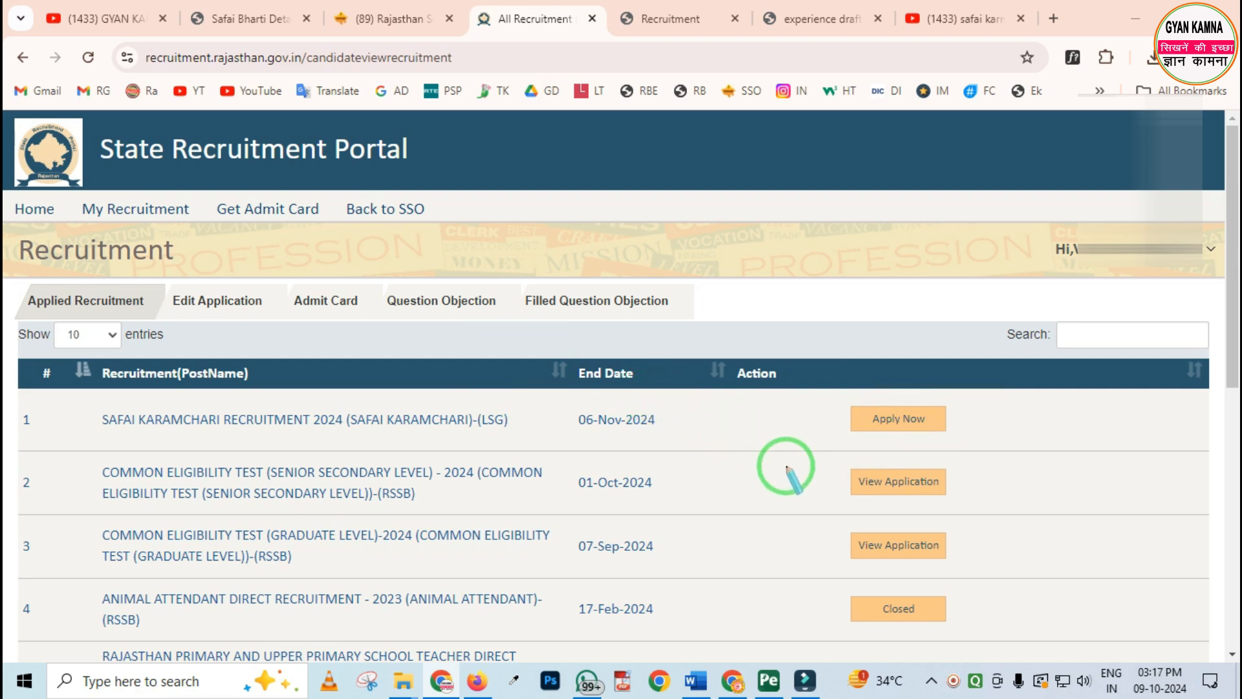
View the submitted Common Eligibility Test (Senior Secondary Level) 2024 application, examine its barcode, emblem and application number field, and return to the applied recruitments
mouse_move(840, 449)
mouse_down()
mouse_move(841, 468)
mouse_move(922, 511)
mouse_move(1000, 508)
mouse_up()
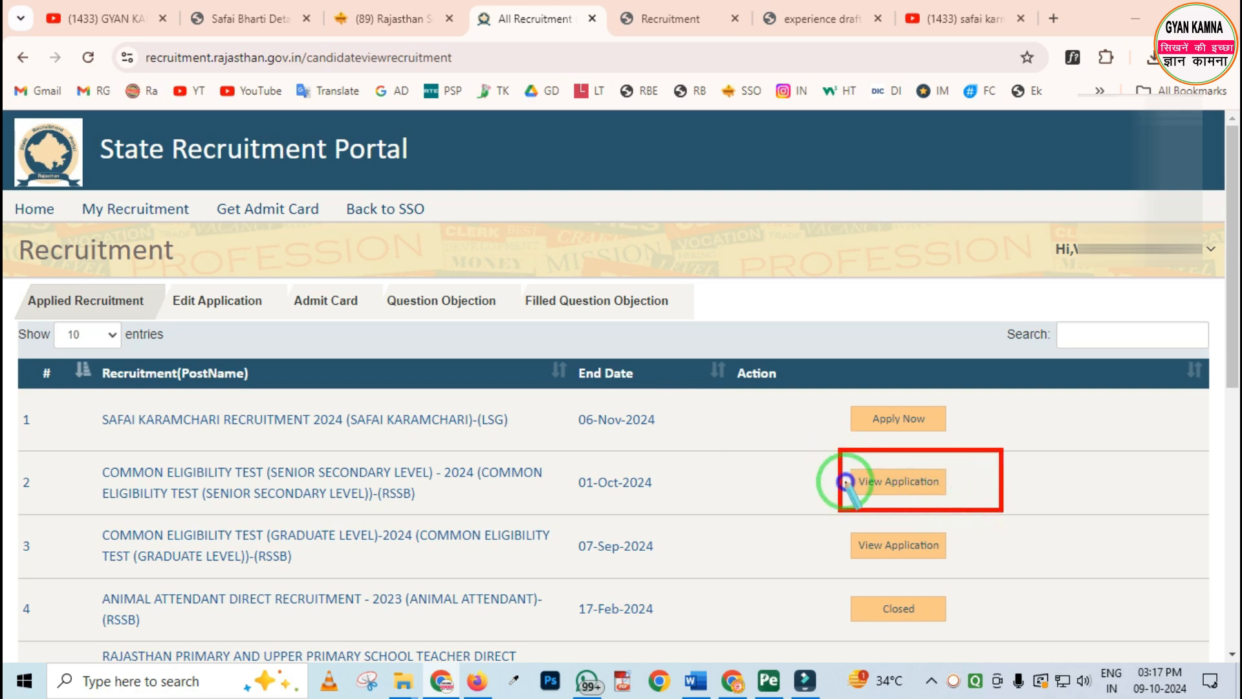
click(879, 483)
click(786, 406)
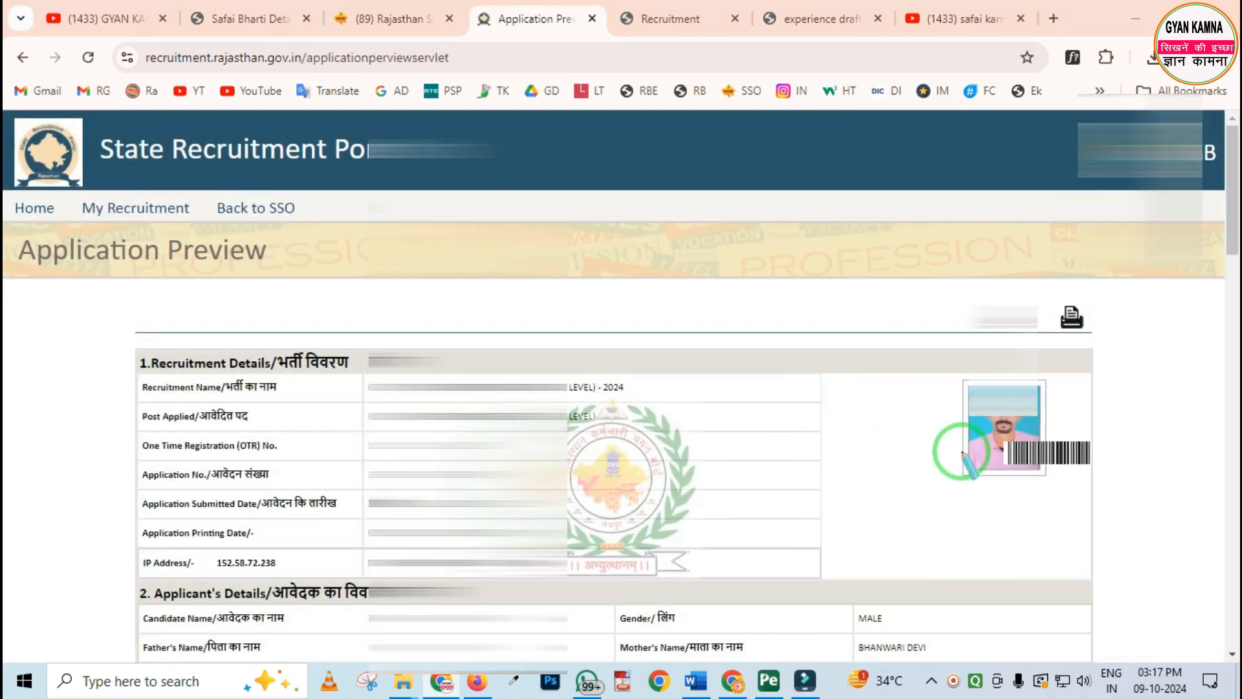
drag(976, 431, 1112, 497)
mouse_move(446, 397)
mouse_down()
mouse_move(691, 552)
mouse_move(726, 555)
mouse_up()
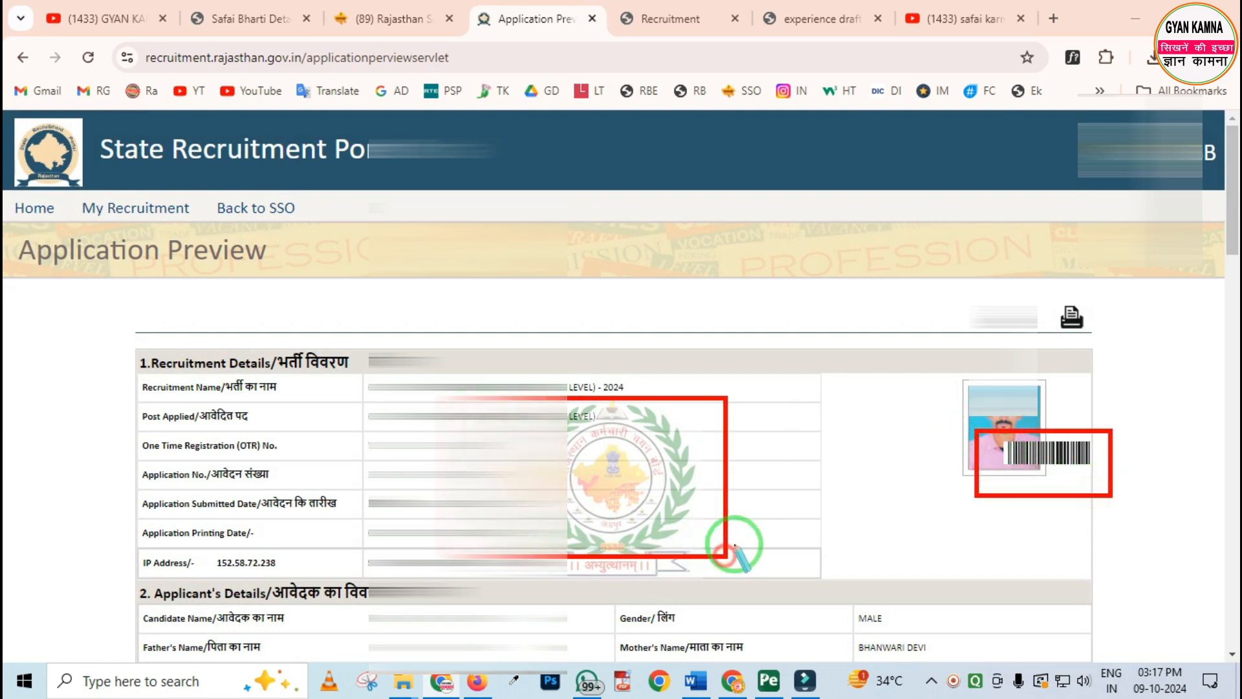
right_click(871, 509)
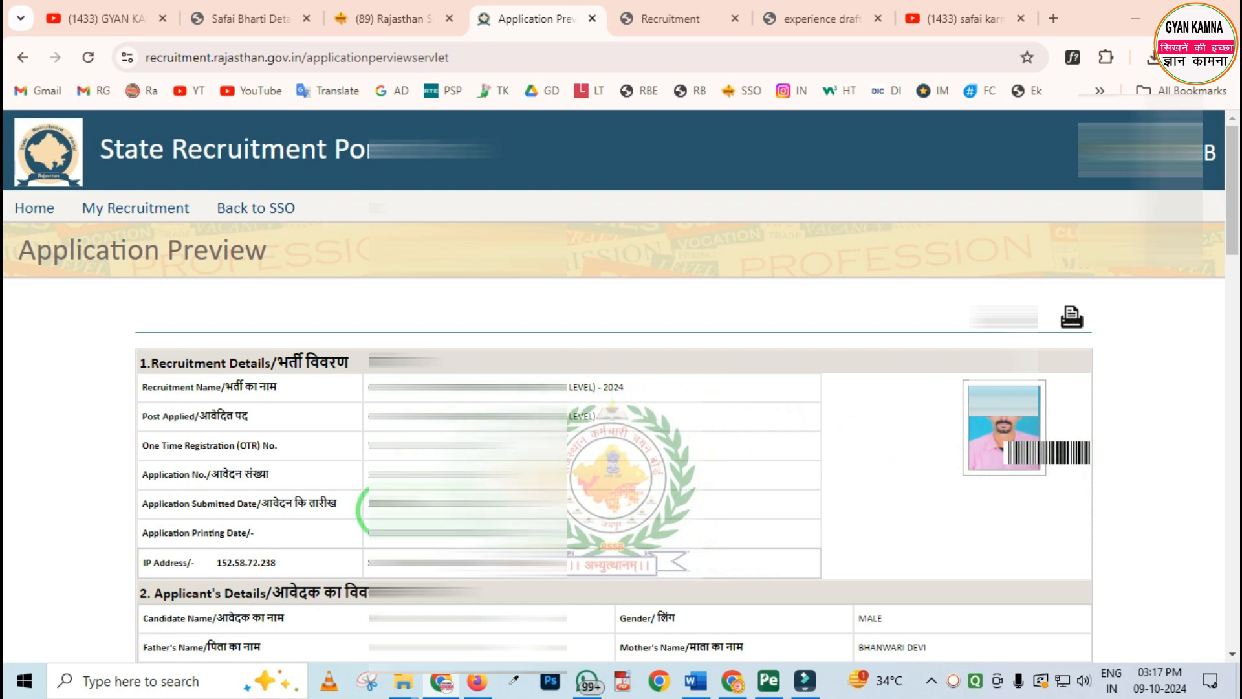
drag(348, 453, 552, 496)
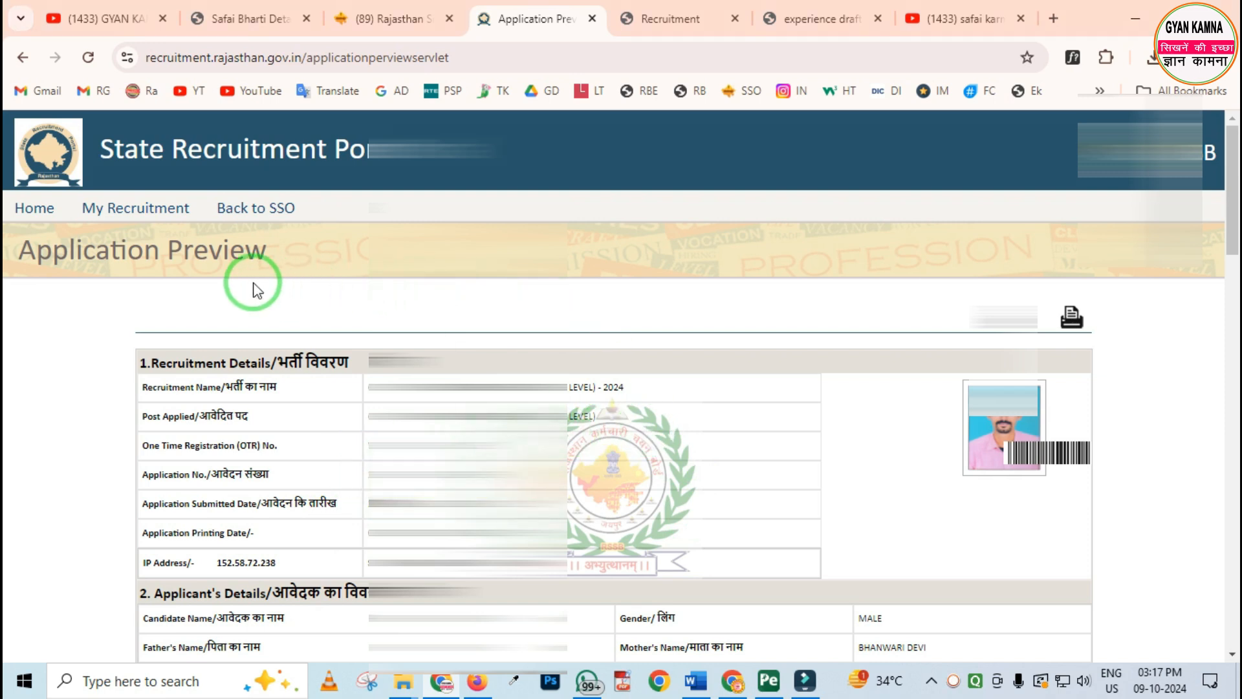
click(96, 208)
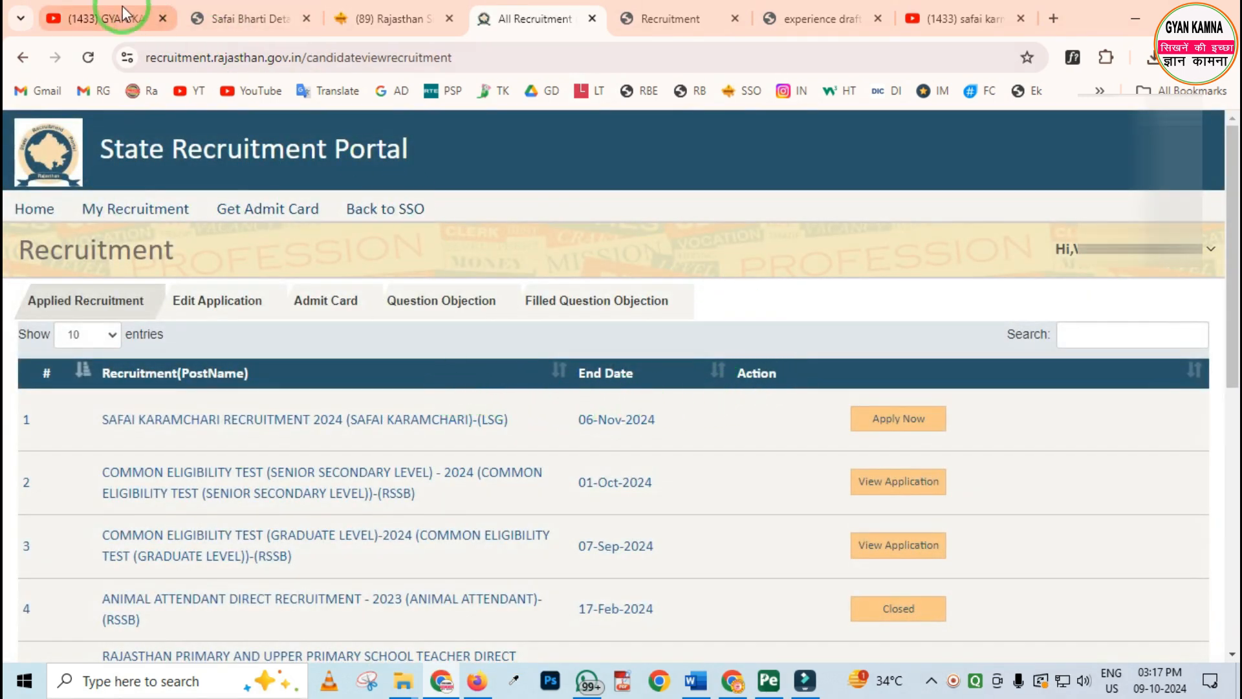
Switch to the GYAN KAMNA YouTube channel page and look through its featured, popular and recent videos
click(84, 19)
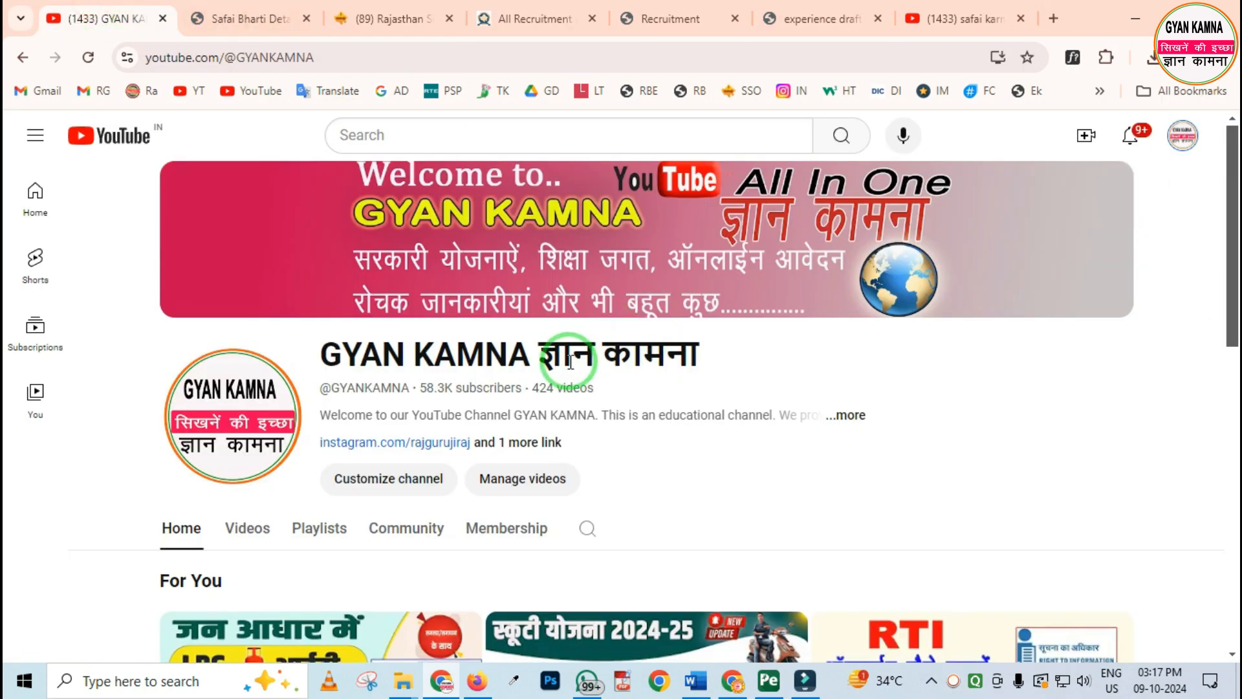
scroll(579, 363, down, 5)
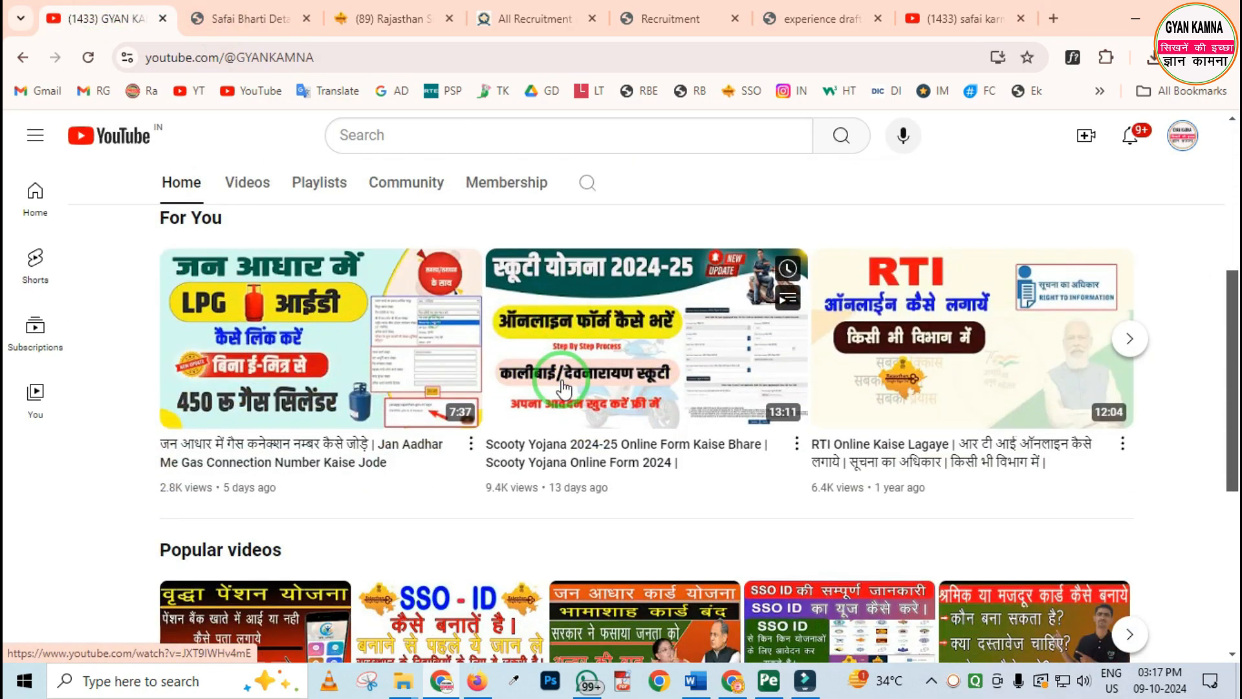
scroll(563, 388, down, 6)
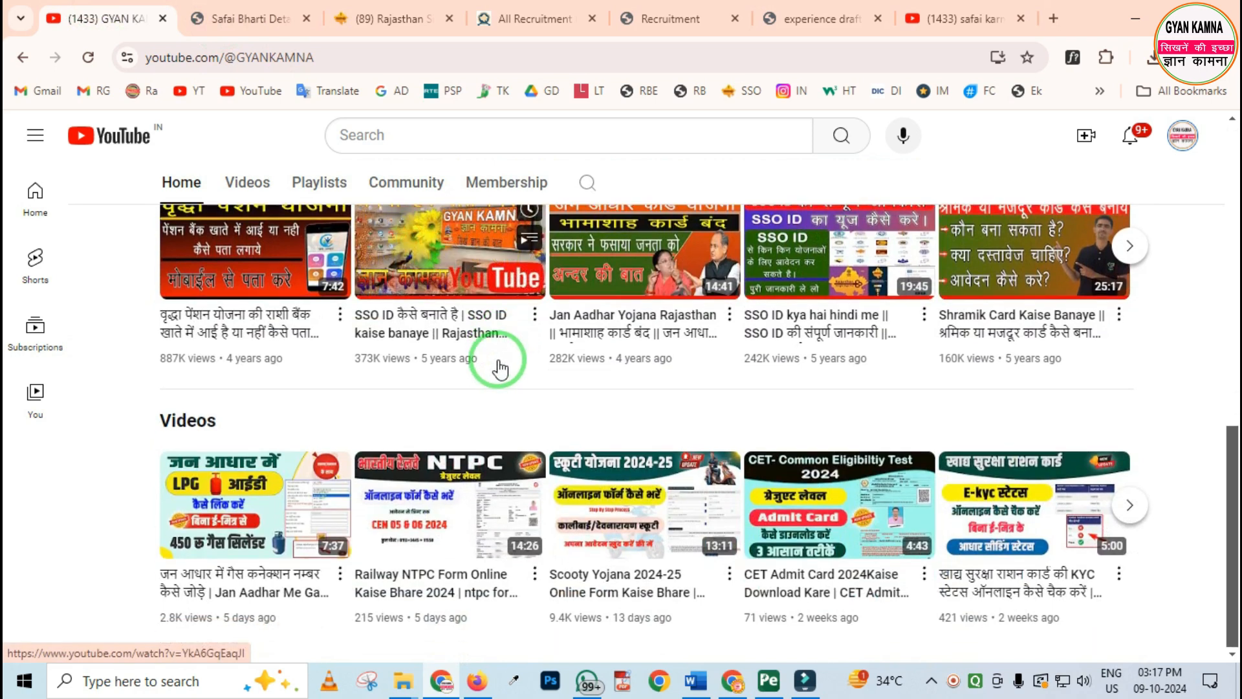
scroll(512, 388, up, 11)
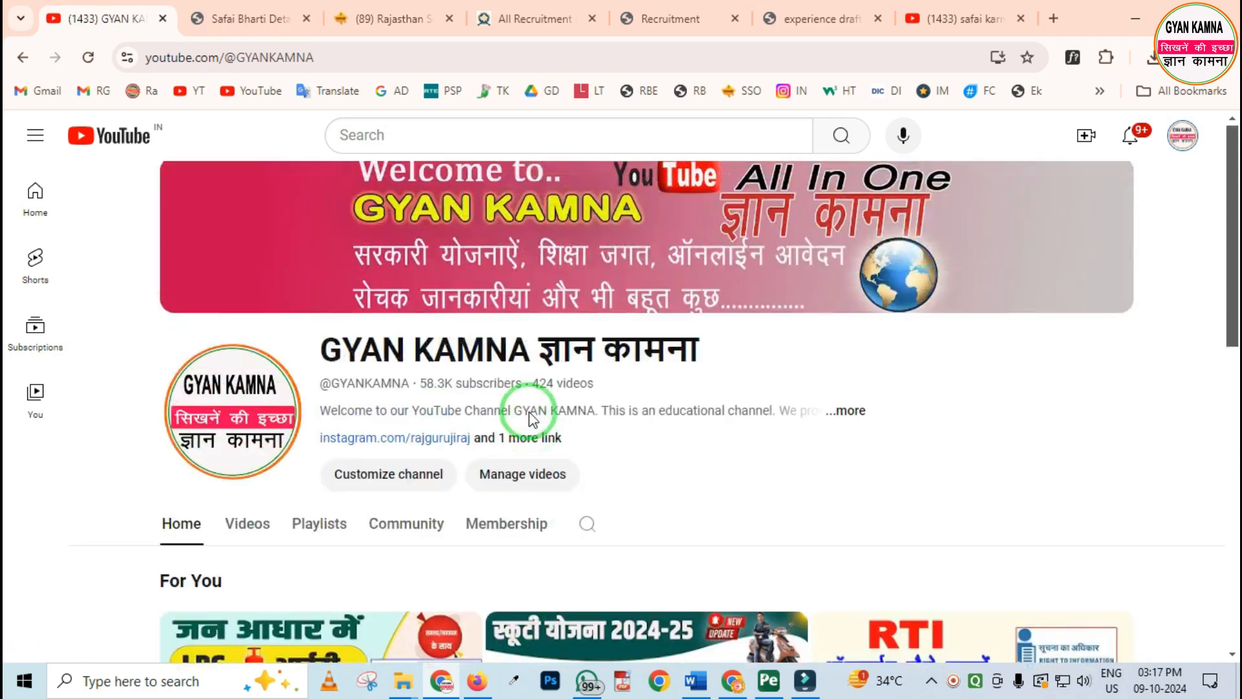